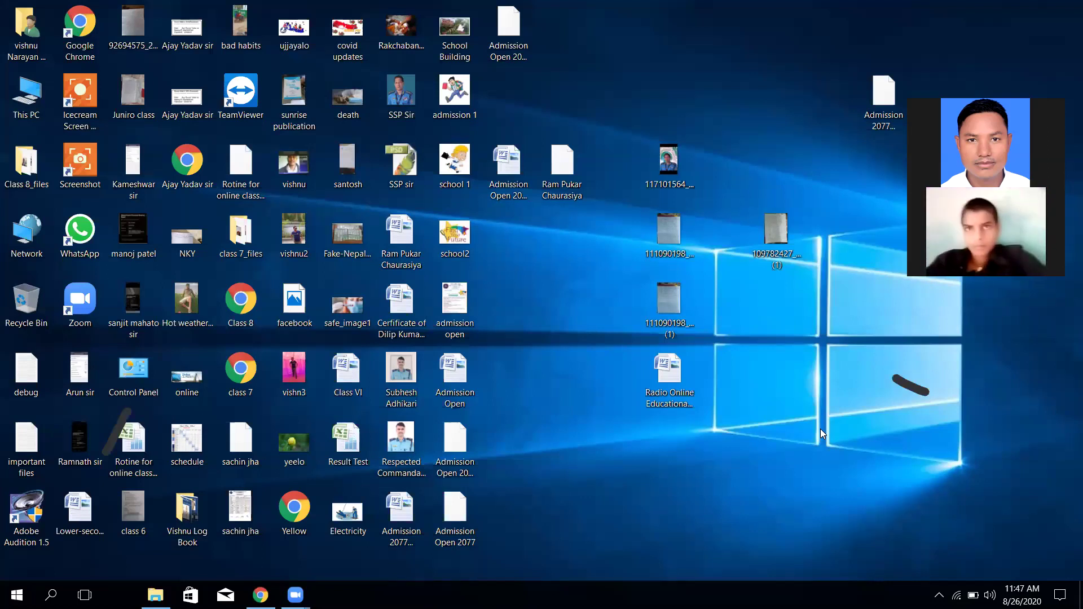
Step: Launch Microsoft Excel with the Run command "excel" and maximize the blank workbook's window
key("super+r")
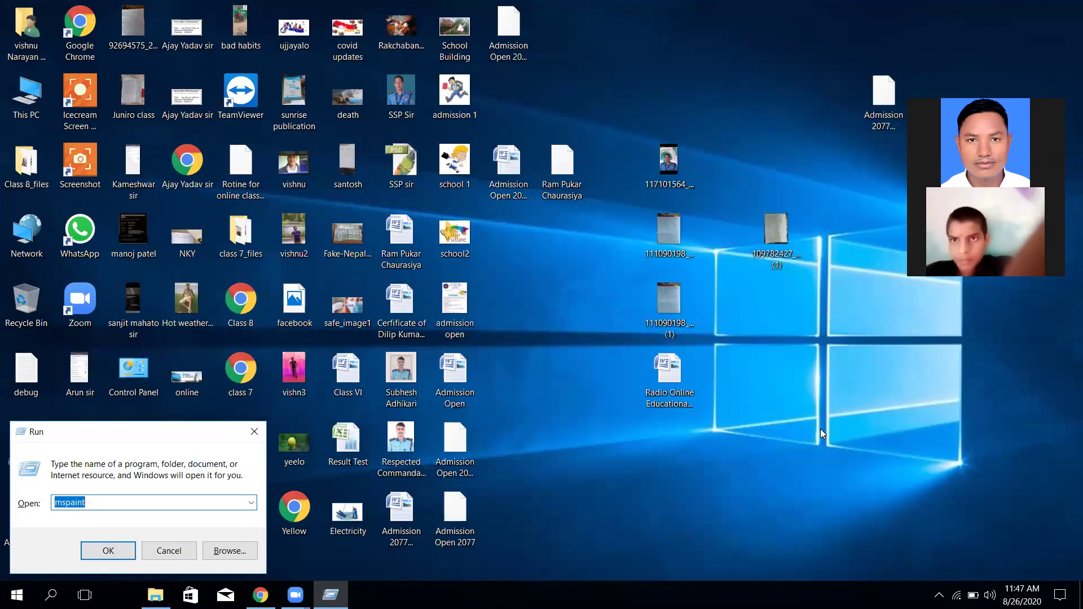
key("Return")
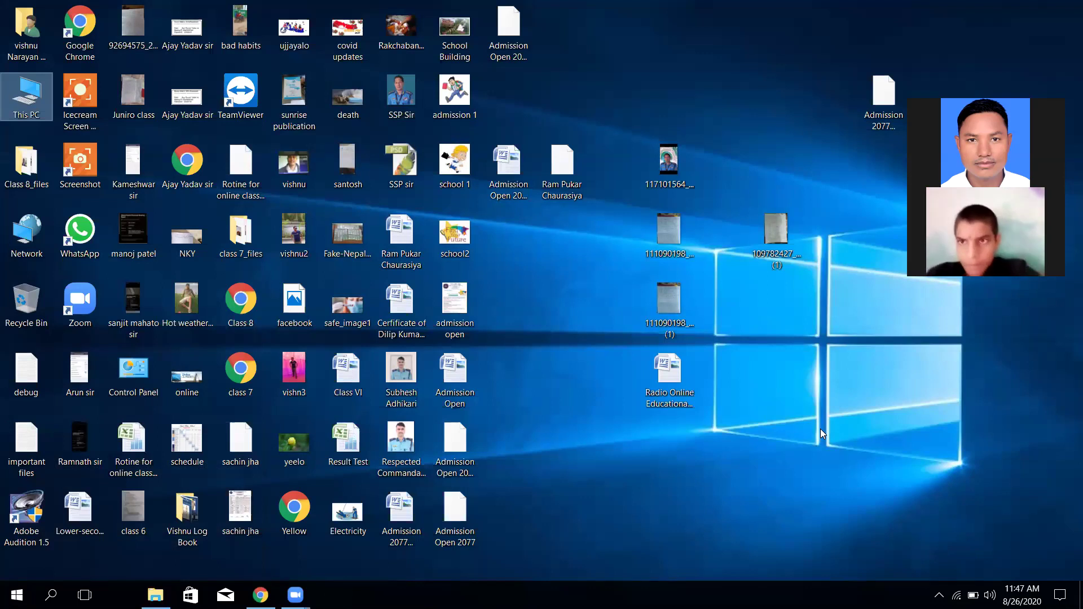
key("super+r")
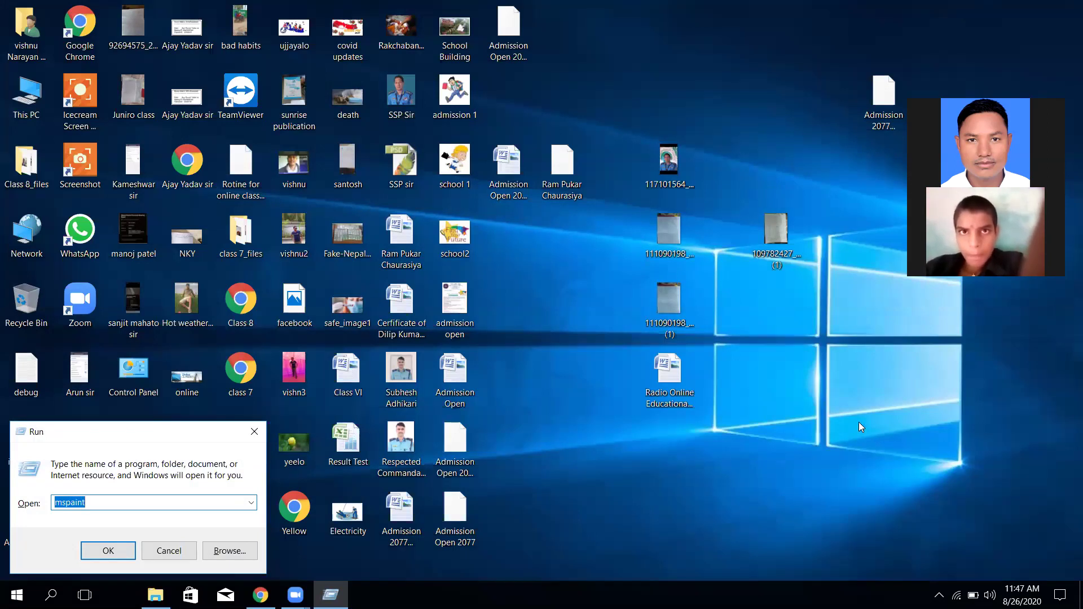
left_click(613, 437)
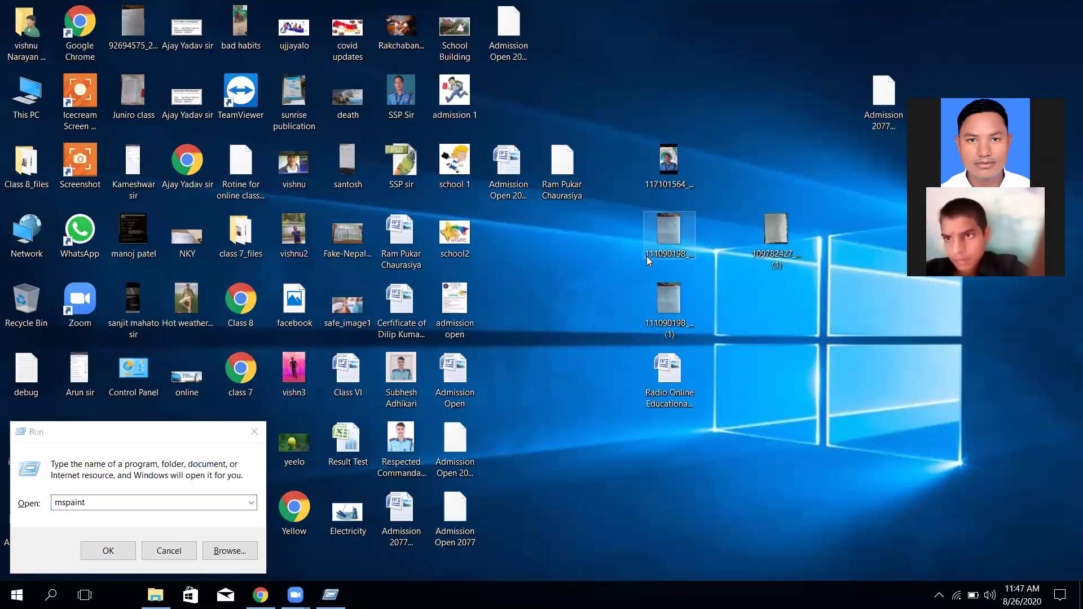
left_click(113, 503)
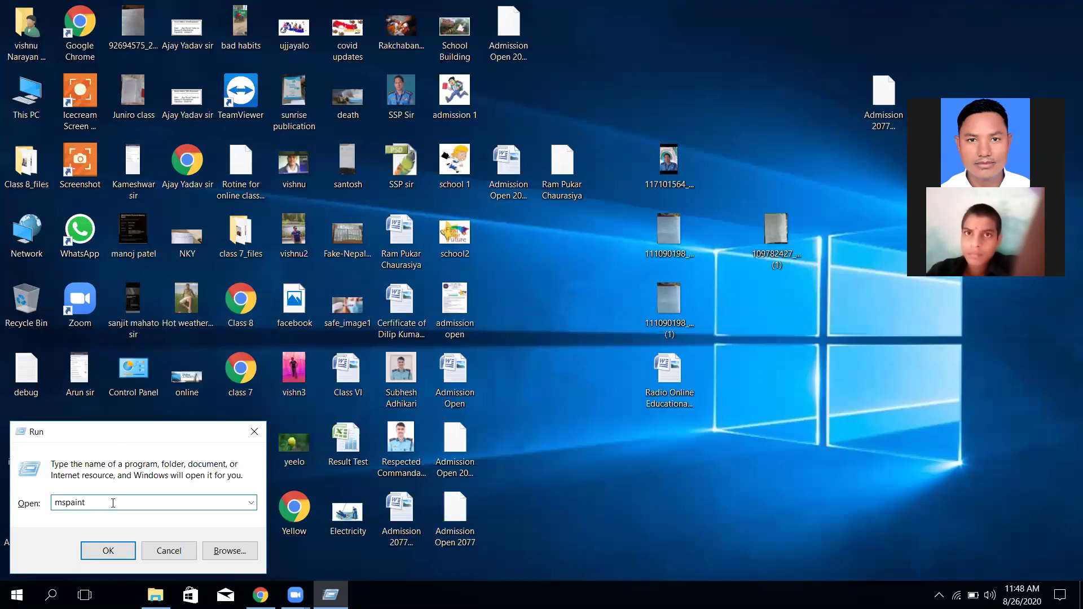
key("BackSpace")
key("BackSpace")
key("BackSpace")
key("BackSpace")
key("BackSpace")
key("BackSpace")
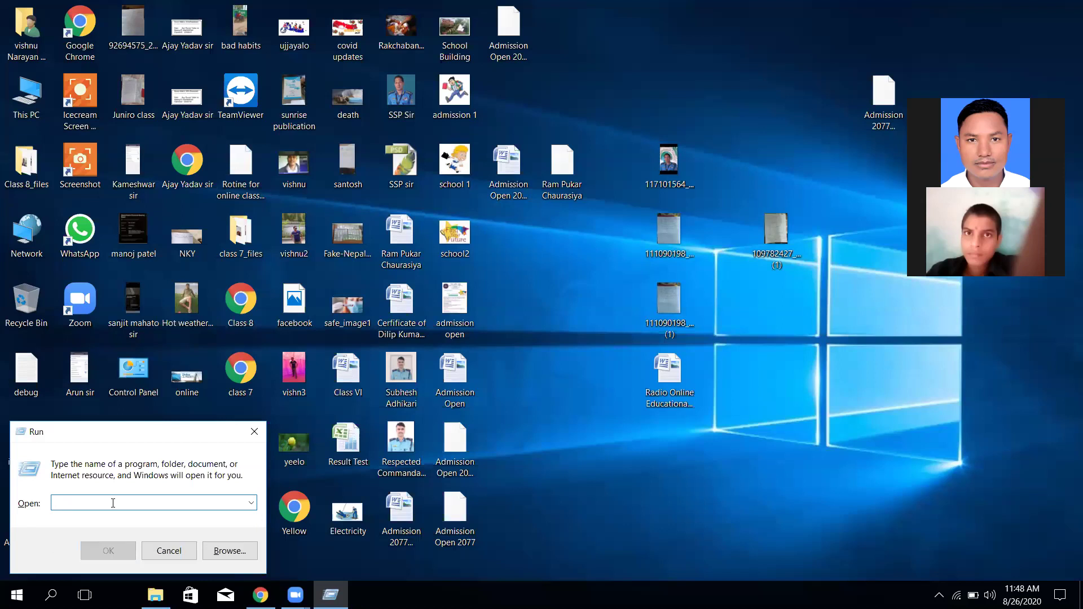
type("exce")
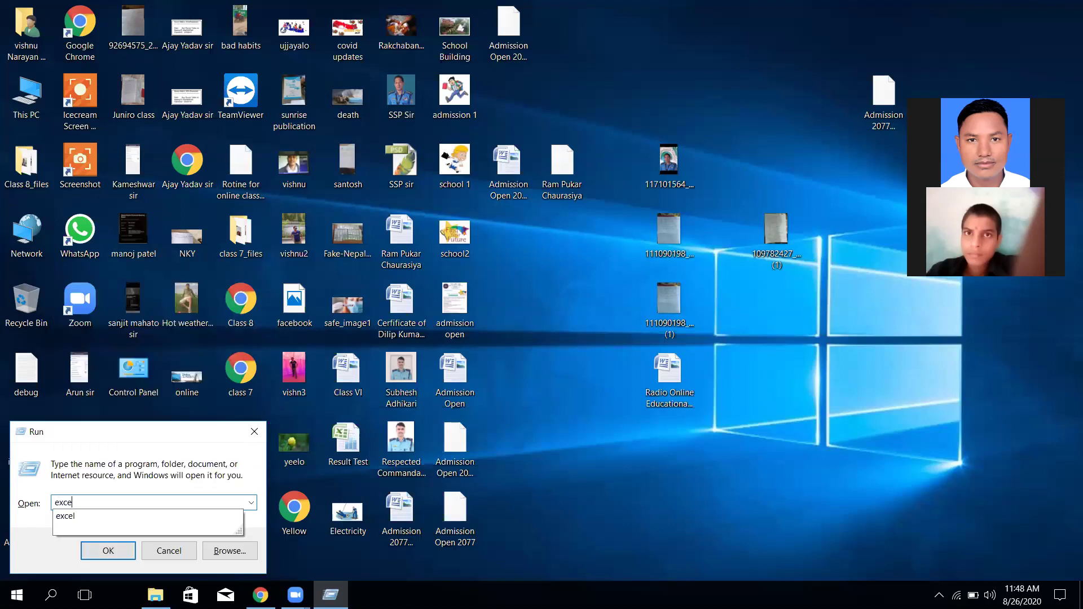
type("l")
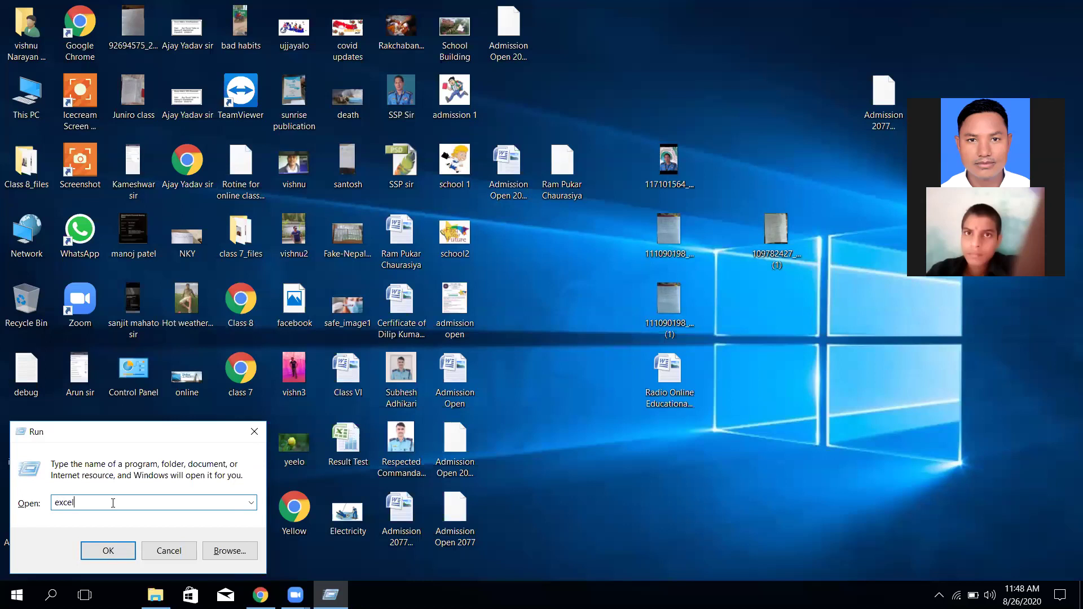
left_click(119, 555)
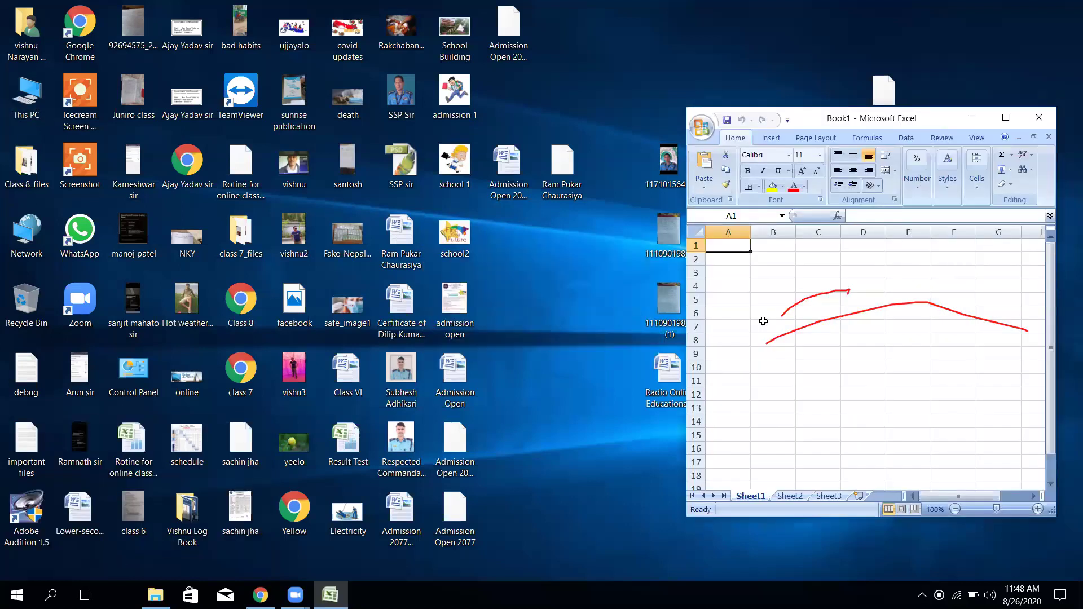
left_click(1005, 119)
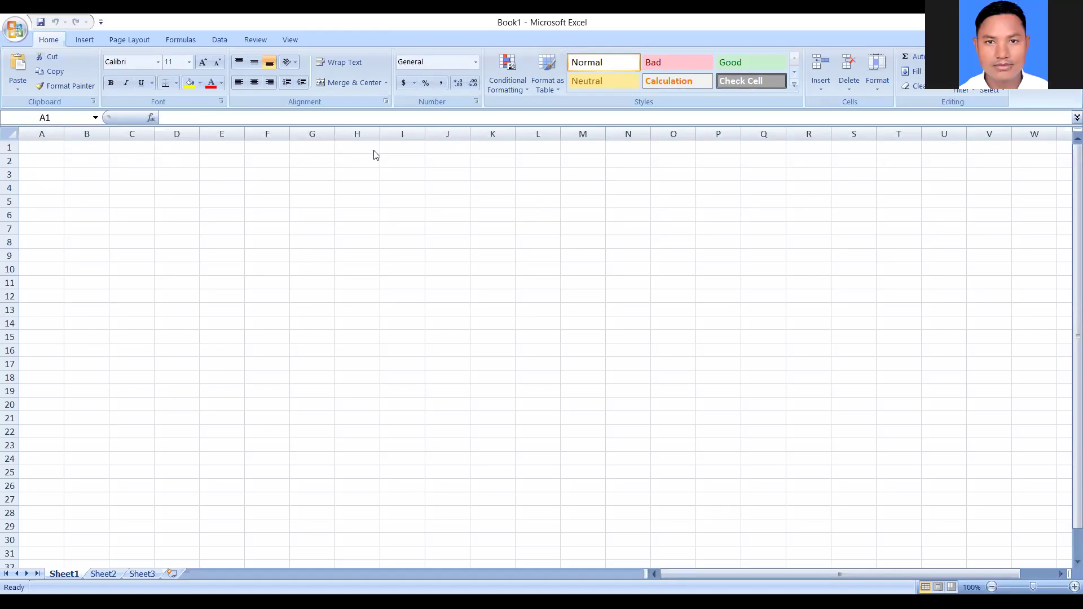
Step: Select individual cells F5, A1, C6 and A2 one after another on Sheet1
left_click(245, 203)
left_click(244, 202)
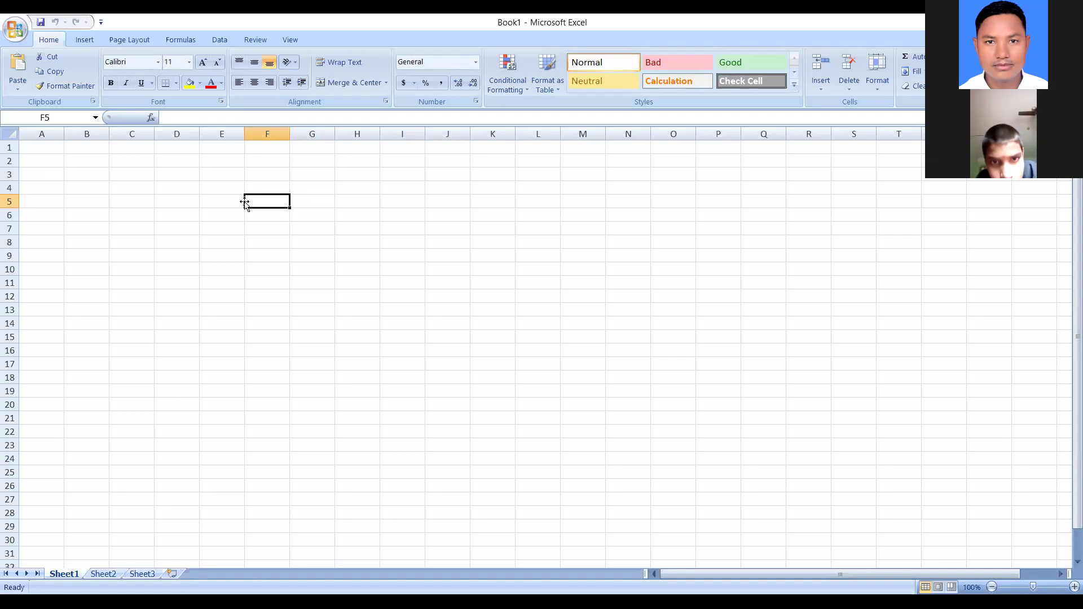
left_click(55, 147)
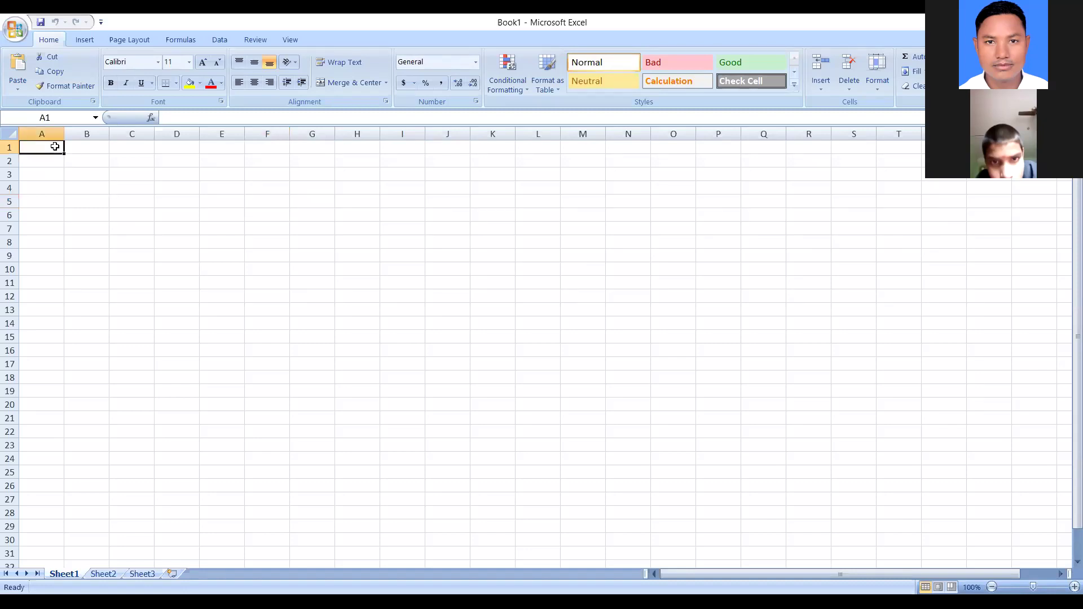
left_click(115, 210)
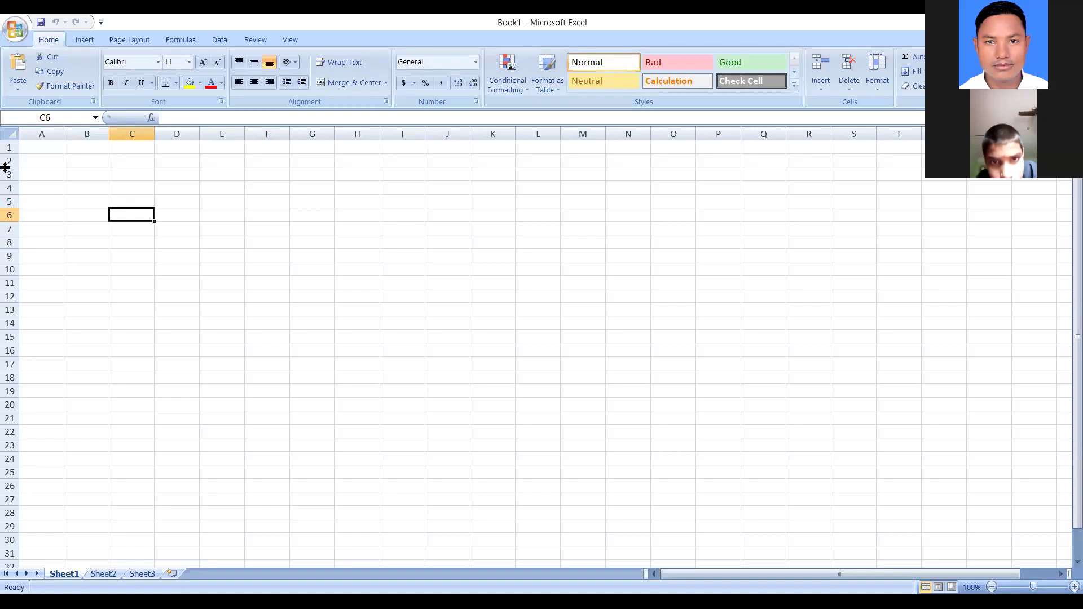
left_click(48, 161)
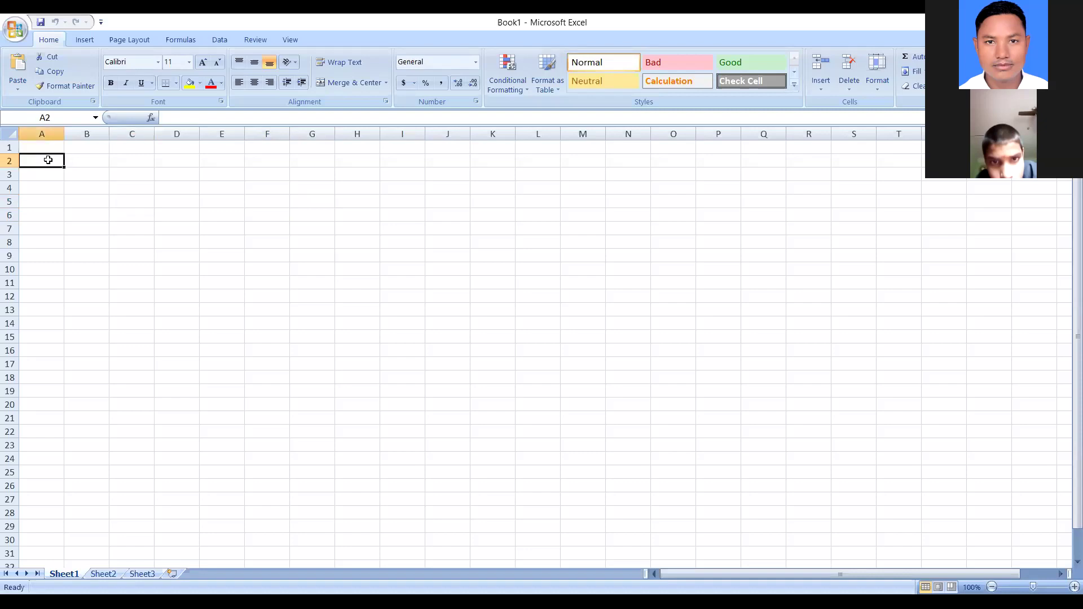
Step: Select the small cell blocks A1:B2 and A2:C3, starting each from cell A2
left_click_drag(48, 160, 85, 151)
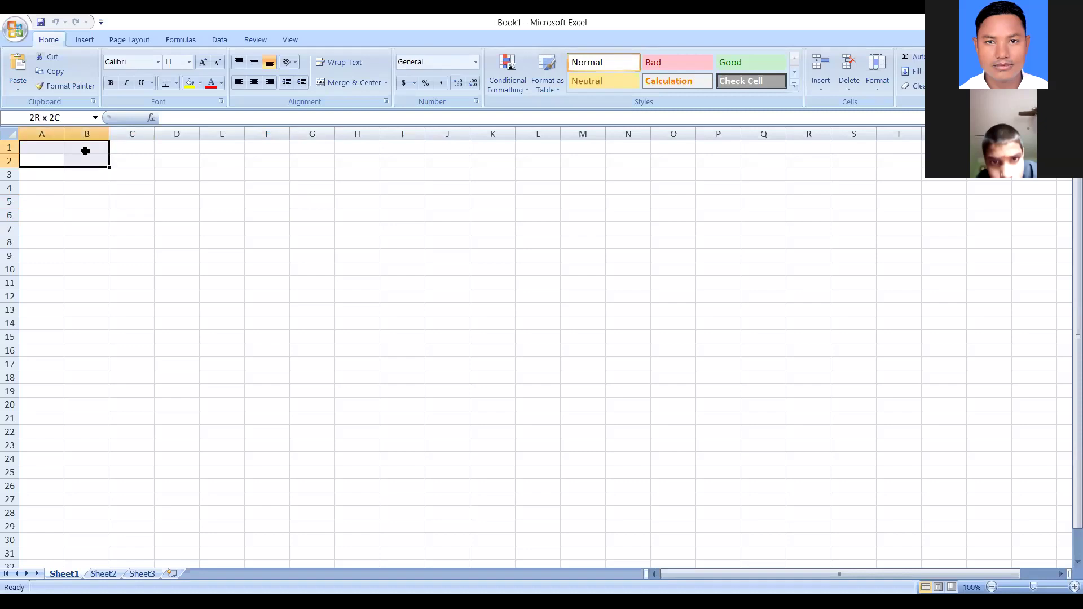
left_click(85, 150)
left_click(37, 163)
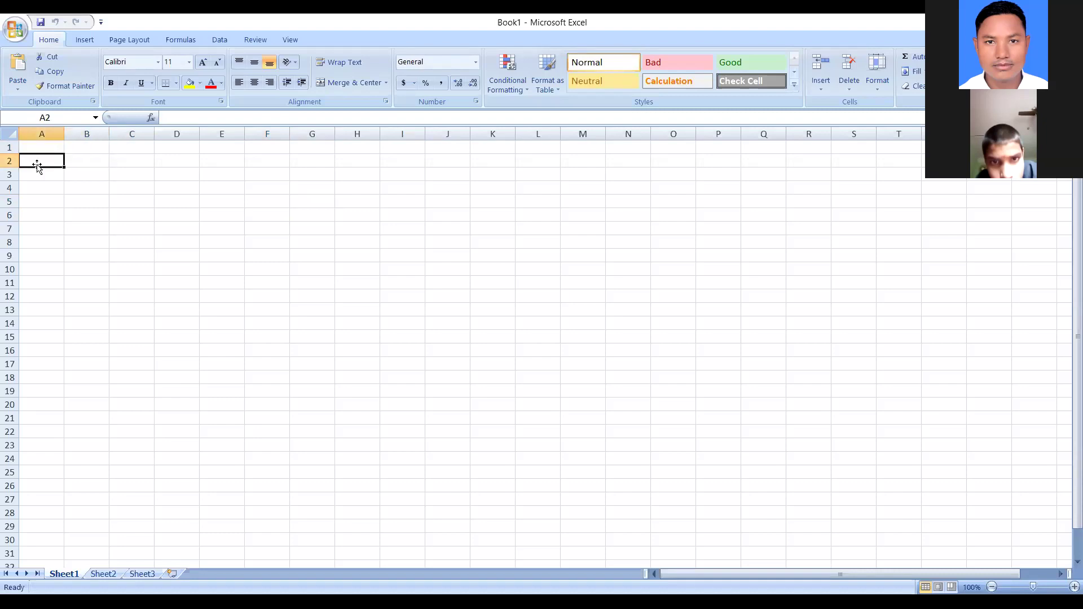
left_click_drag(37, 164, 38, 169)
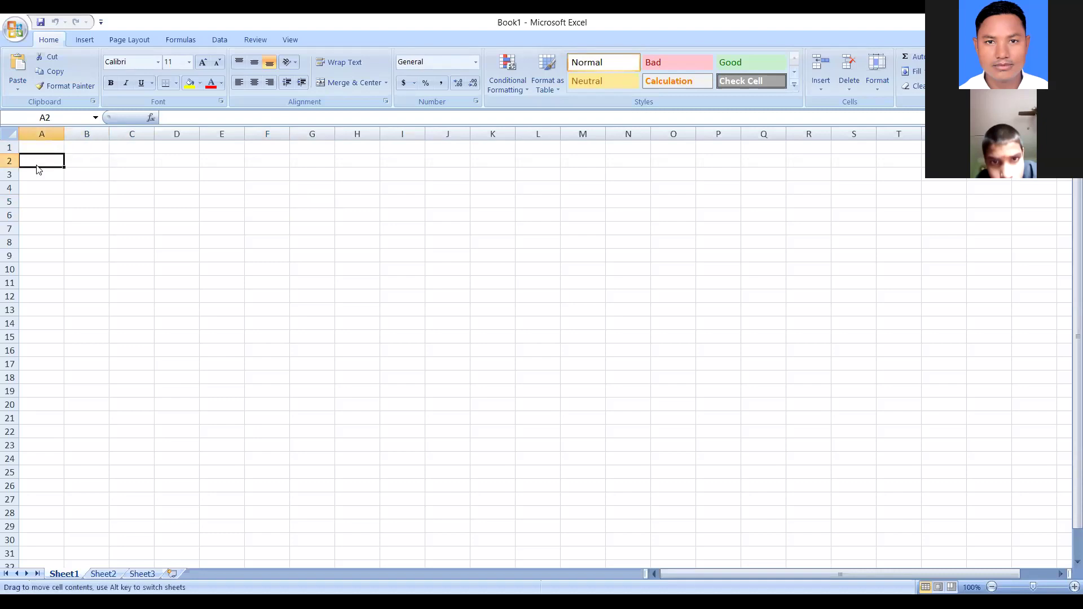
left_click_drag(43, 160, 132, 168)
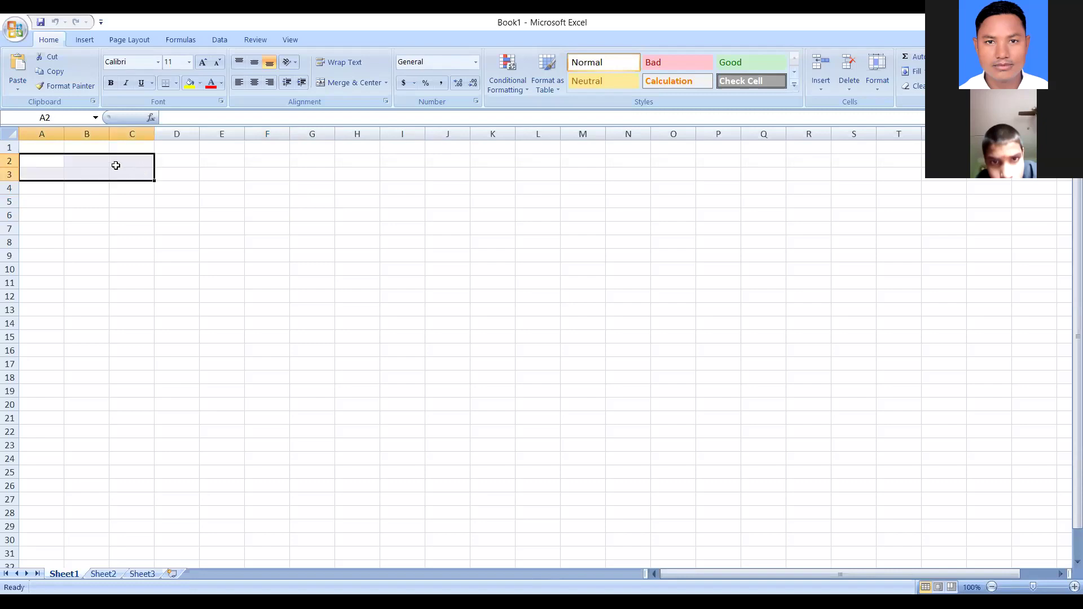
Step: Select the horizontal range A2:J2 by extending the selection cell by cell from A2
left_click(61, 161)
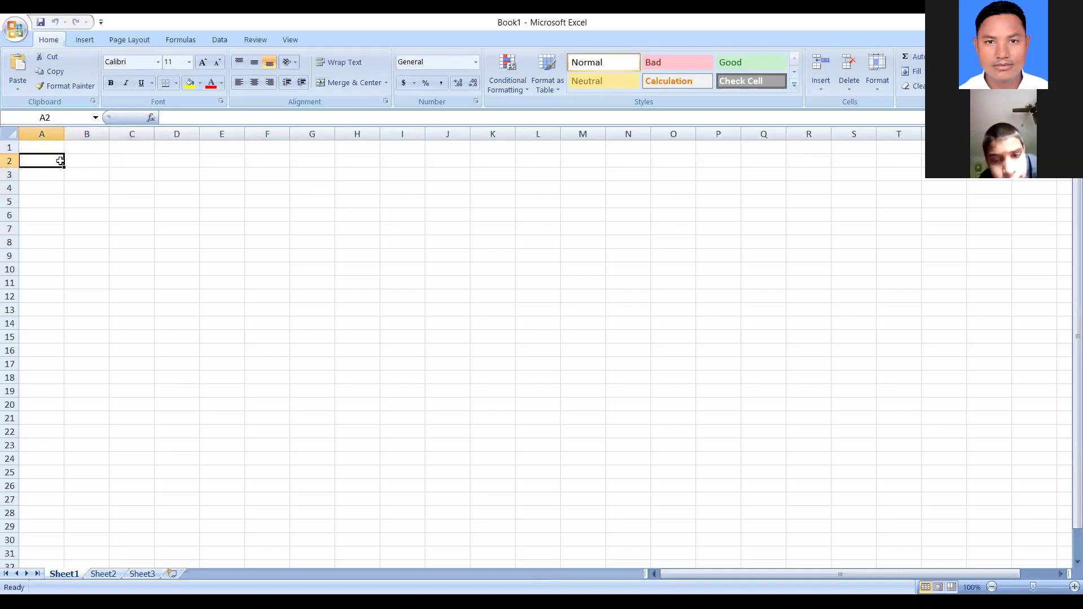
key("shift+Right")
key("shift+Right")
key("shift+Right")
key("shift+Right")
key("shift+Right")
key("shift+Right")
key("shift+Right")
key("shift+Right")
key("shift+Right")
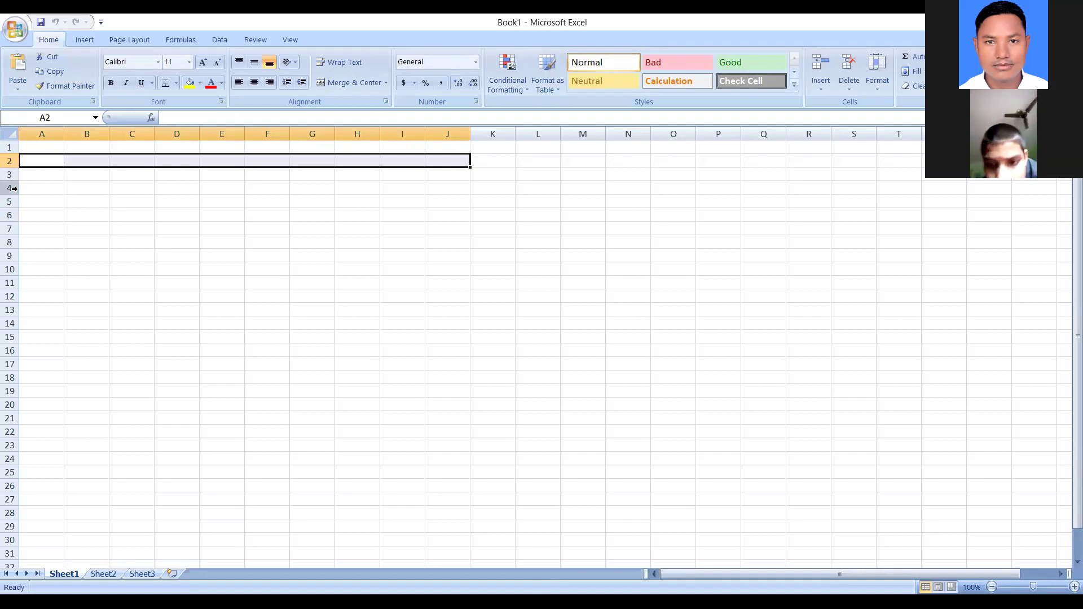
Step: Jump between the worksheet's last row and first row, starting from cell A15 and going down again from A1
left_click(40, 340)
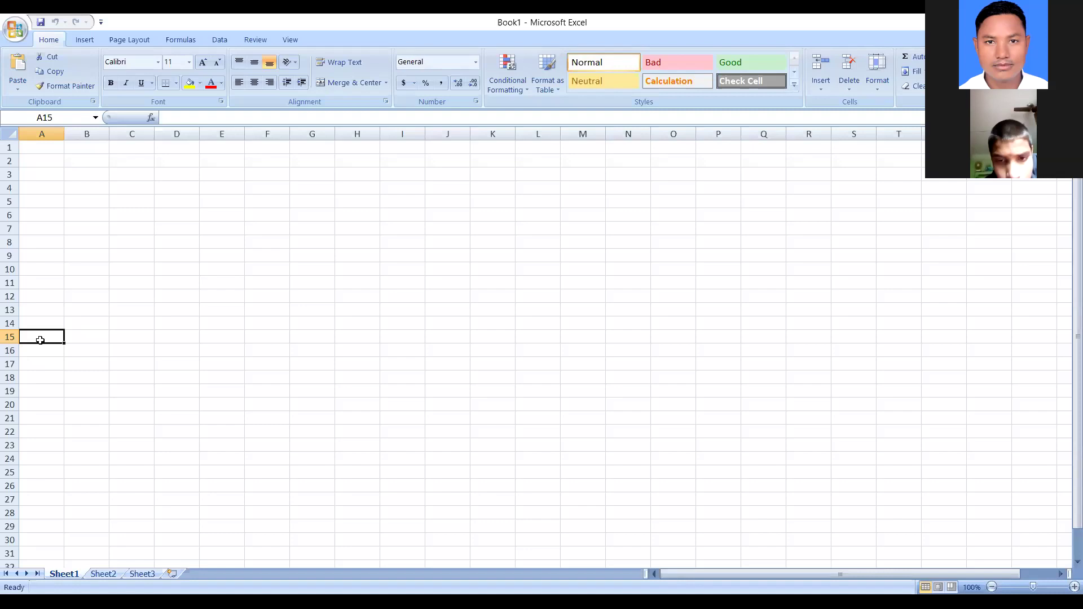
key("ctrl+Down")
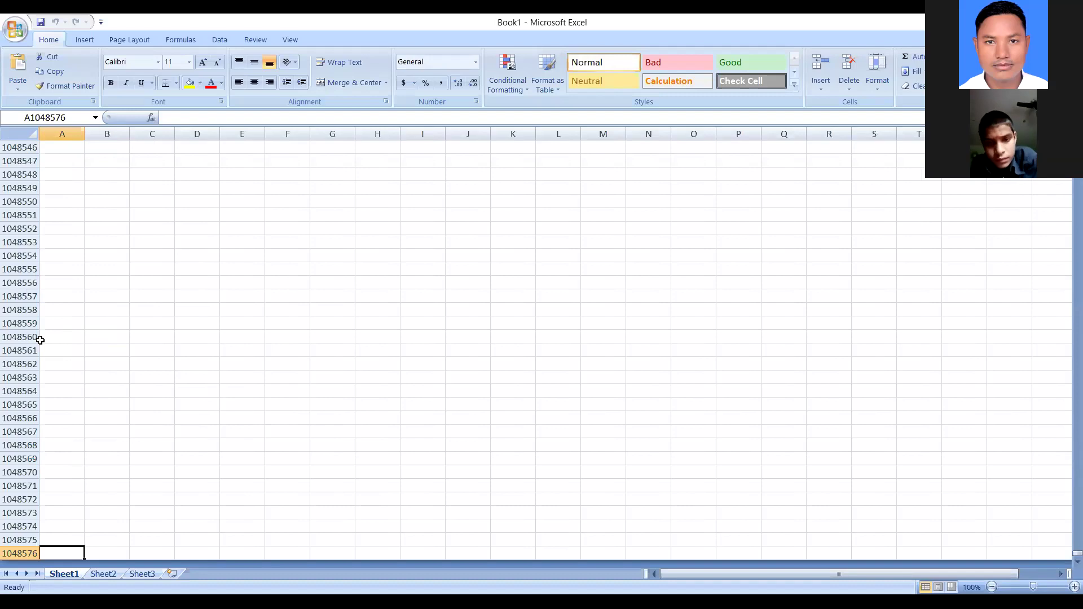
key("ctrl+Home")
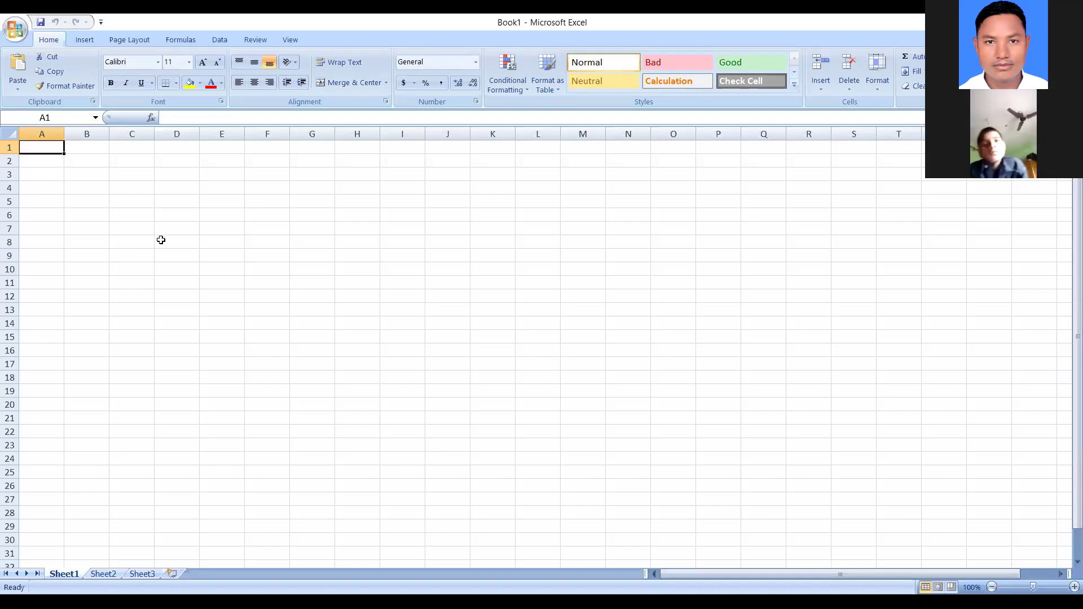
key("ctrl+Down")
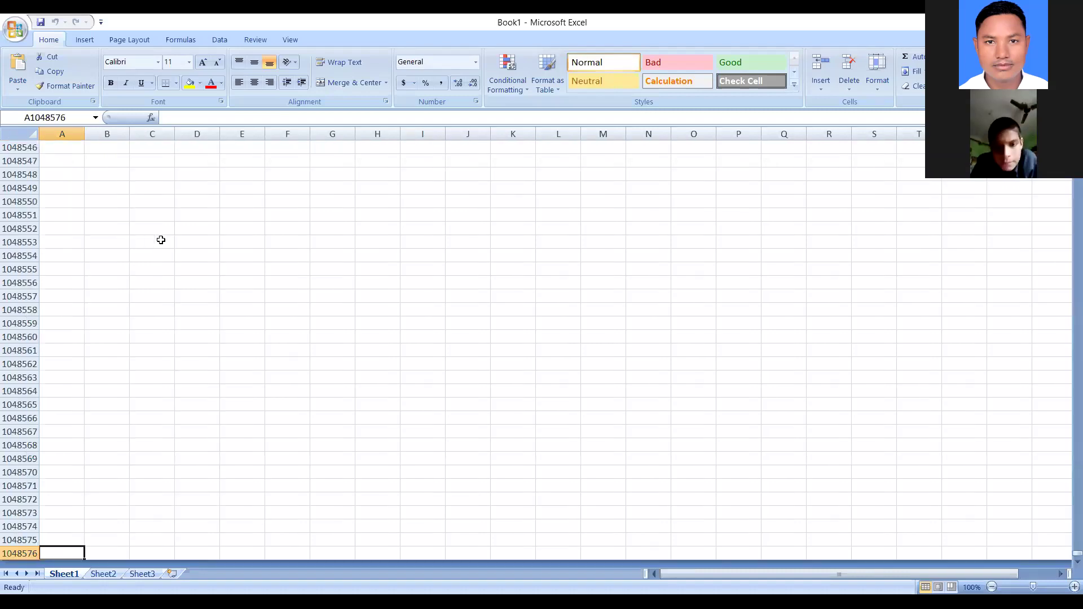
left_click(161, 239)
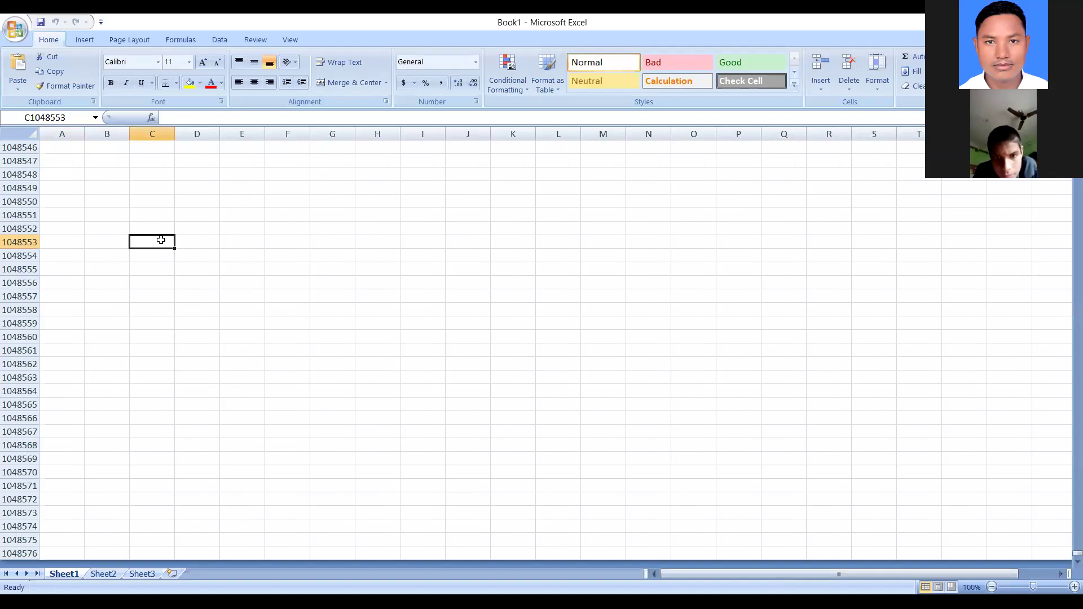
key("ctrl+Up")
left_click(291, 146)
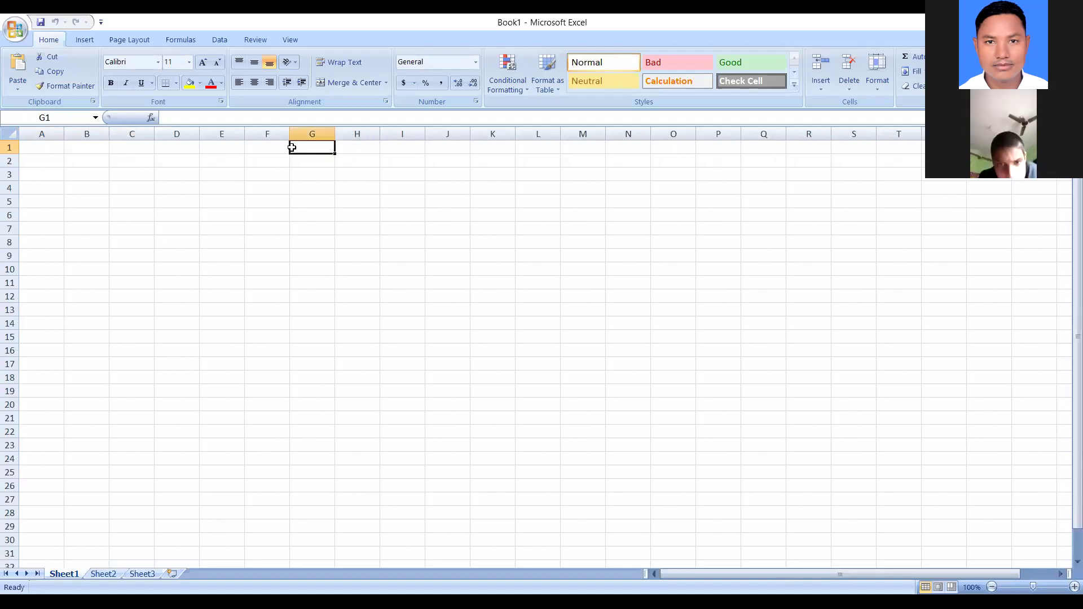
right_click(292, 147)
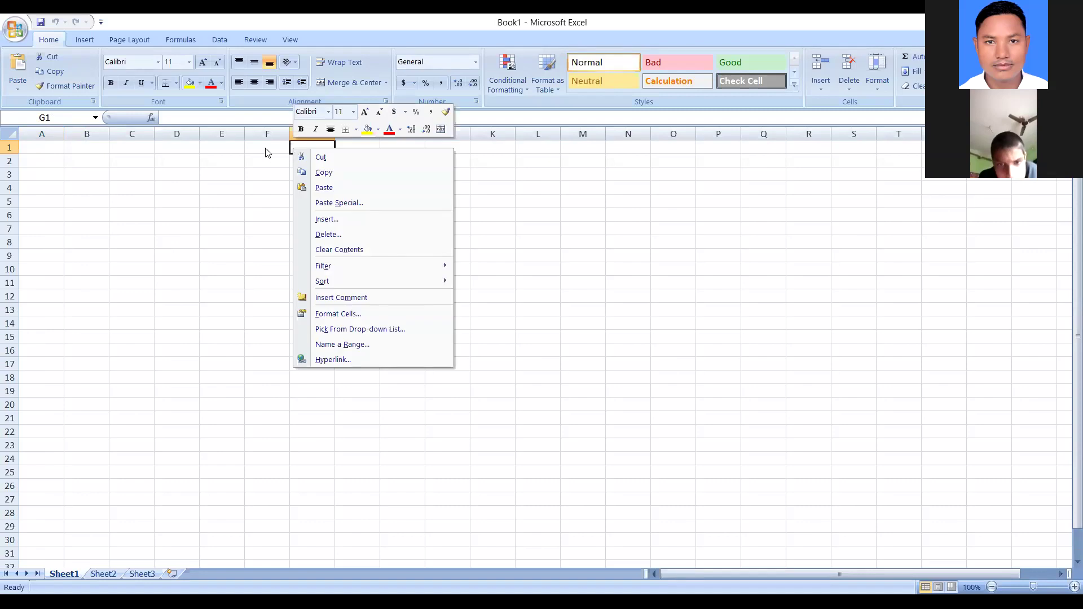
left_click(265, 148)
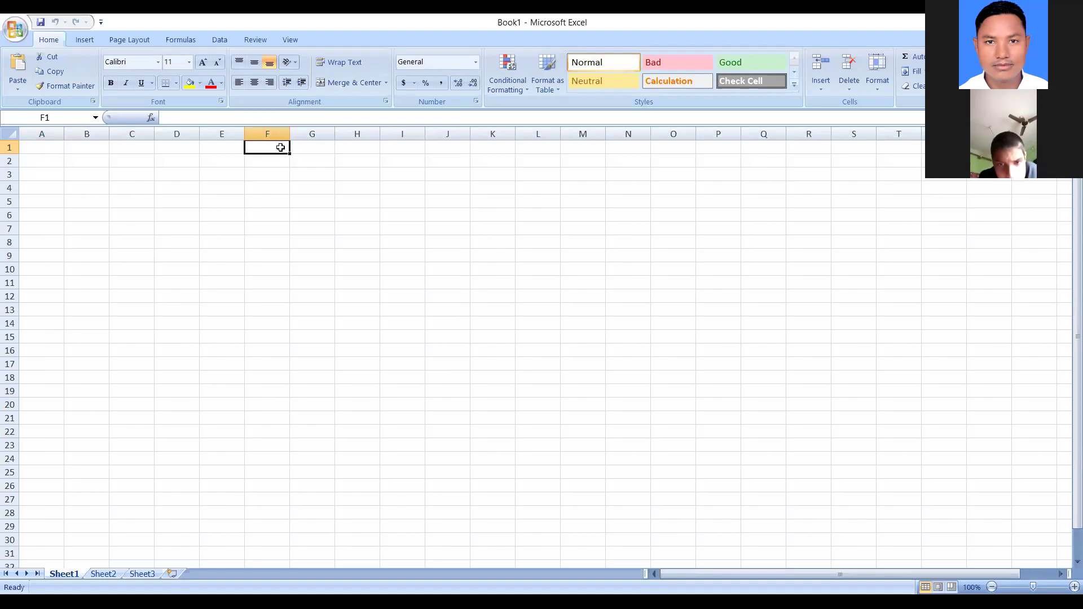
left_click_drag(285, 134, 289, 136)
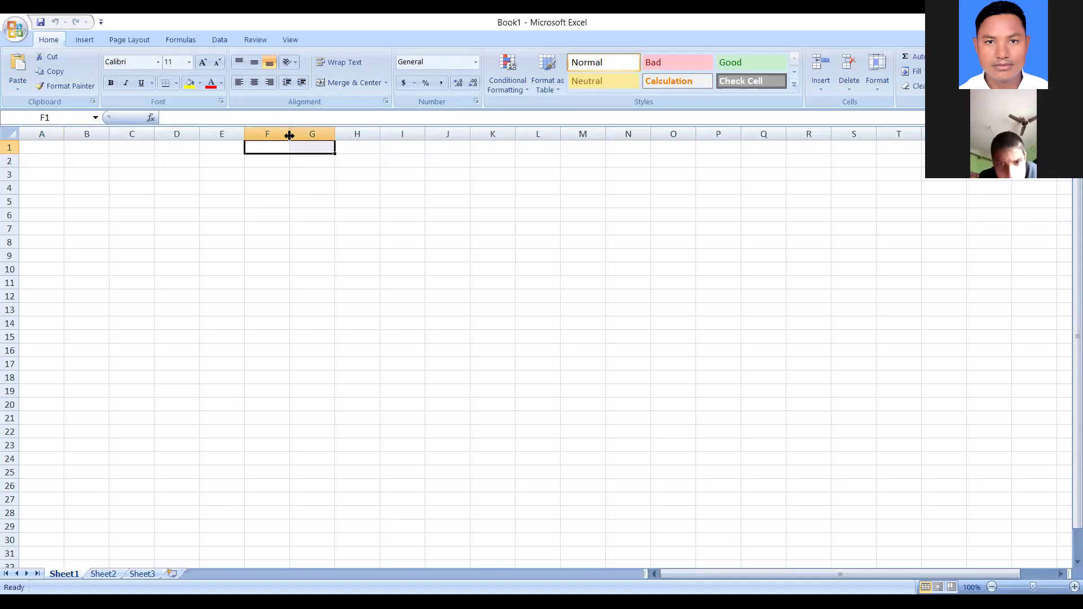
Step: Select the vertical range F1:F27 by extending the selection cell by cell from F1
left_click(283, 149)
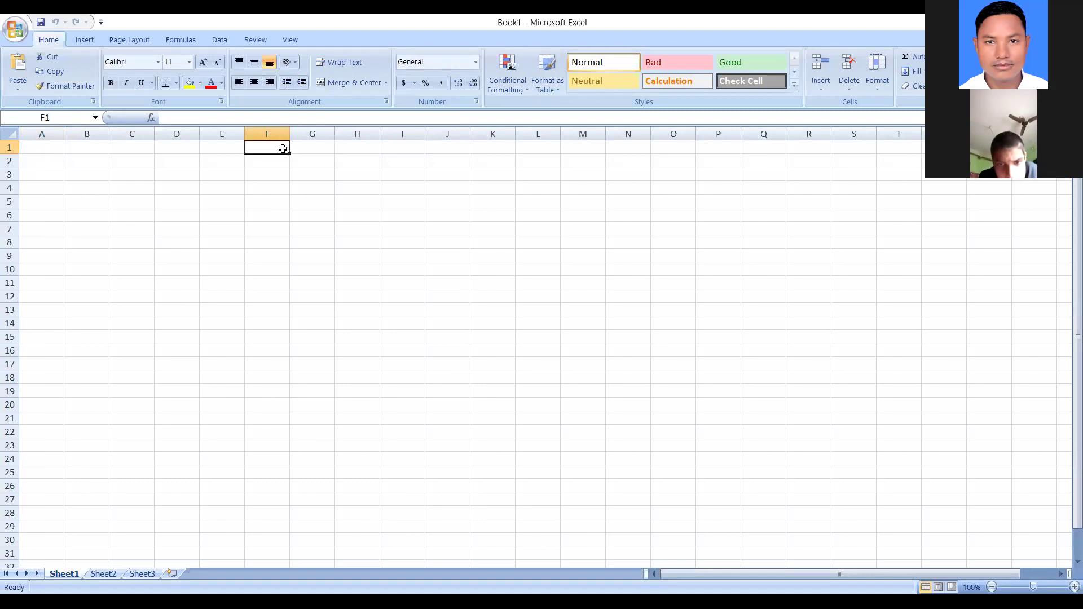
key("shift+Down")
key("shift+Down")
key("shift+Down")
key("shift+Down")
key("shift+Down")
key("shift+Down")
key("shift+Down")
key("shift+Down")
key("shift+Down")
key("shift+Down")
key("shift+Down")
key("shift+Down")
key("shift+Down")
key("shift+Down")
key("shift+Down")
key("shift+Down")
key("shift+Down")
key("shift+Down")
key("shift+Down")
key("shift+Down")
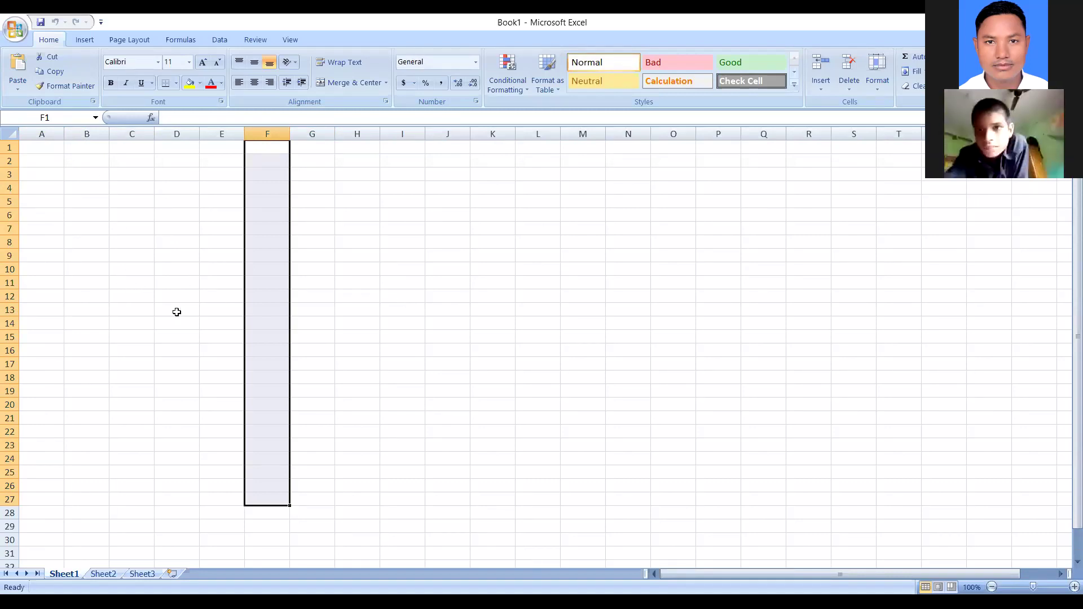
Step: Select the multi-row ranges C12:L13, G6:L29, D15:L24 and H13:L28 one after another
left_click_drag(140, 297, 530, 310)
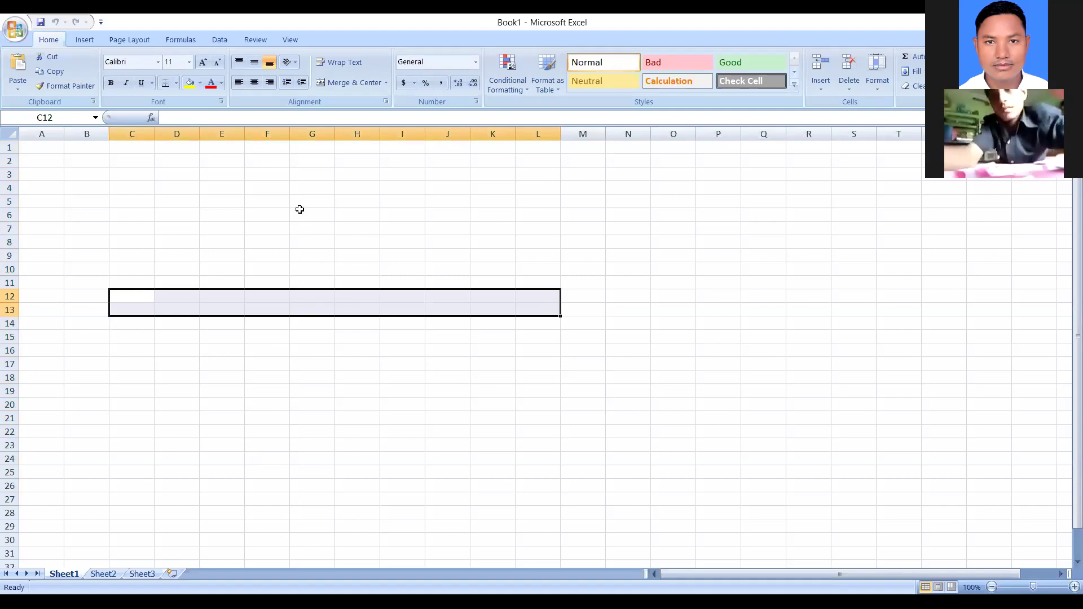
left_click_drag(293, 208, 523, 519)
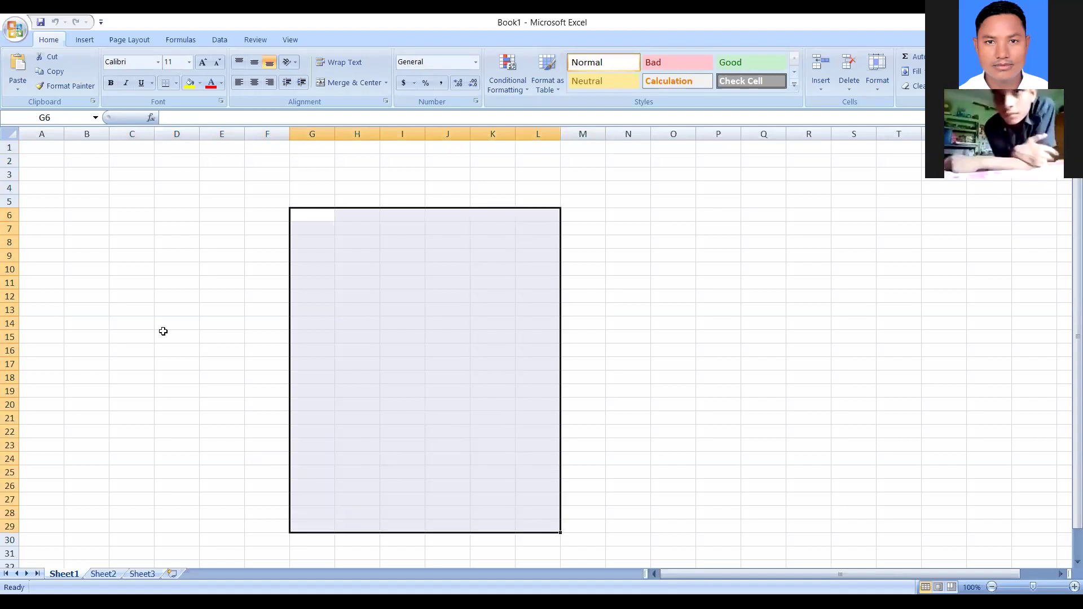
left_click_drag(163, 331, 553, 457)
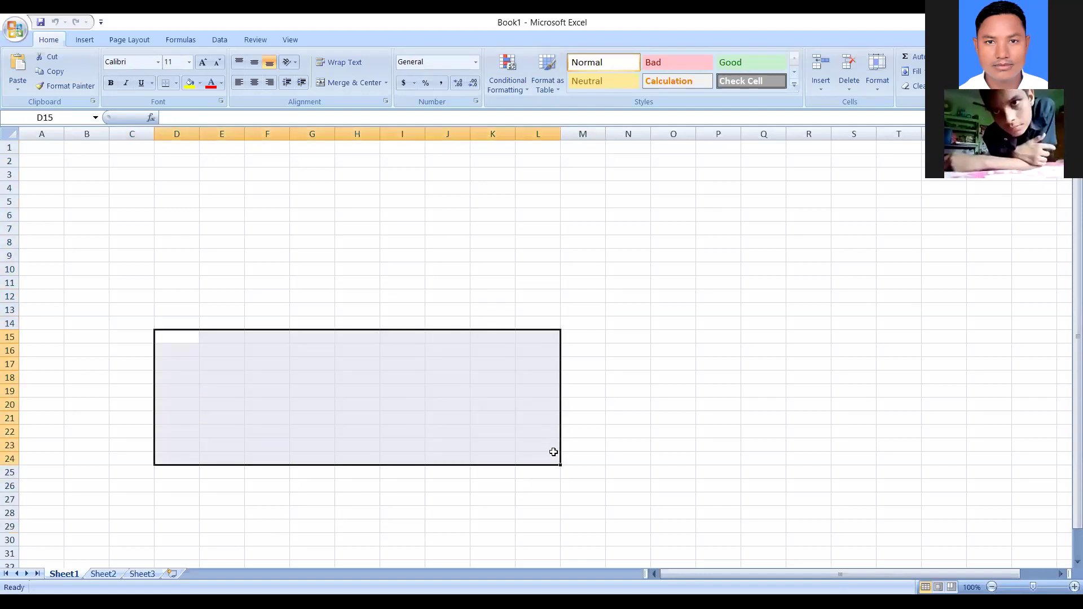
left_click_drag(356, 309, 549, 513)
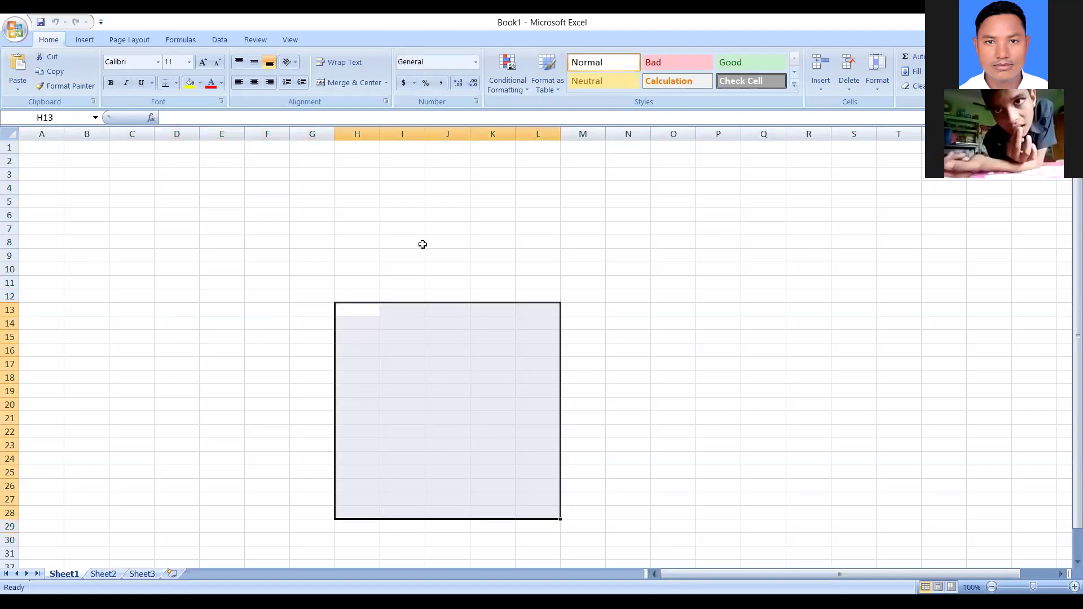
Step: Select the vertical range D5:D25 by extending the selection cell by cell from D5
key("alt")
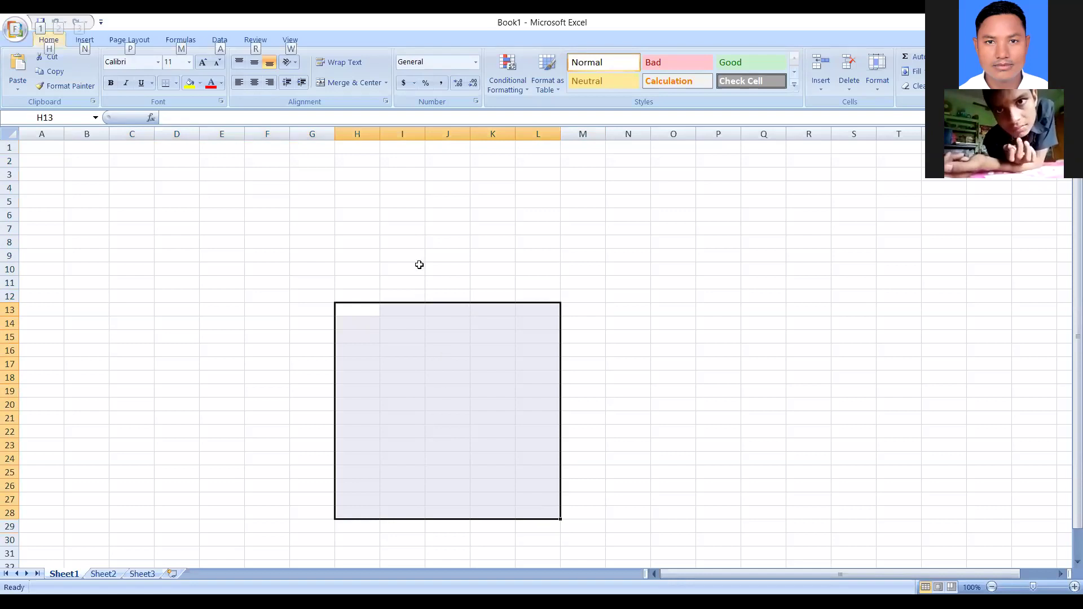
left_click(431, 243)
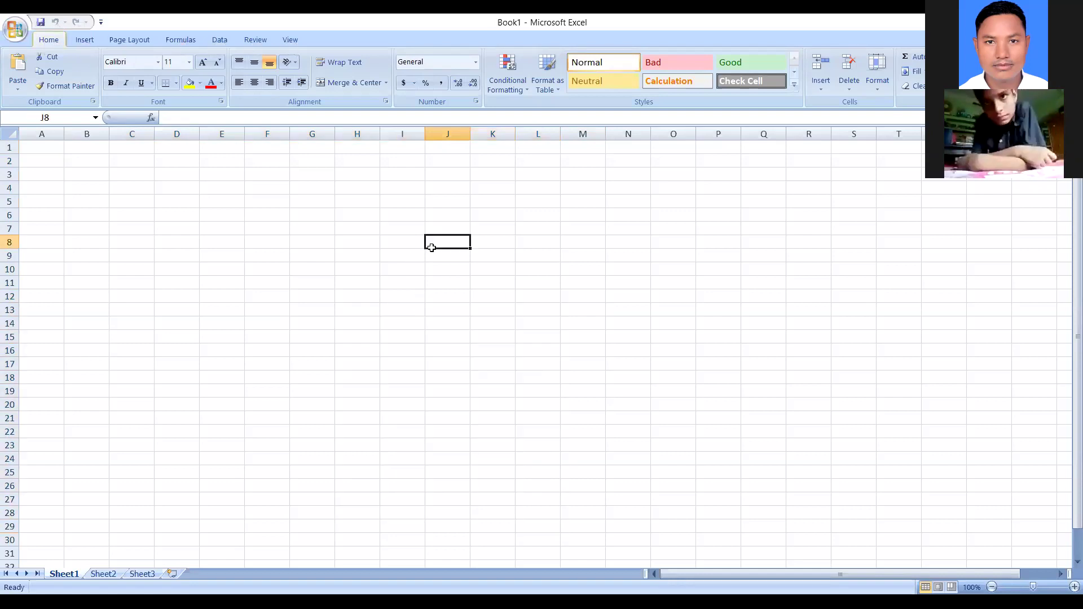
left_click(161, 202)
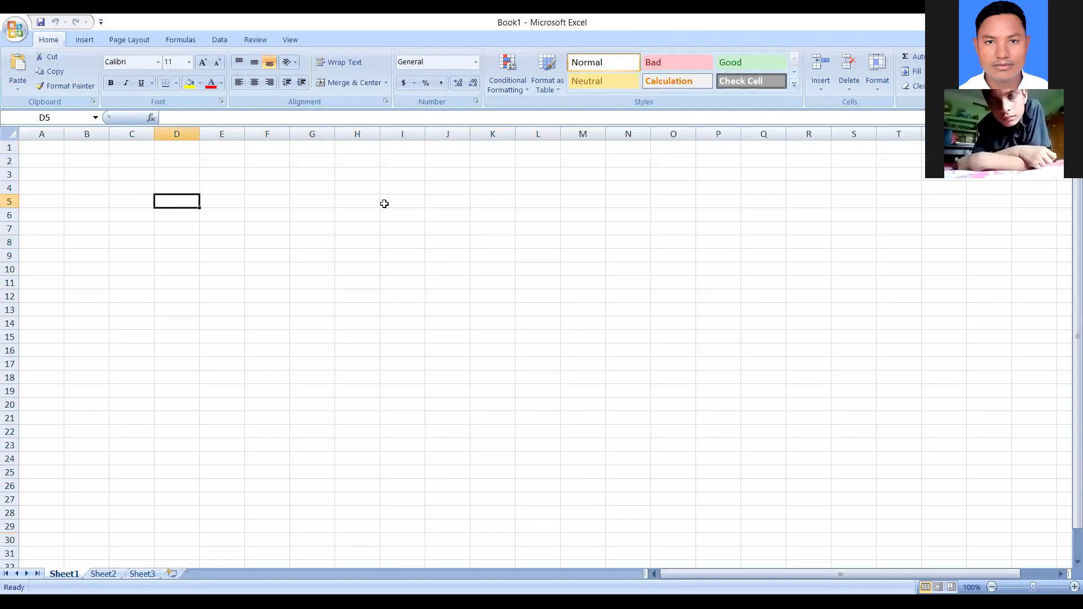
key("shift+Down")
key("shift+Down")
key("shift+Down")
key("shift+Down")
key("shift+Down")
key("shift+Down")
key("shift+Down")
key("shift+Down")
key("shift+Down")
key("shift+Down")
key("shift+Down")
key("shift+Down")
key("shift+Down")
key("shift+Down")
key("shift+Down")
key("shift+Down")
key("shift+Down")
key("shift+Down")
key("shift+Down")
key("shift+Down")
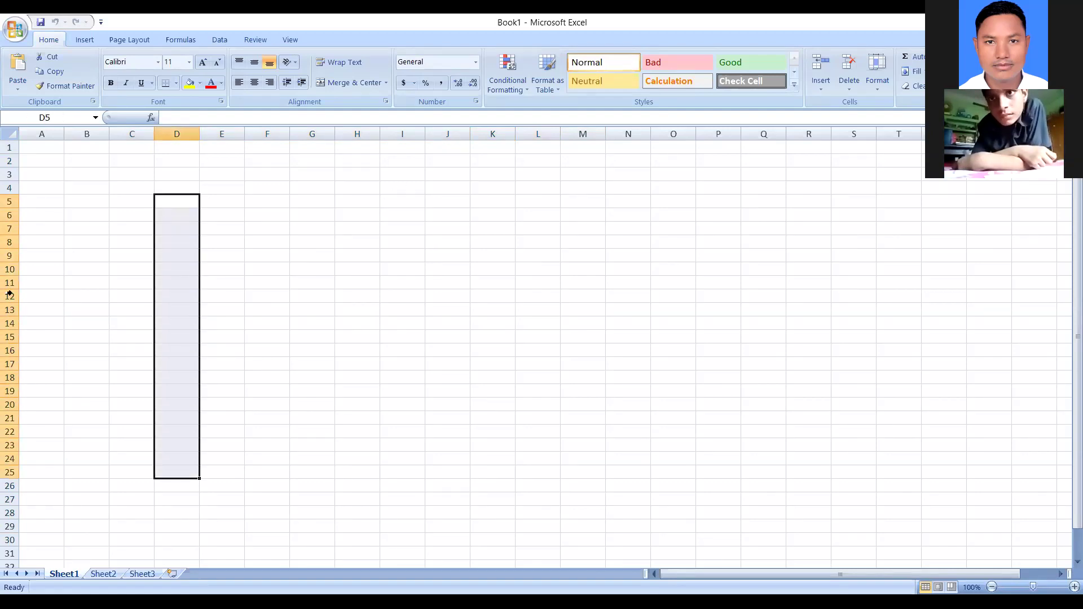
Step: Select a wide multi-row range and the range H9:J24 one after the other, and clear the selection to a single cell
left_click_drag(84, 375, 511, 429)
left_click_drag(373, 260, 449, 452)
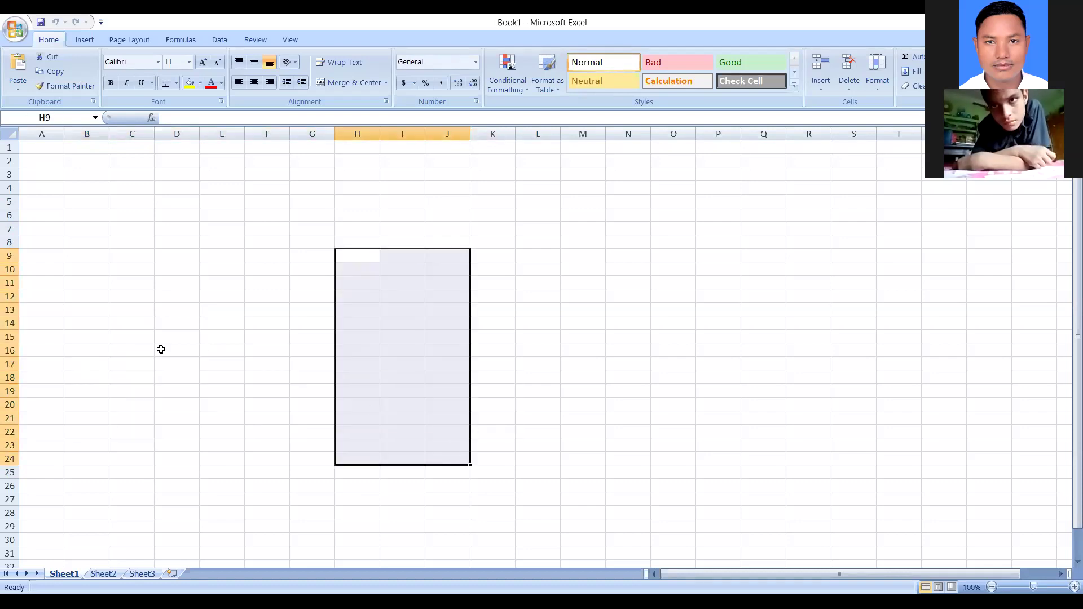
left_click(121, 297)
Step: Jump from A1 to the last column of row 1 and select individual cells there, including XFD4, XFD2 and XFD1
left_click(42, 145)
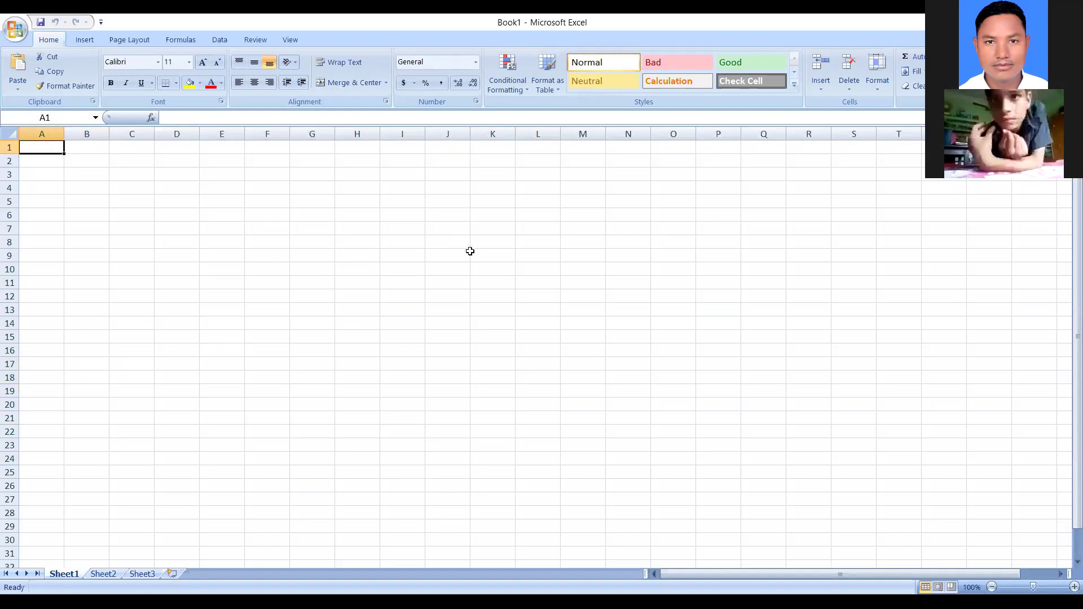
key("ctrl+Right")
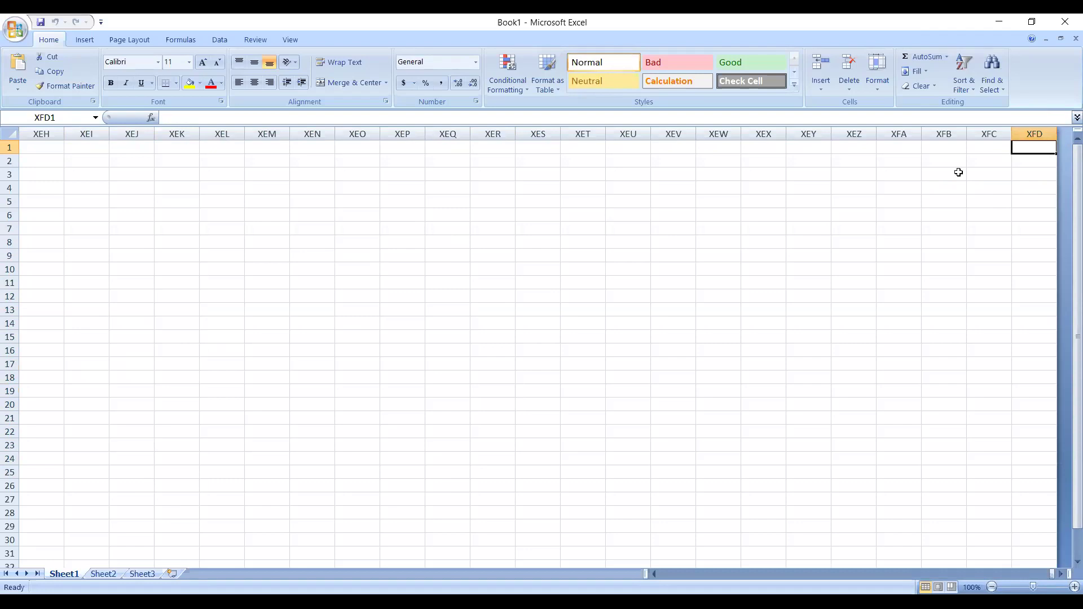
left_click(944, 190)
left_click(1033, 145)
left_click(1049, 192)
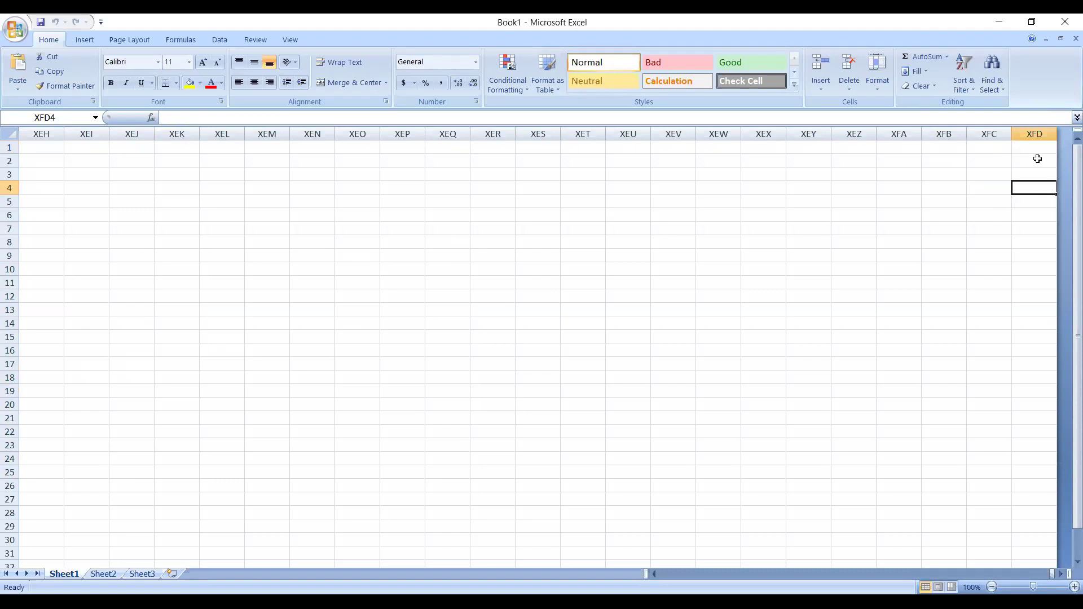
left_click(1037, 158)
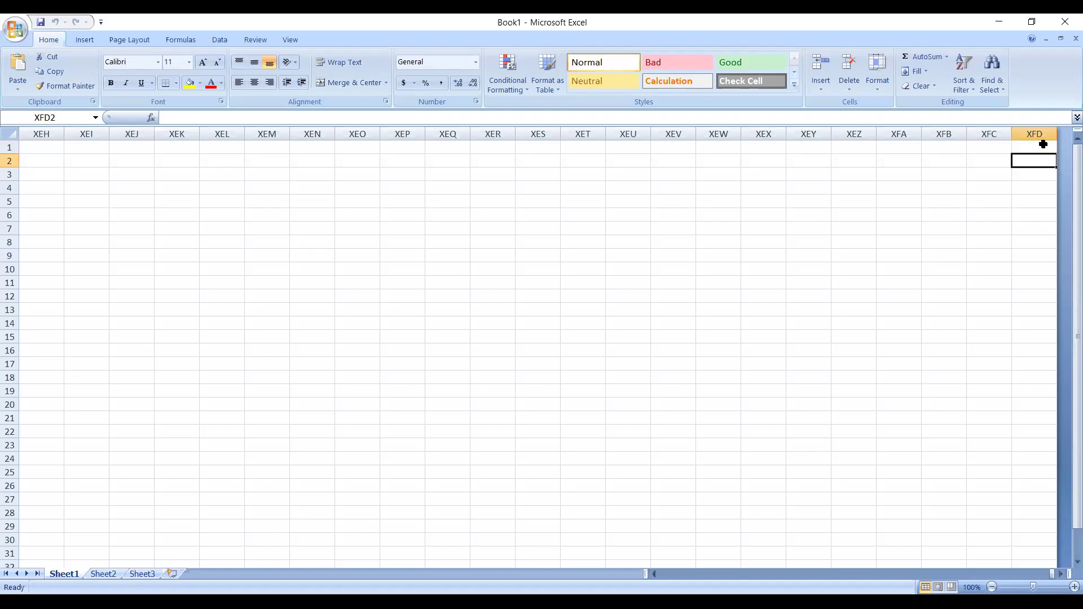
left_click(1043, 145)
Step: Return to cell A1 and select individual cells nearby, including C6 and B5, ending on A1
key("ctrl+Home")
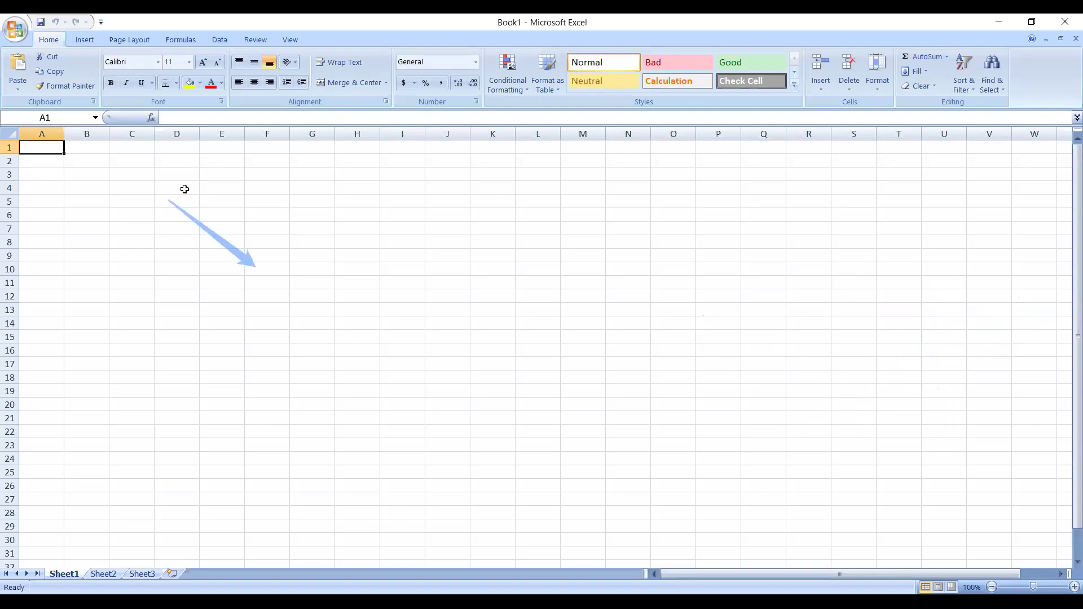
left_click(111, 215)
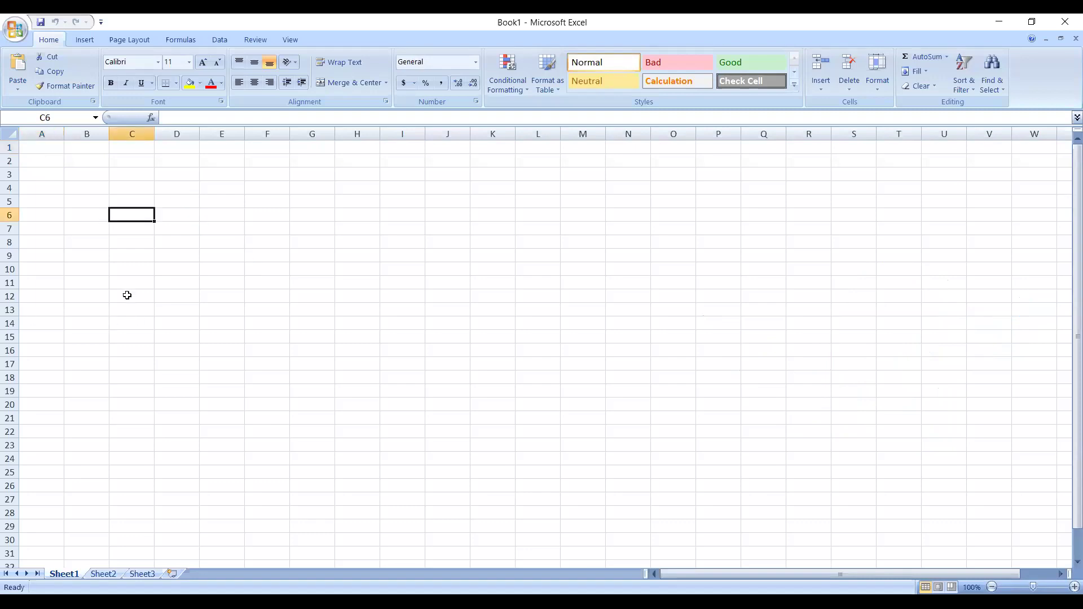
left_click(50, 162)
left_click(52, 149)
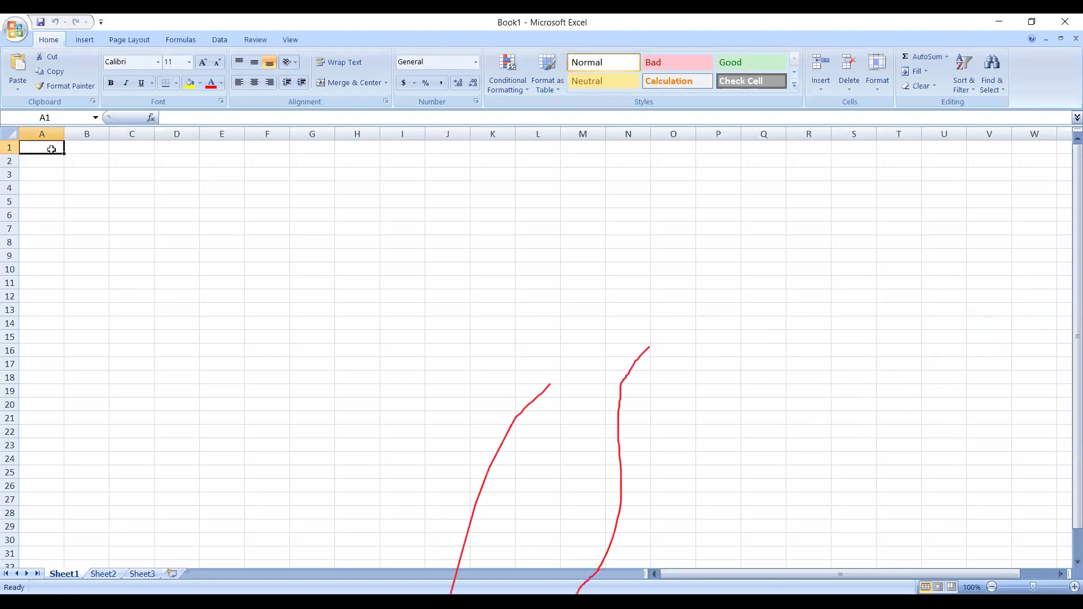
left_click(219, 209)
left_click(103, 199)
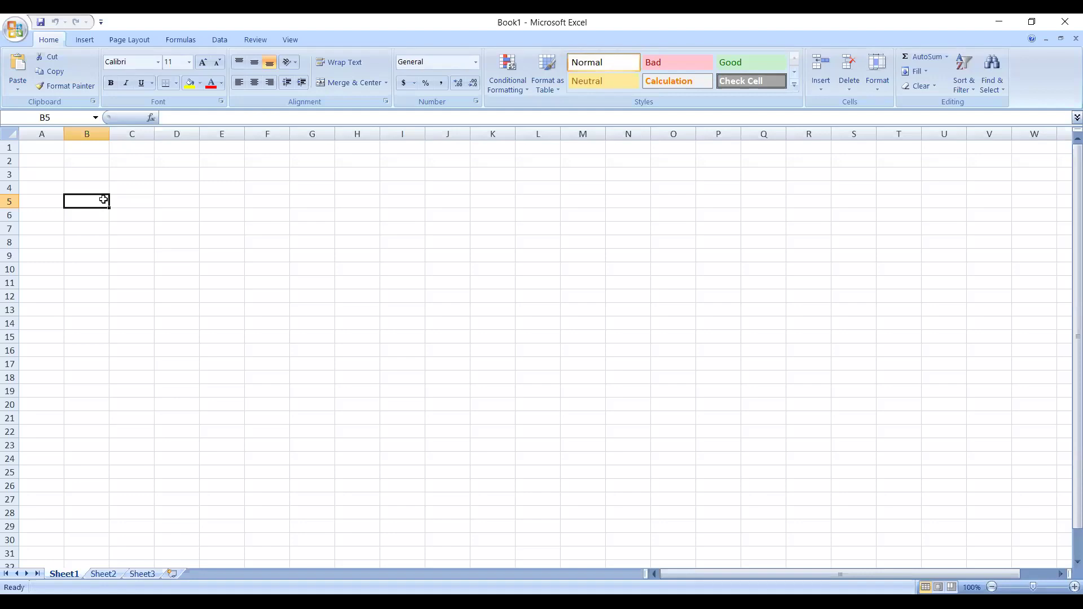
left_click(45, 147)
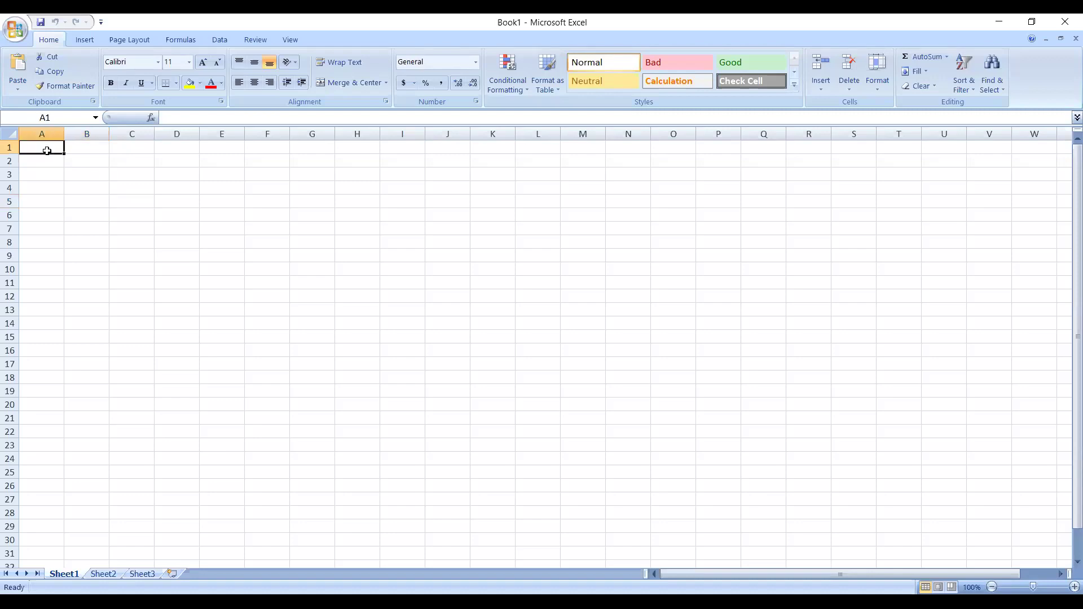
Step: Select scattered single cells one after another, including B6 and E12, ending on B14
left_click(226, 225)
left_click(70, 212)
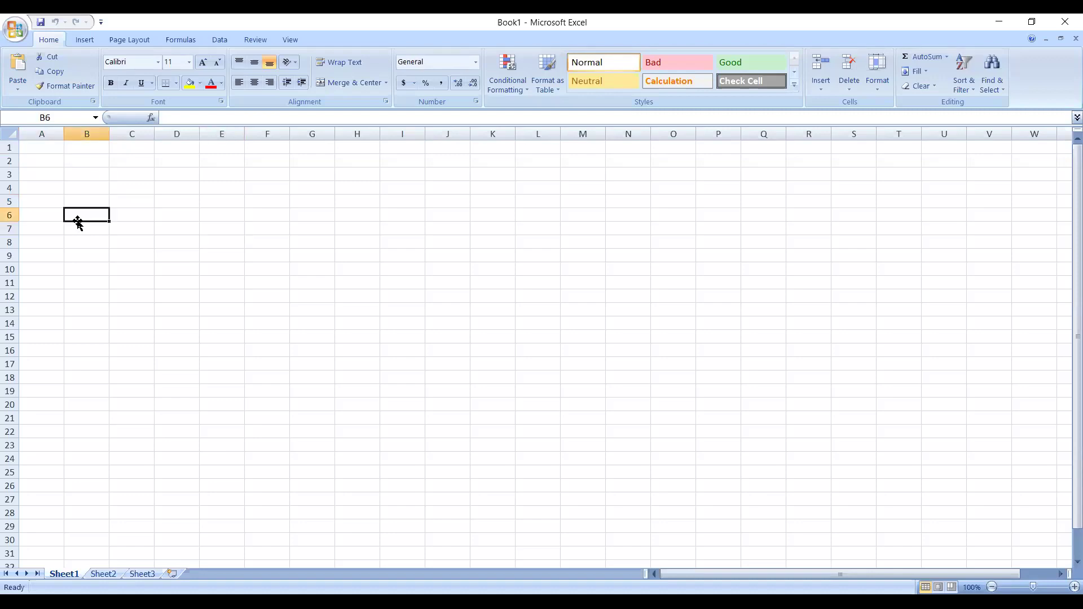
left_click(44, 284)
left_click(203, 295)
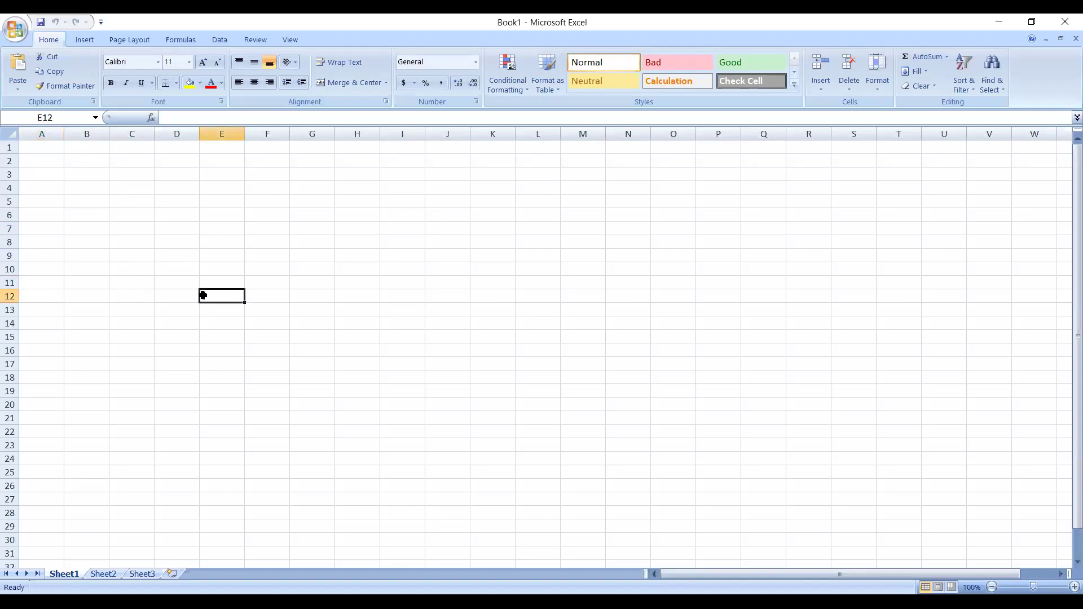
left_click(102, 317)
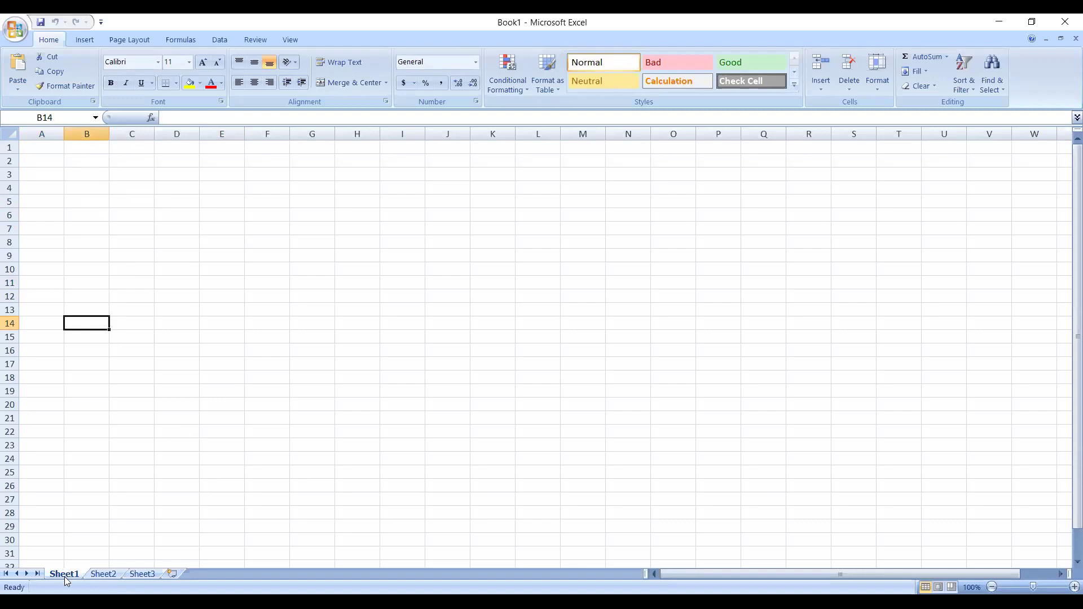
Step: Switch between the worksheets in the order Sheet2, Sheet3, Sheet1 and Sheet2
left_click(104, 575)
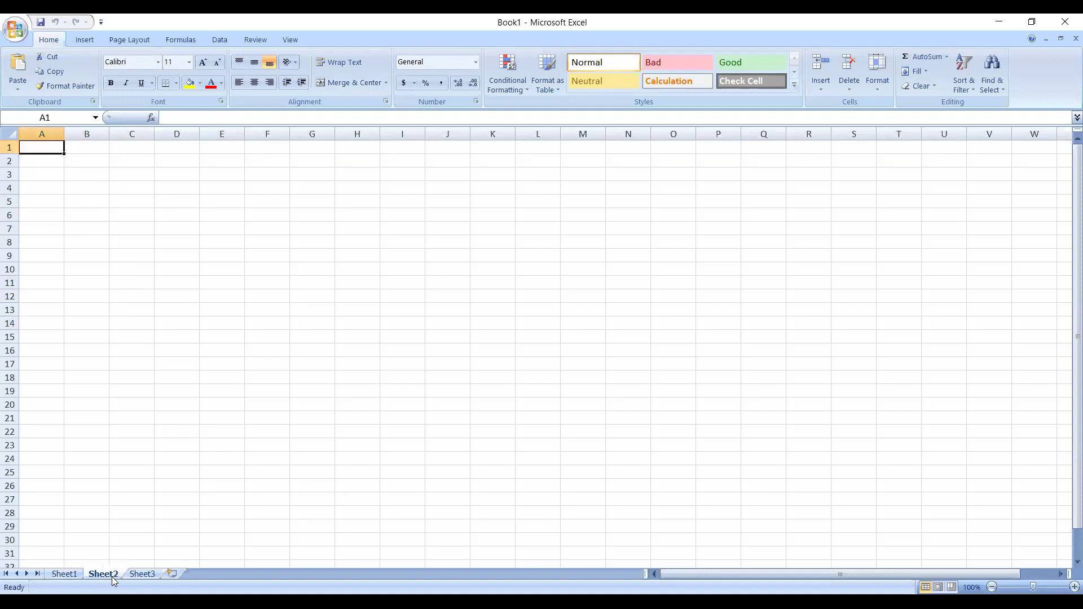
left_click(147, 577)
left_click(69, 572)
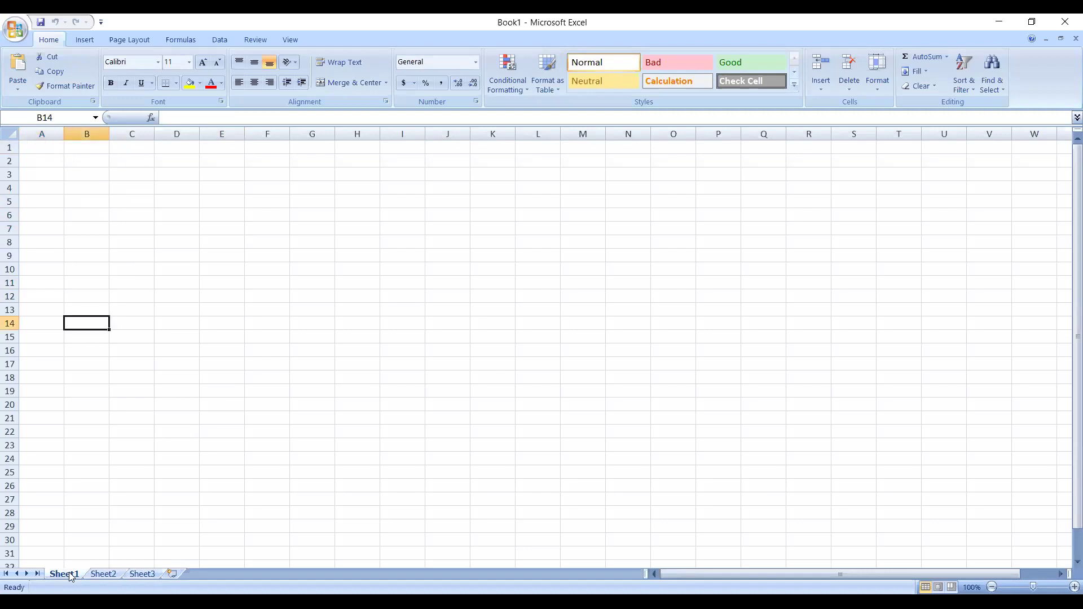
left_click(102, 575)
Step: Open Sheet3 and insert two new worksheets after it
left_click(155, 576)
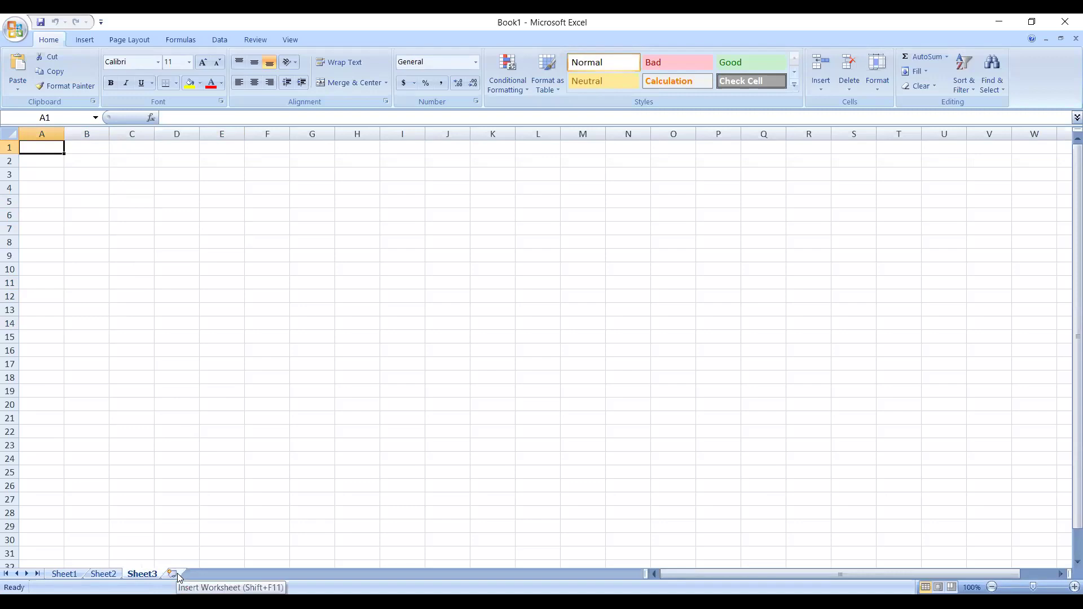
left_click(172, 573)
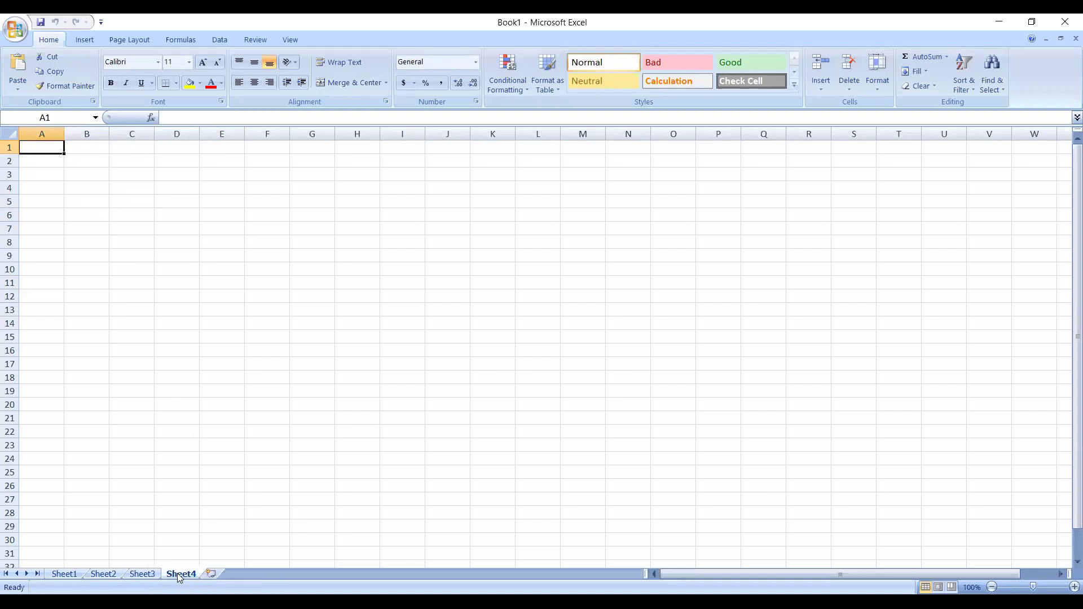
left_click(212, 574)
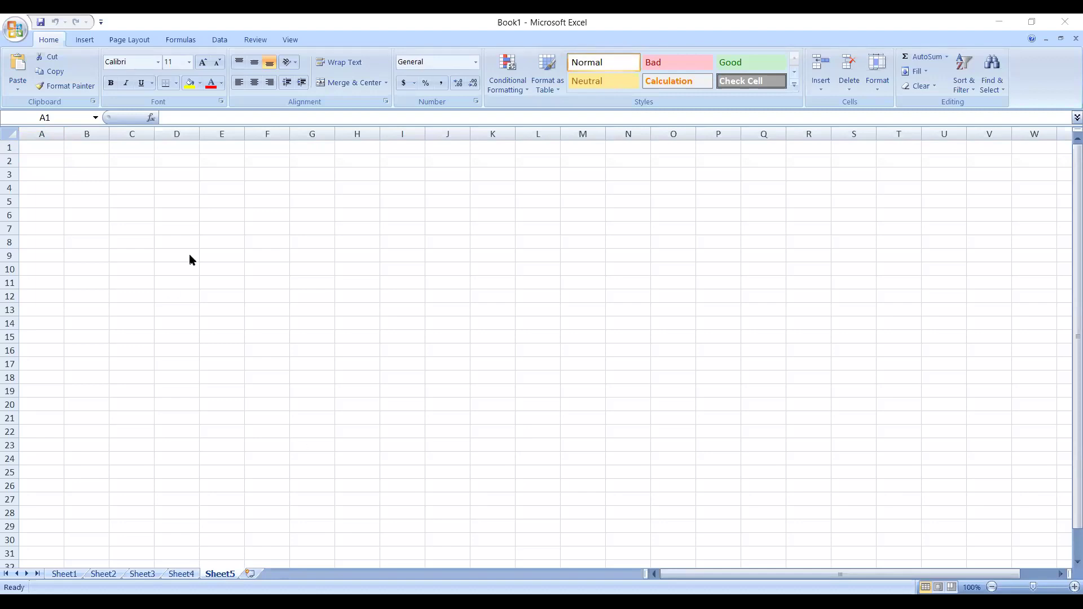
Step: Select individual cells on Sheet5, including B3 and A2, ending on C9
left_click(91, 175)
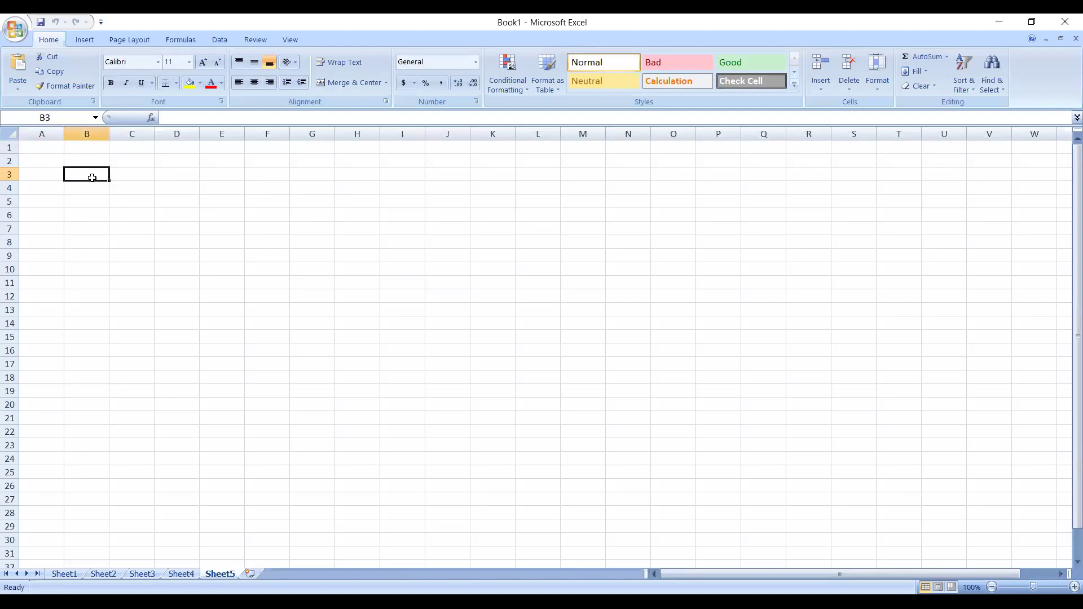
left_click(59, 158)
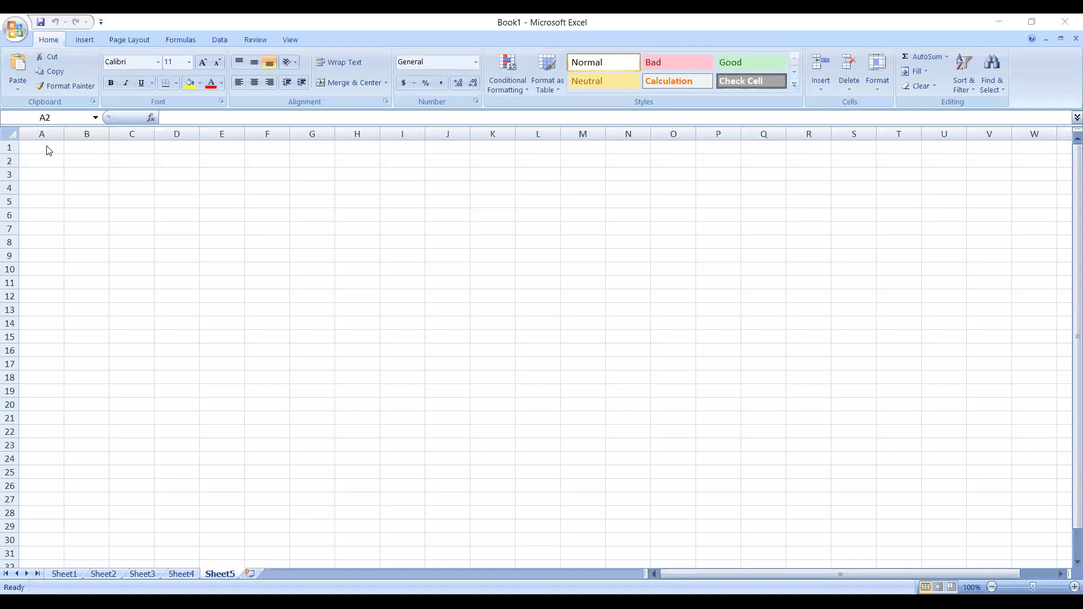
left_click(67, 213)
left_click(53, 161)
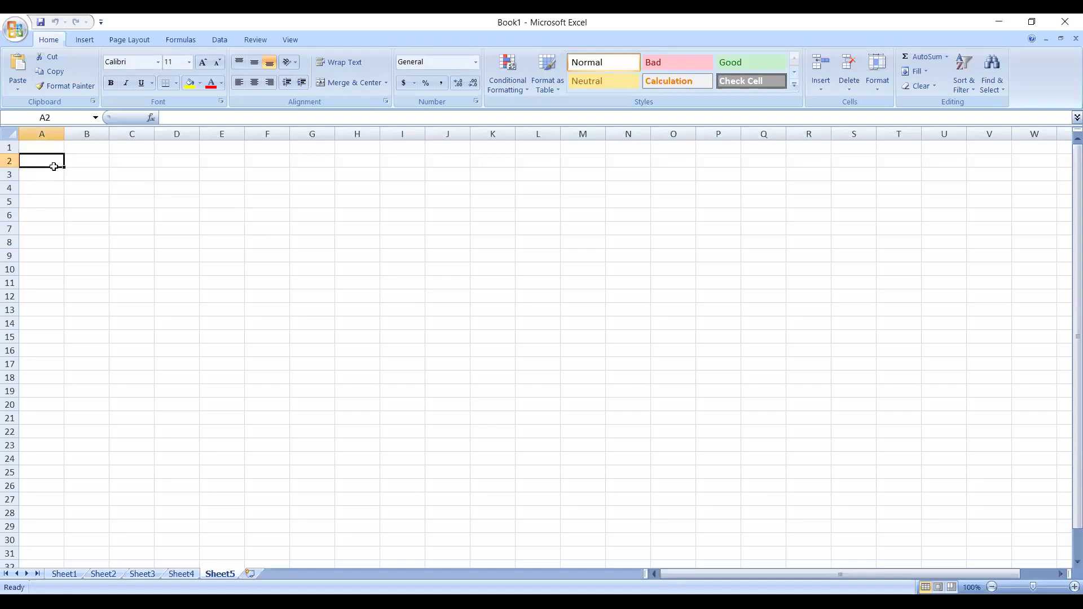
left_click(151, 257)
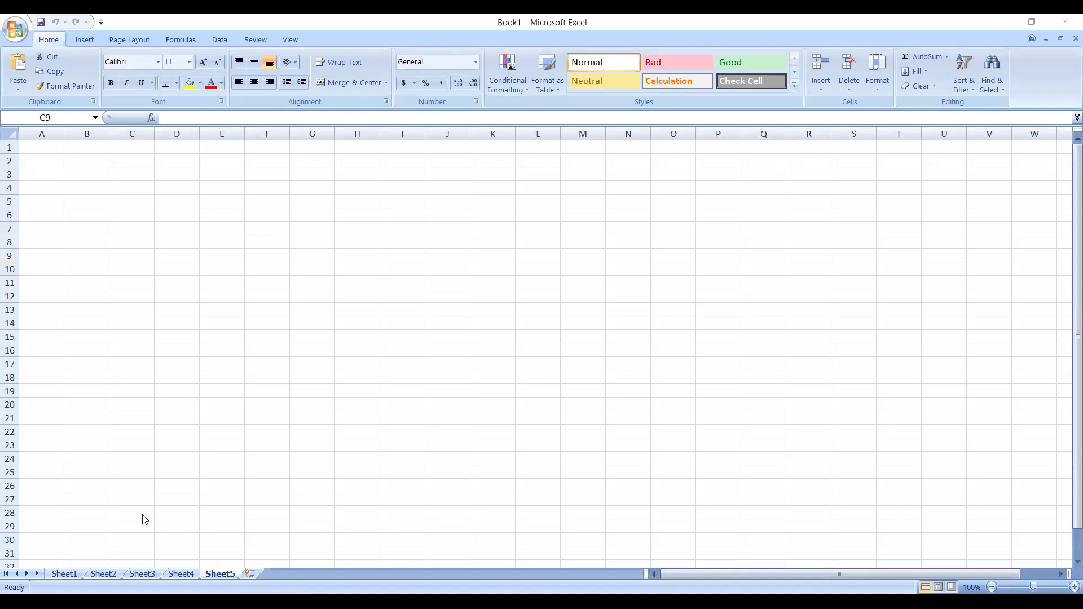
Step: Open Sheet1 and set its tab color to the theme's red
left_click(67, 572)
right_click(67, 572)
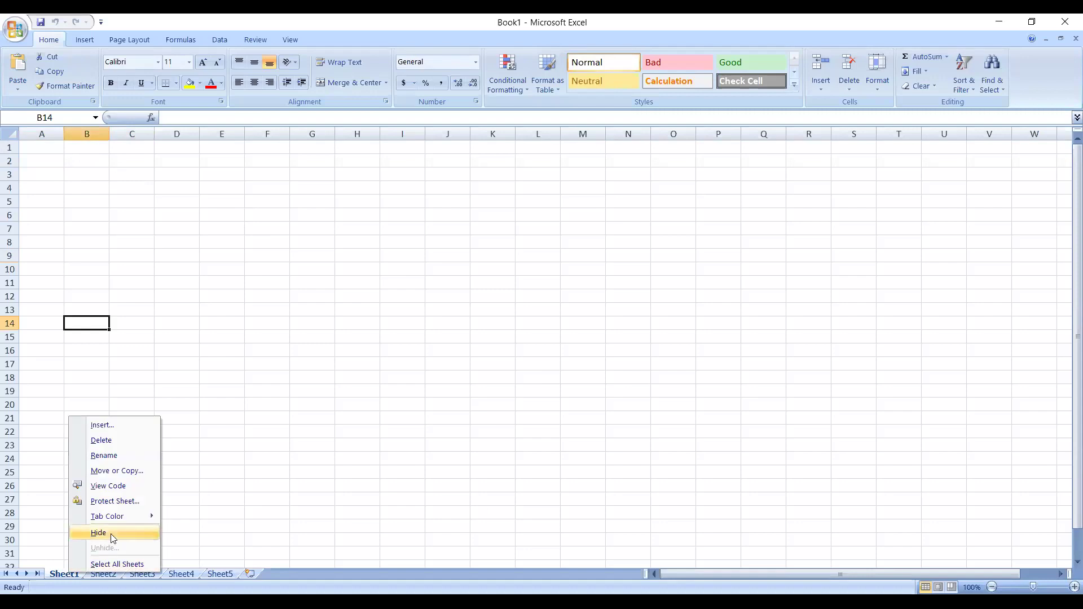
mouse_move(131, 516)
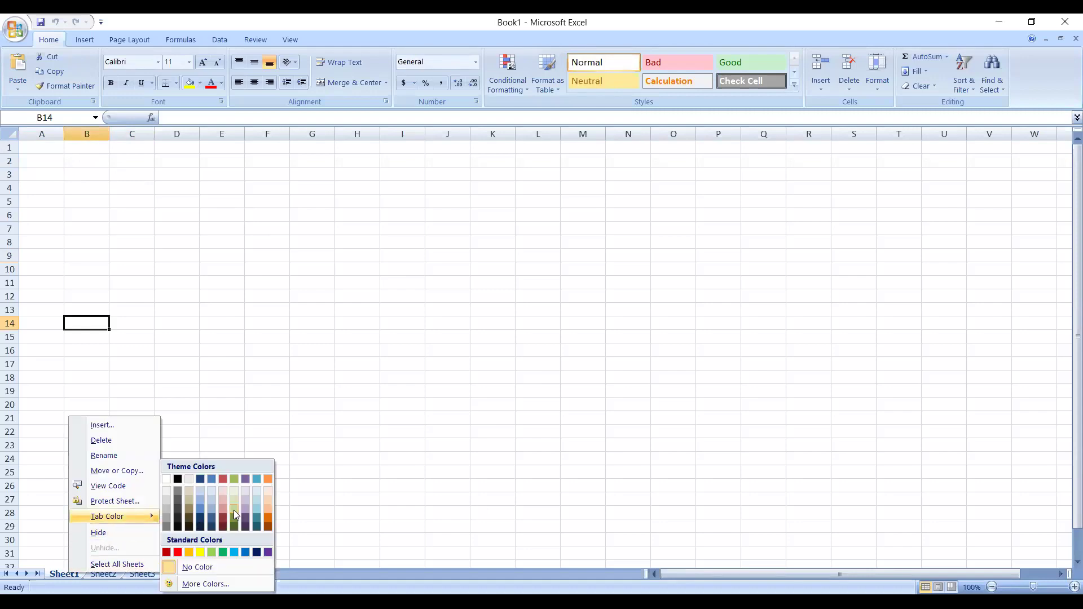
left_click(226, 478)
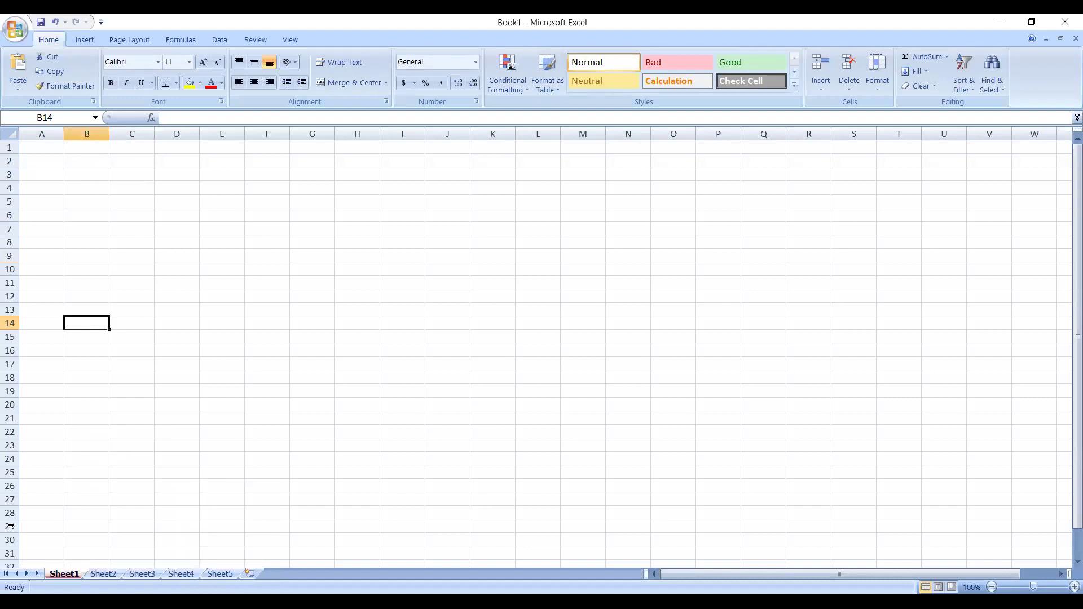
Step: Set the tab color of Sheet2 to the theme's dark blue
right_click(105, 578)
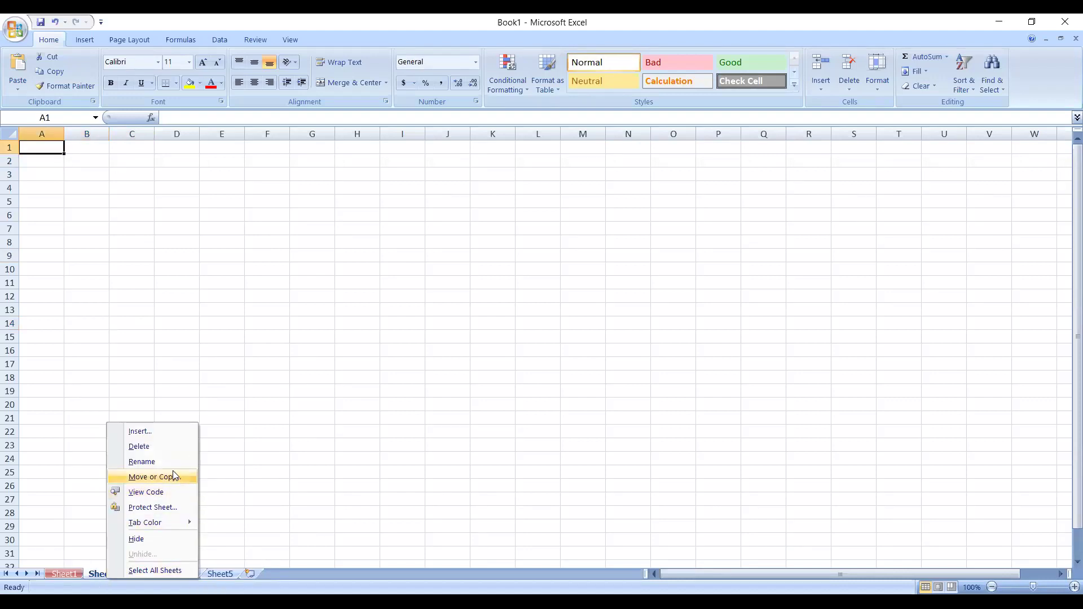
left_click(163, 520)
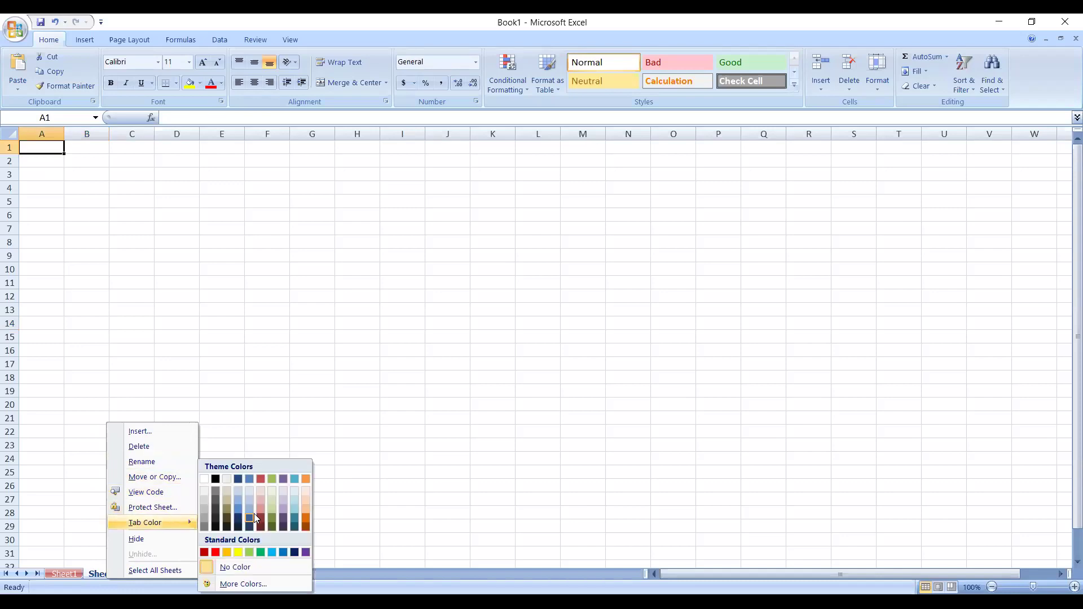
left_click(241, 478)
Step: Set the tab color of Sheet3 to a light orange theme shade and switch to Sheet2
left_click(154, 578)
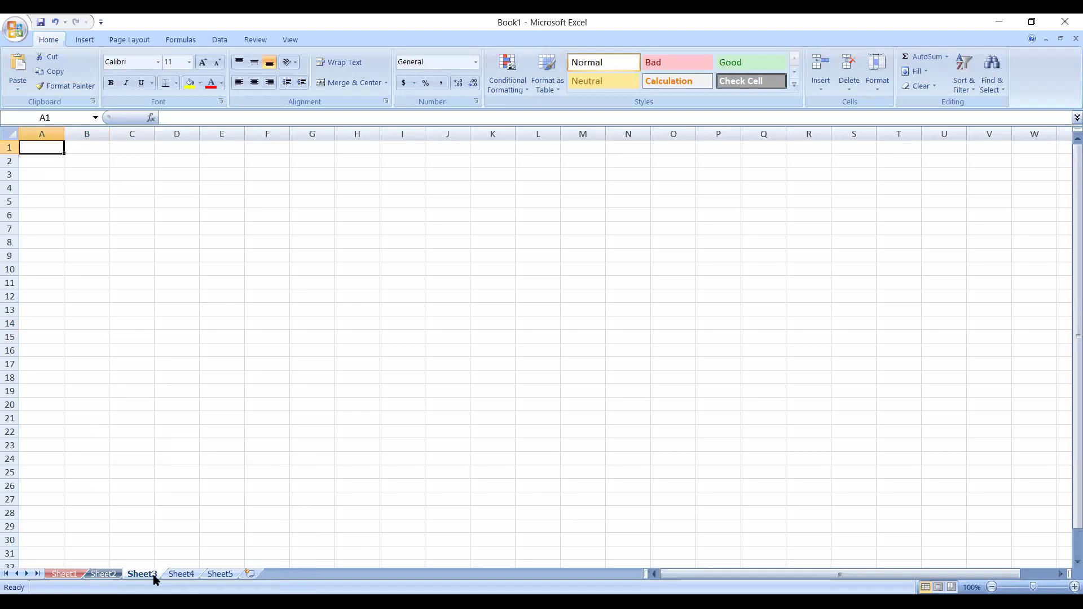
right_click(155, 579)
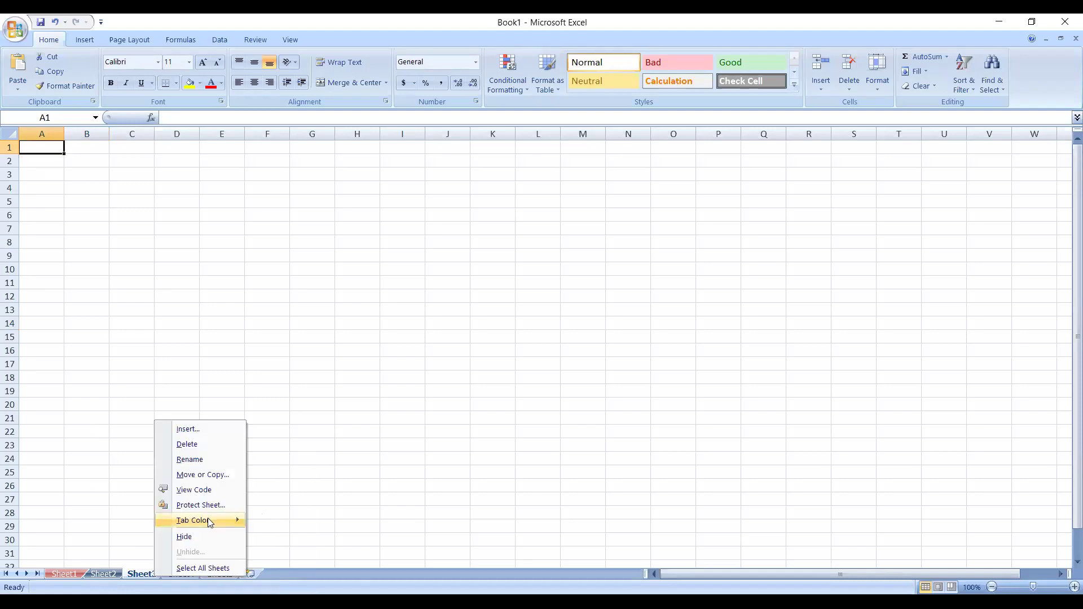
mouse_move(210, 522)
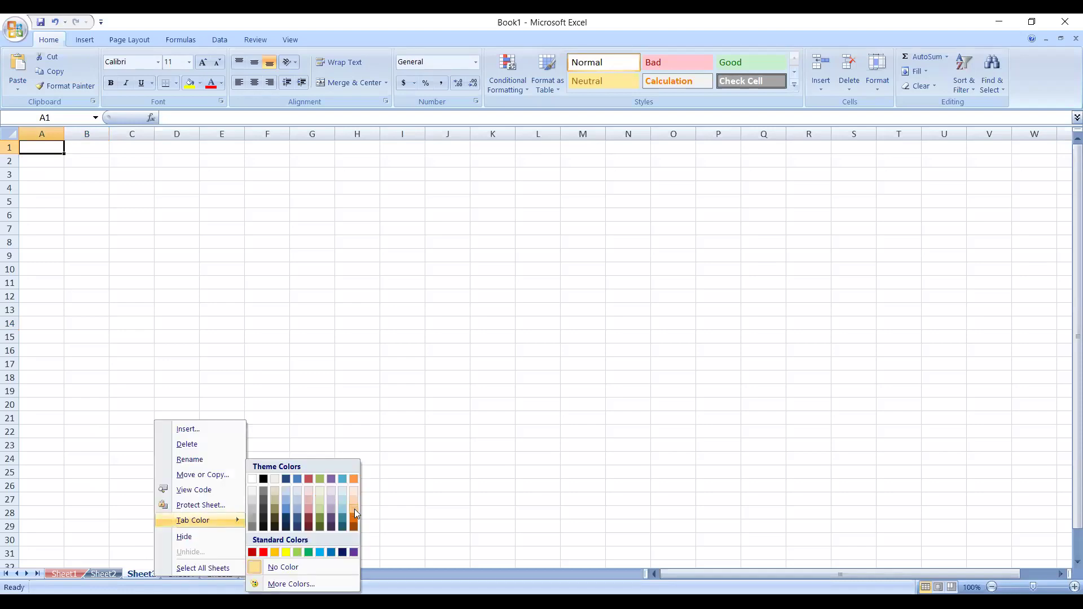
left_click(355, 510)
left_click(100, 574)
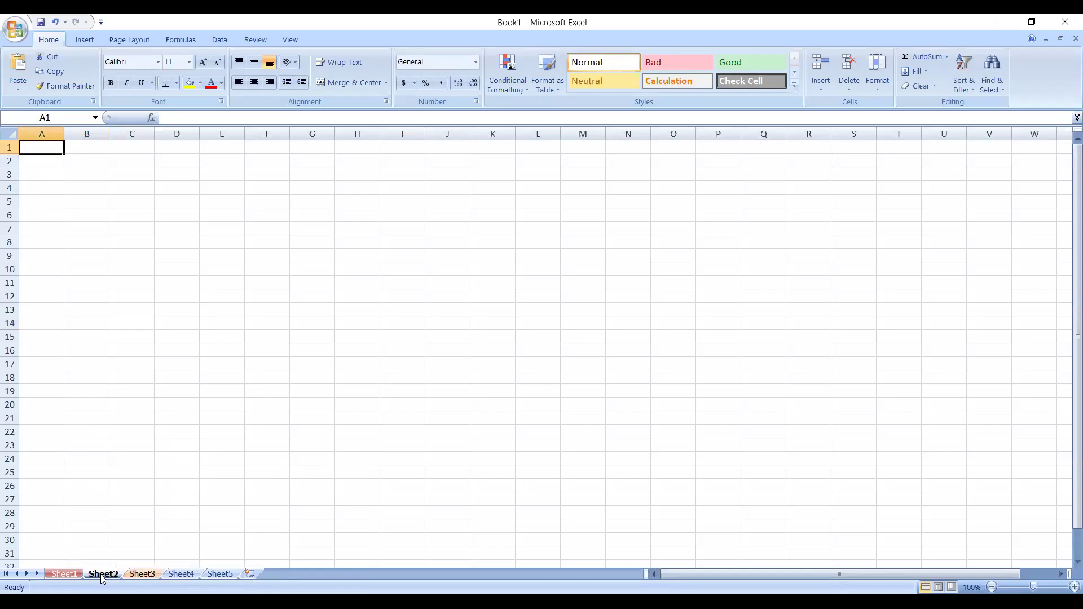
Step: Rename Sheet1 as "Salary Sheet" and switch to Sheet2
right_click(64, 575)
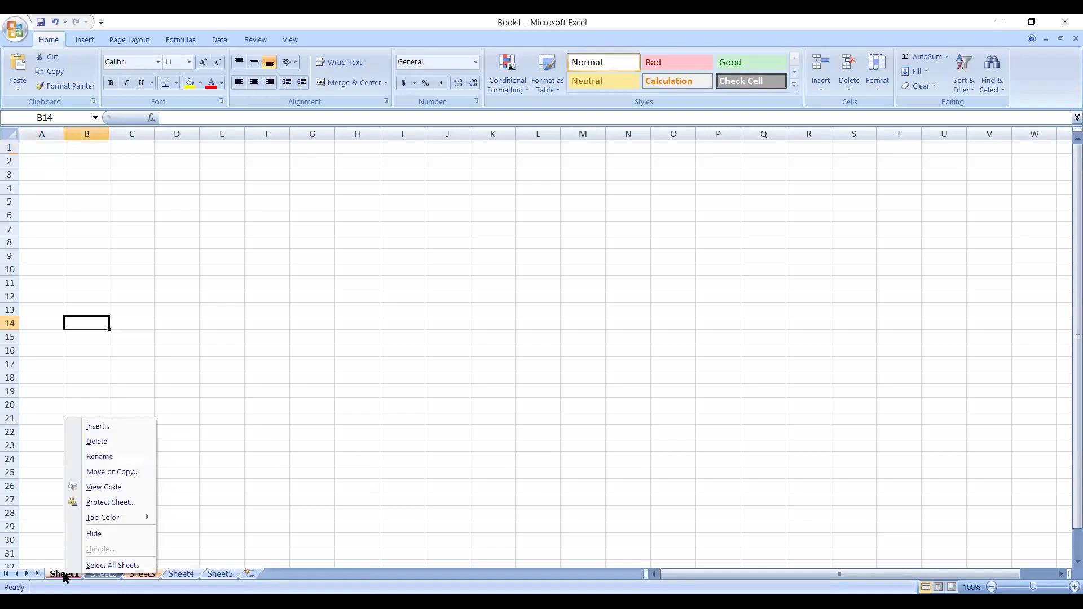
left_click(121, 457)
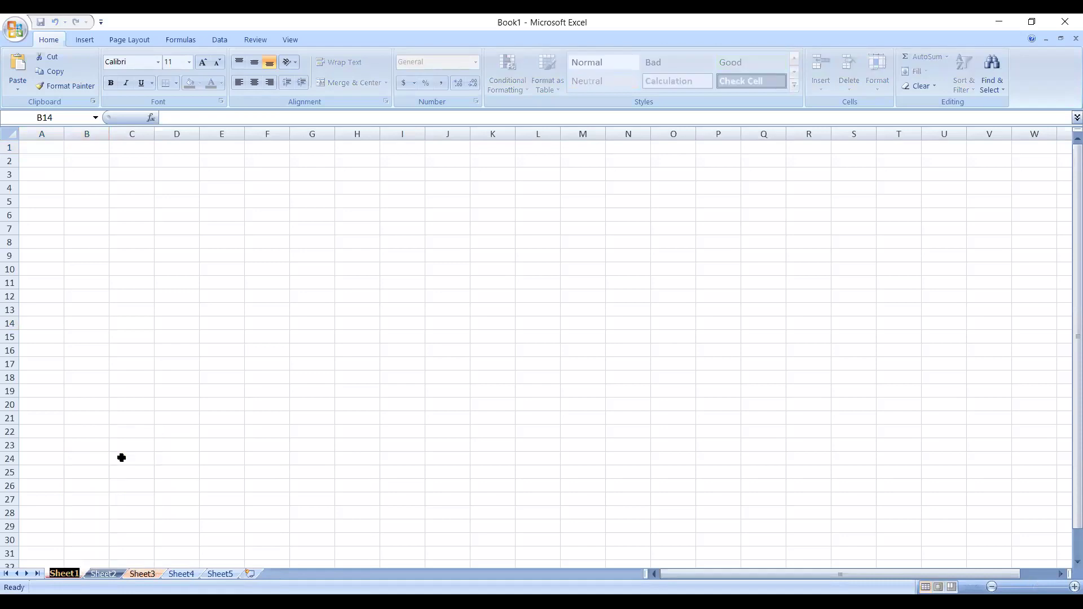
type("Sal")
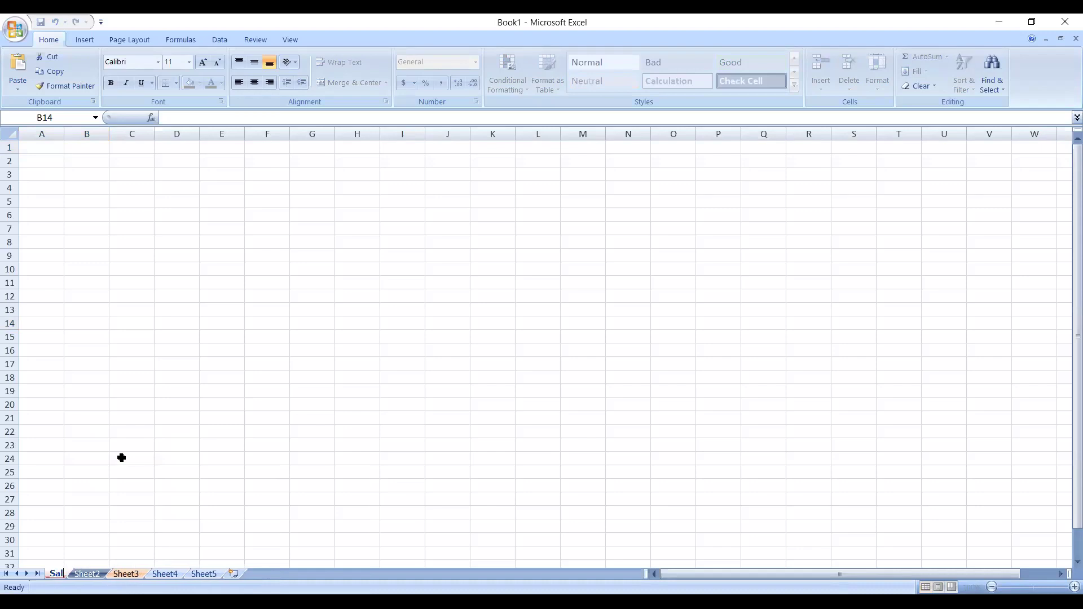
type("ary")
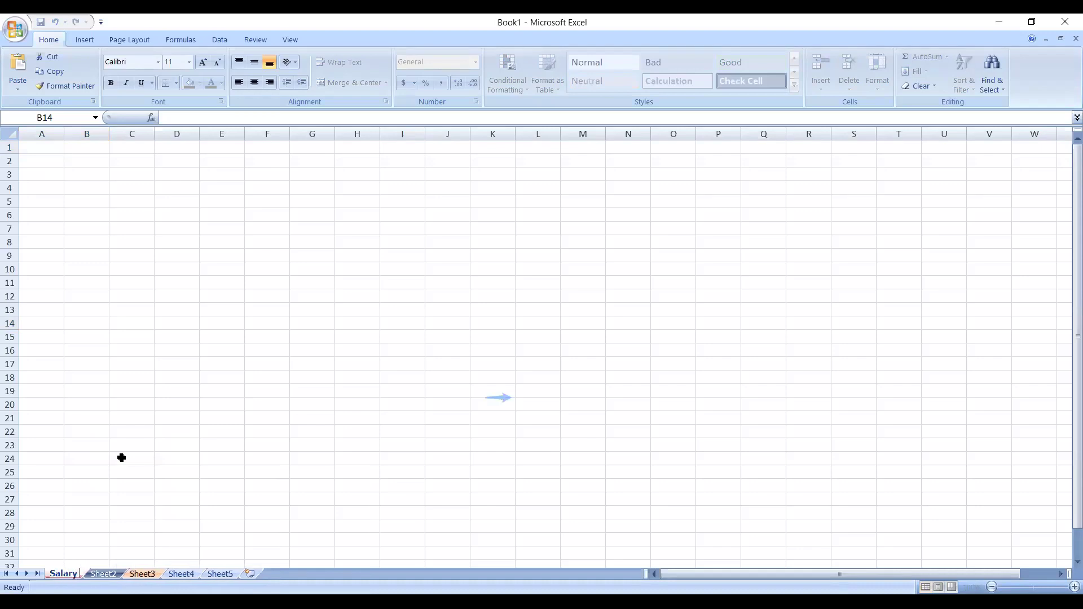
type(" Sheet")
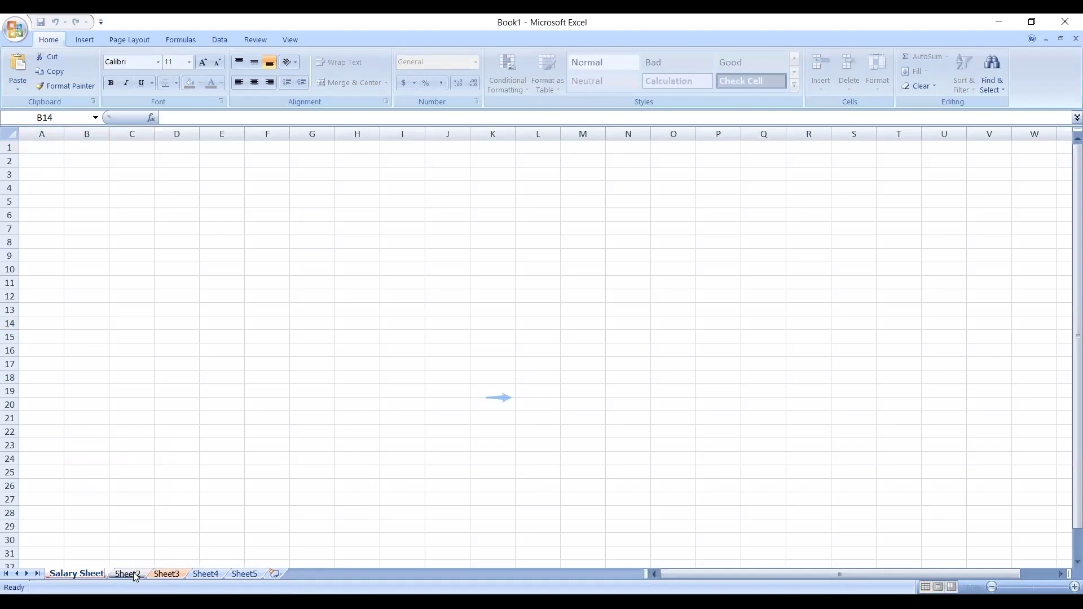
left_click(135, 577)
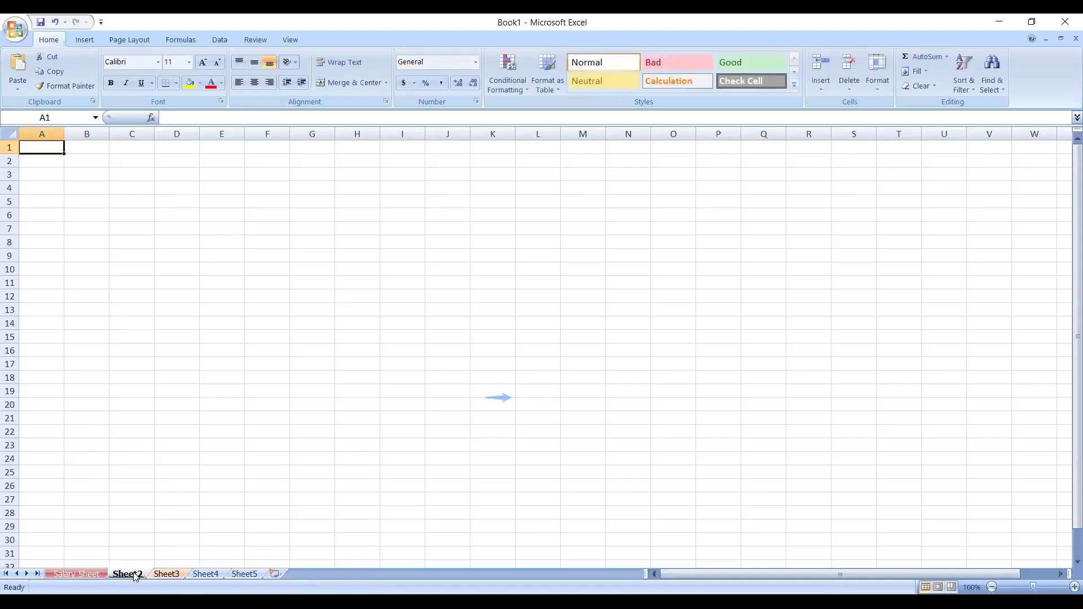
Step: Rename Sheet2 as "Result of 2077" and return to the Salary Sheet
right_click(135, 576)
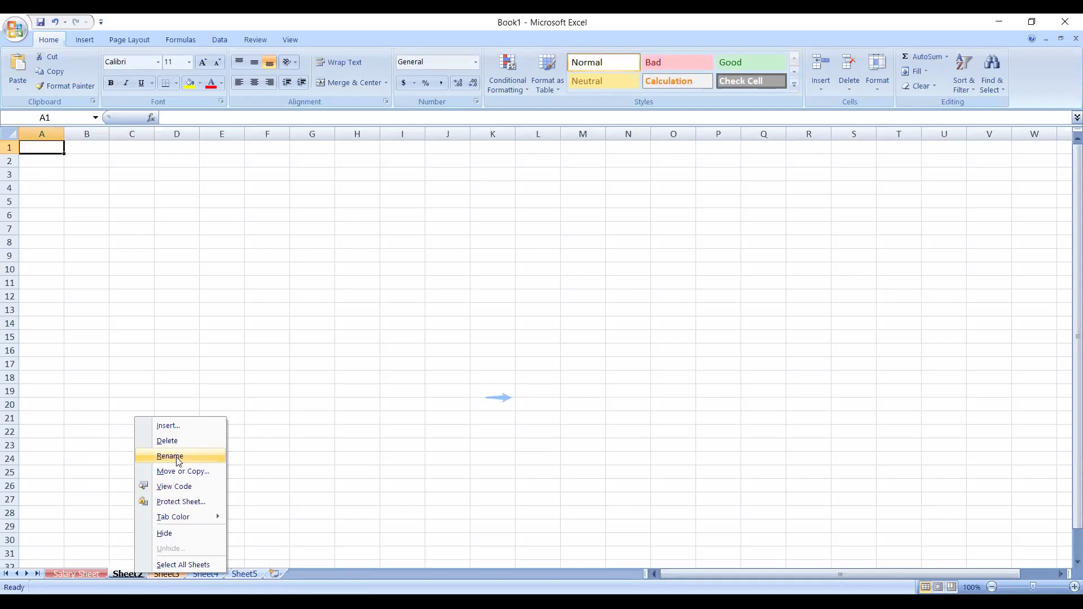
left_click(176, 461)
type("R")
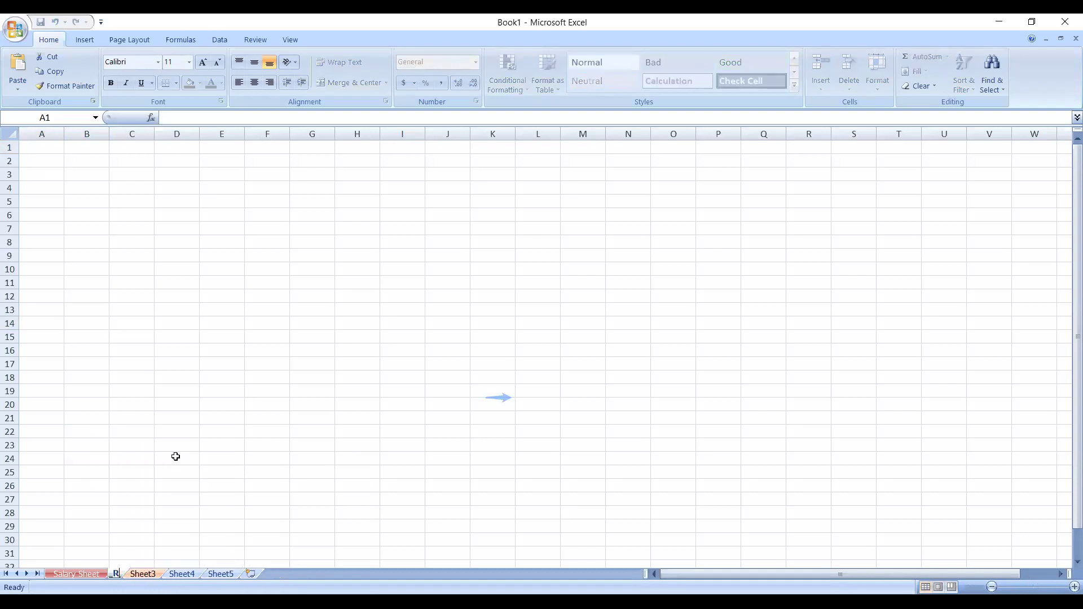
type("esu")
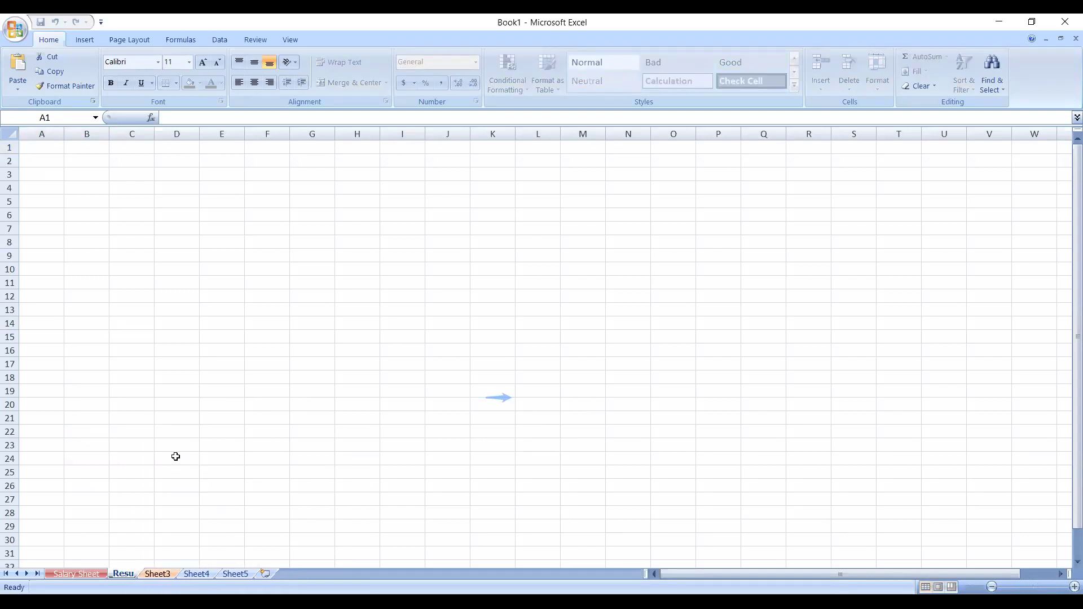
type("lt 0")
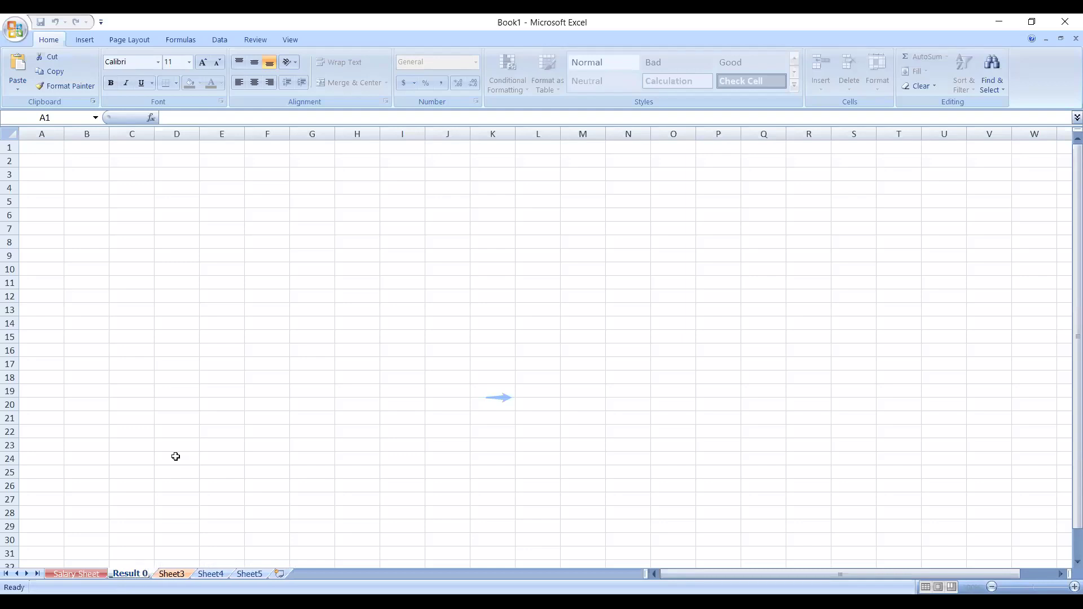
key("BackSpace")
type("of")
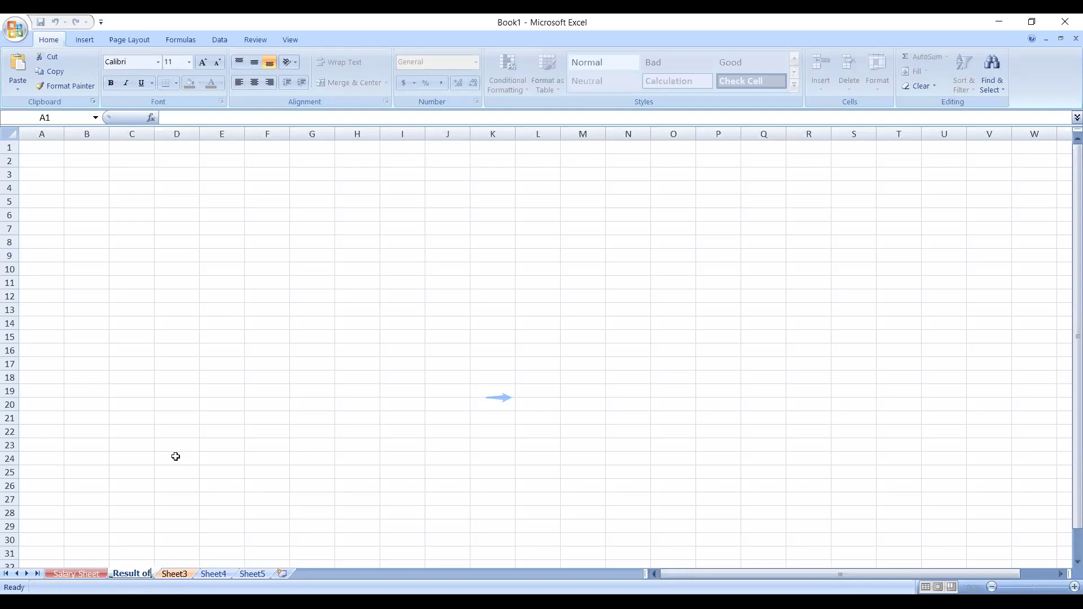
type(" 2077")
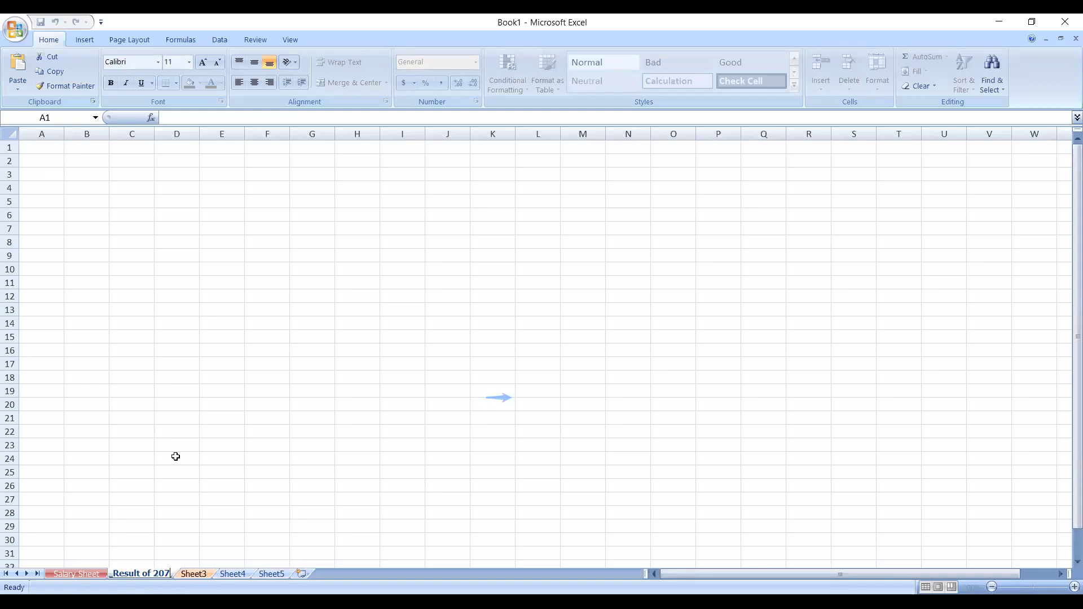
left_click(81, 578)
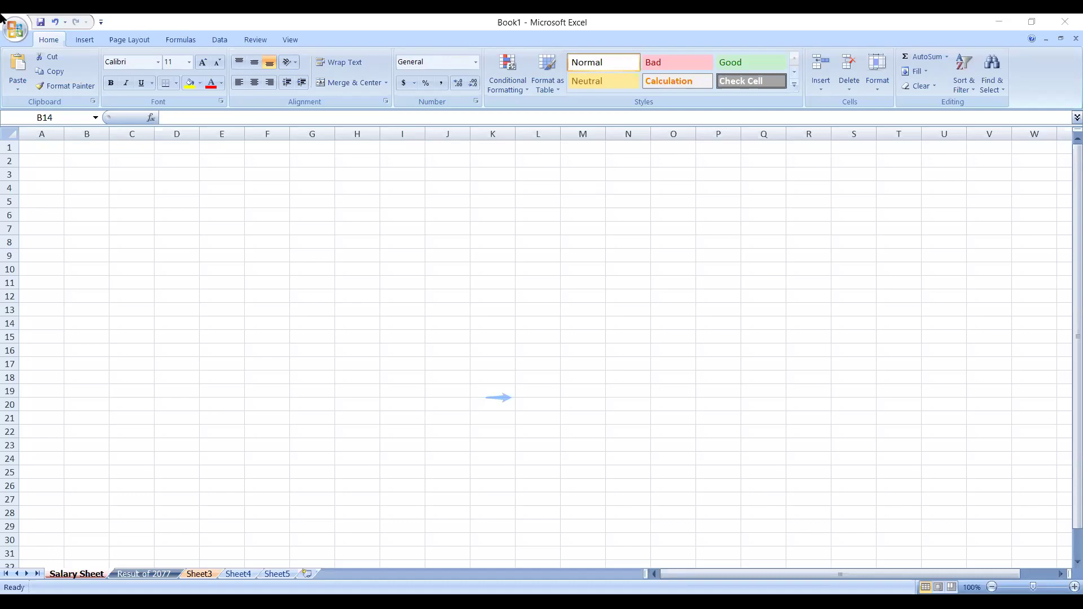
left_click(55, 169)
left_click(48, 147)
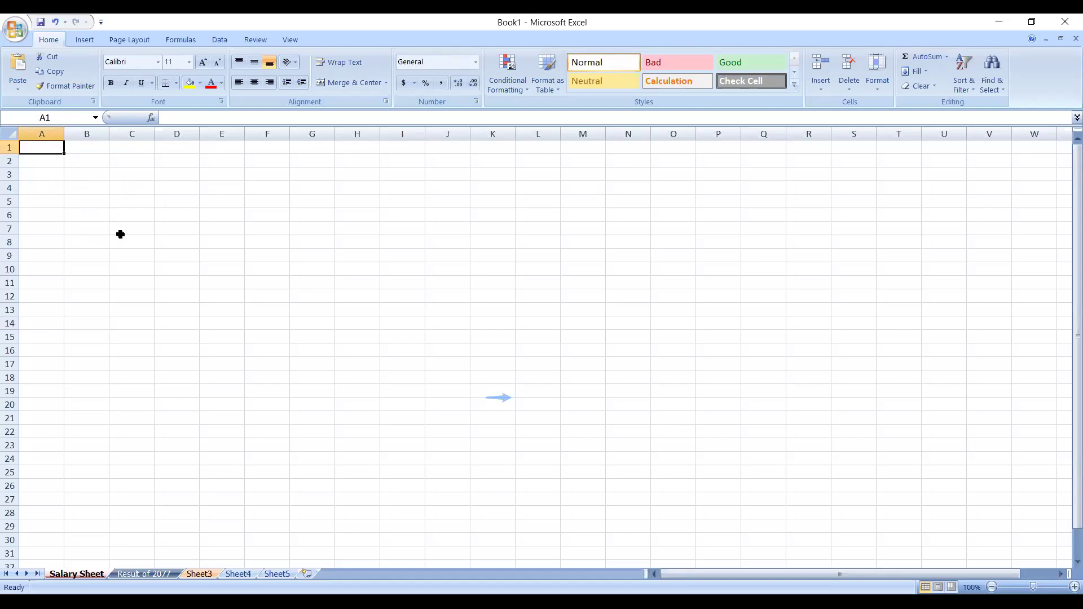
left_click(141, 190)
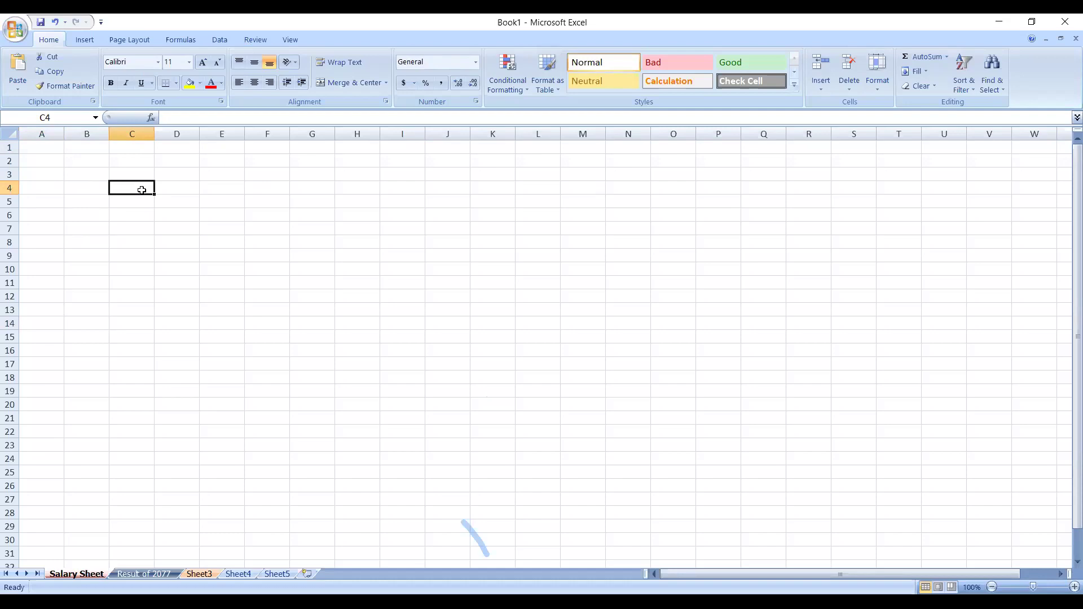
left_click(40, 187)
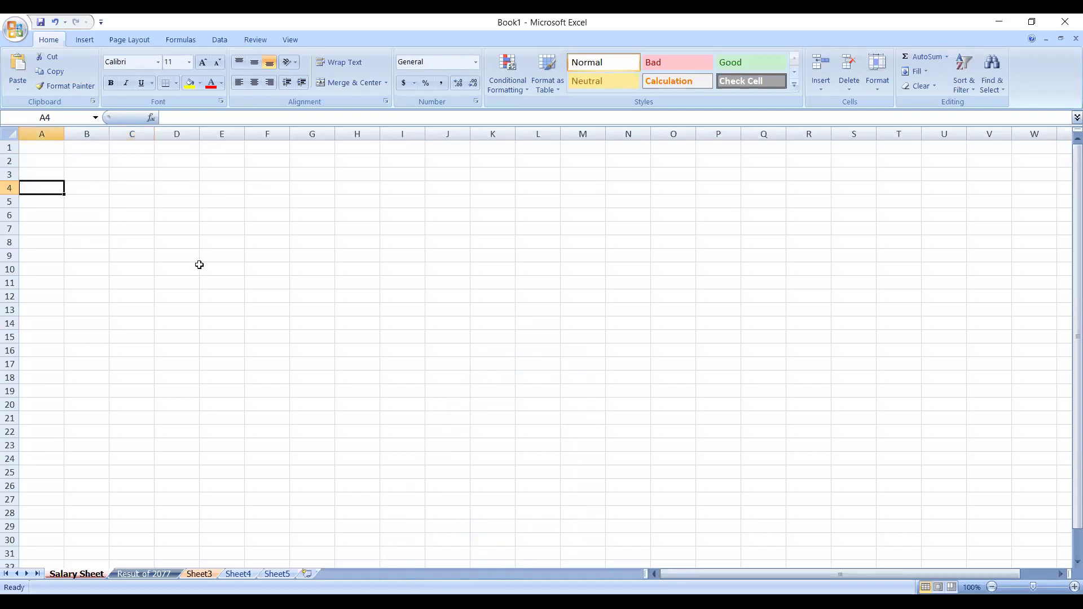
left_click(275, 305)
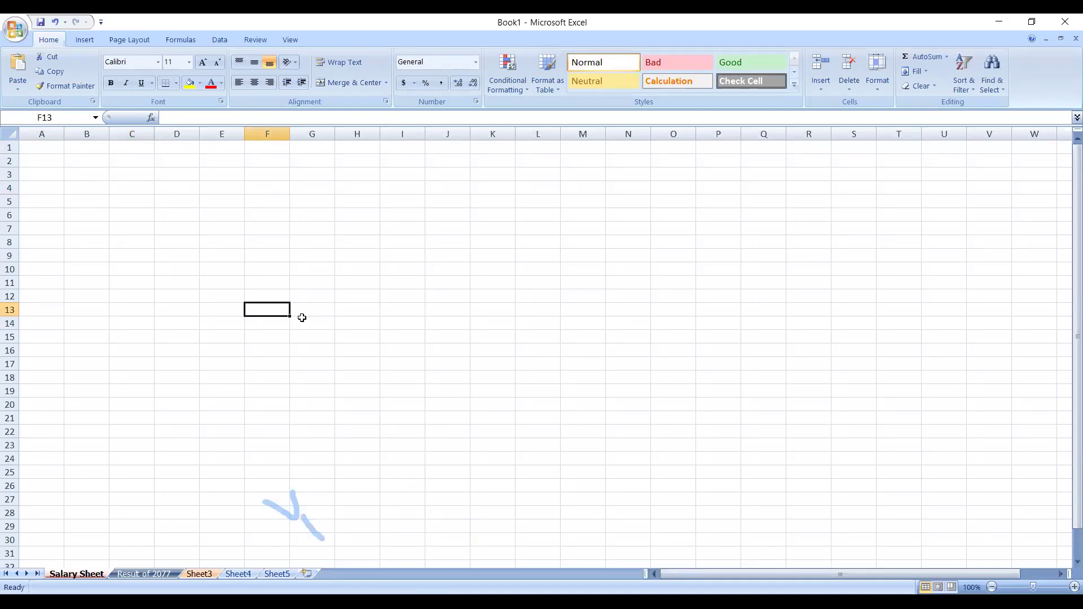
left_click(59, 214)
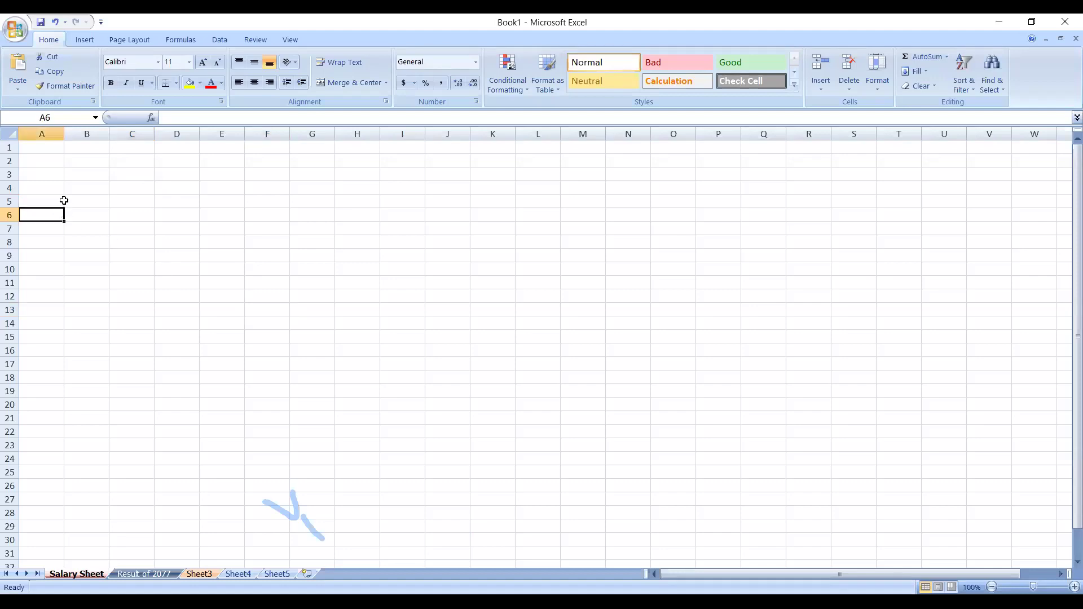
left_click(57, 146)
left_click(181, 230)
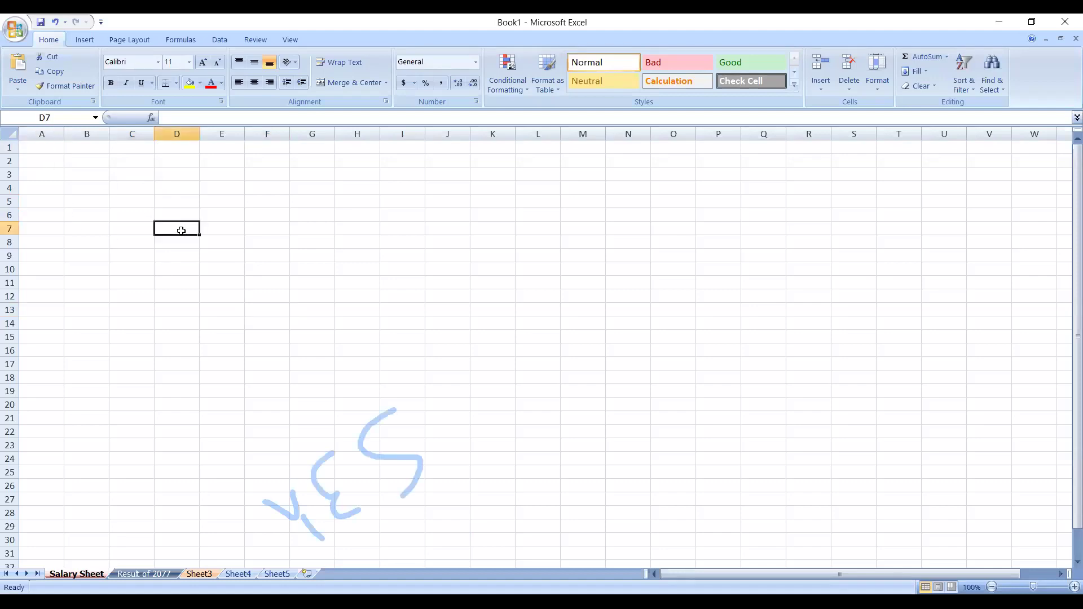
left_click(241, 292)
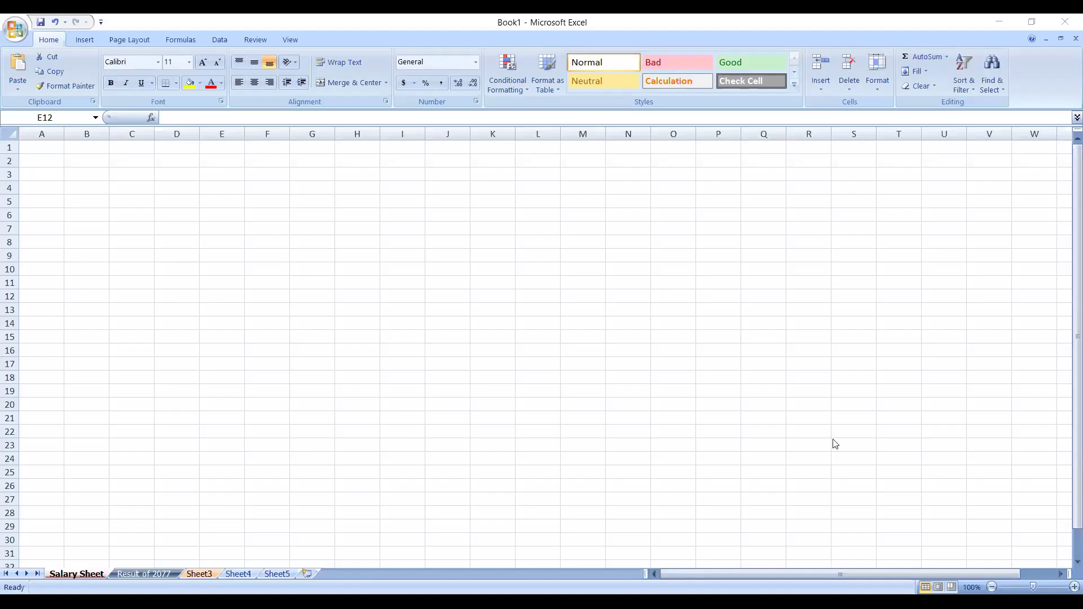
left_click(43, 216)
left_click(149, 227)
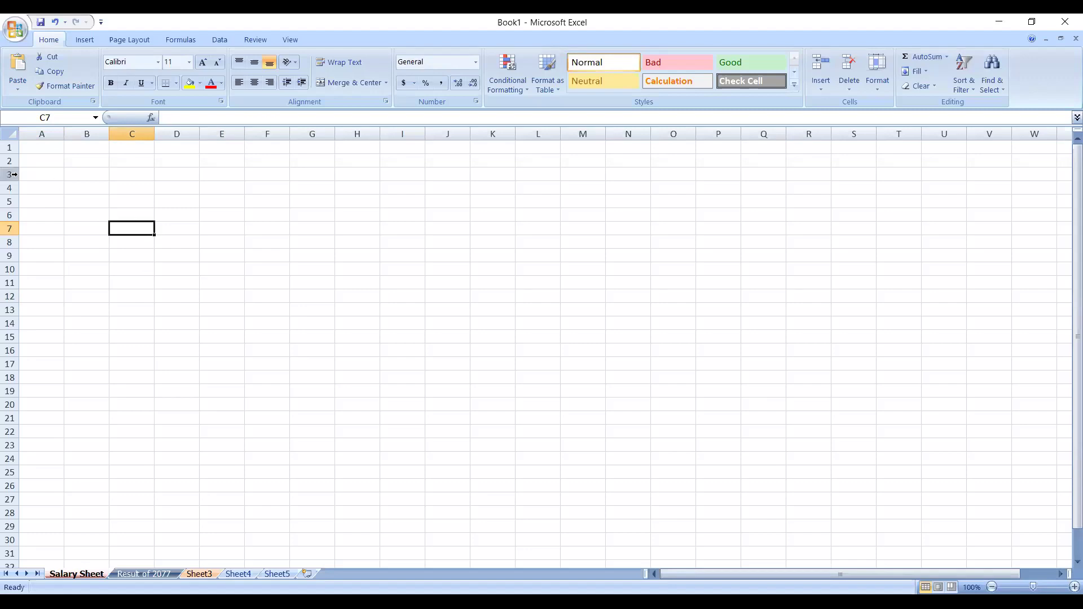
left_click(44, 190)
left_click(178, 238)
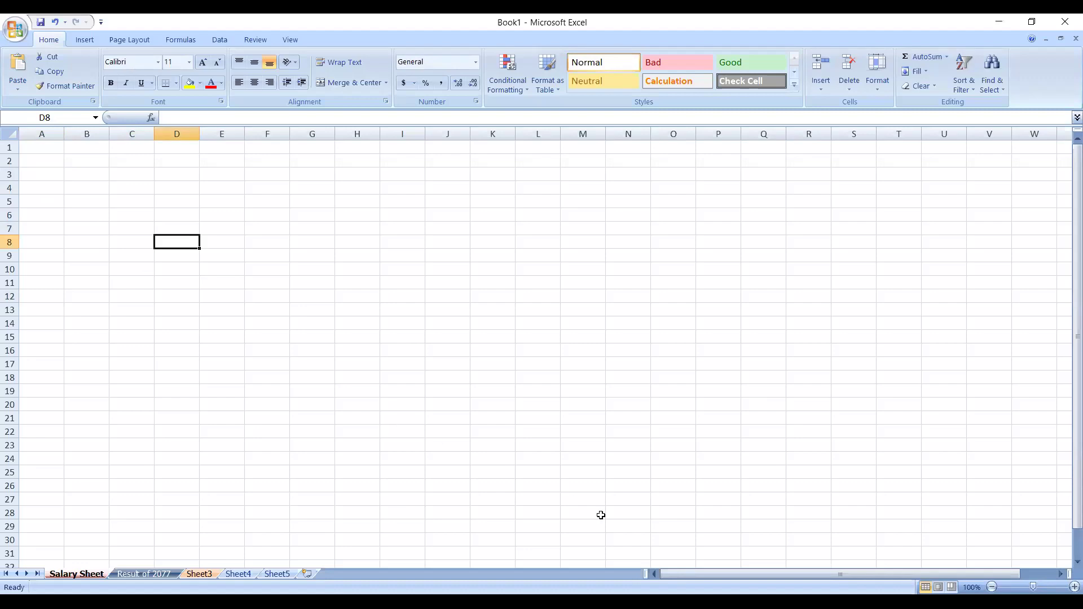
left_click(171, 254)
left_click(80, 238)
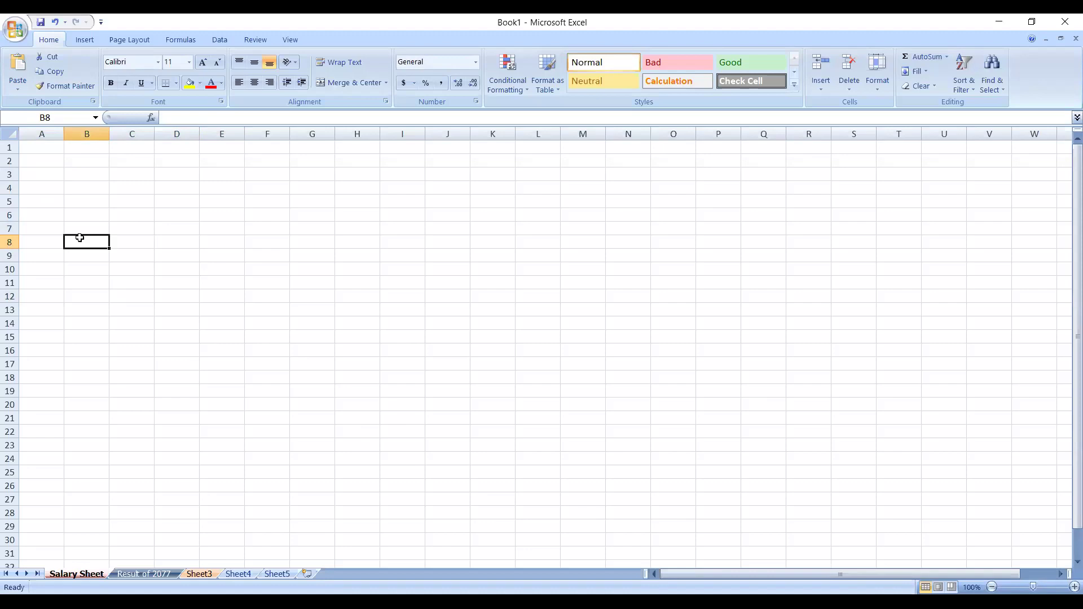
left_click(210, 250)
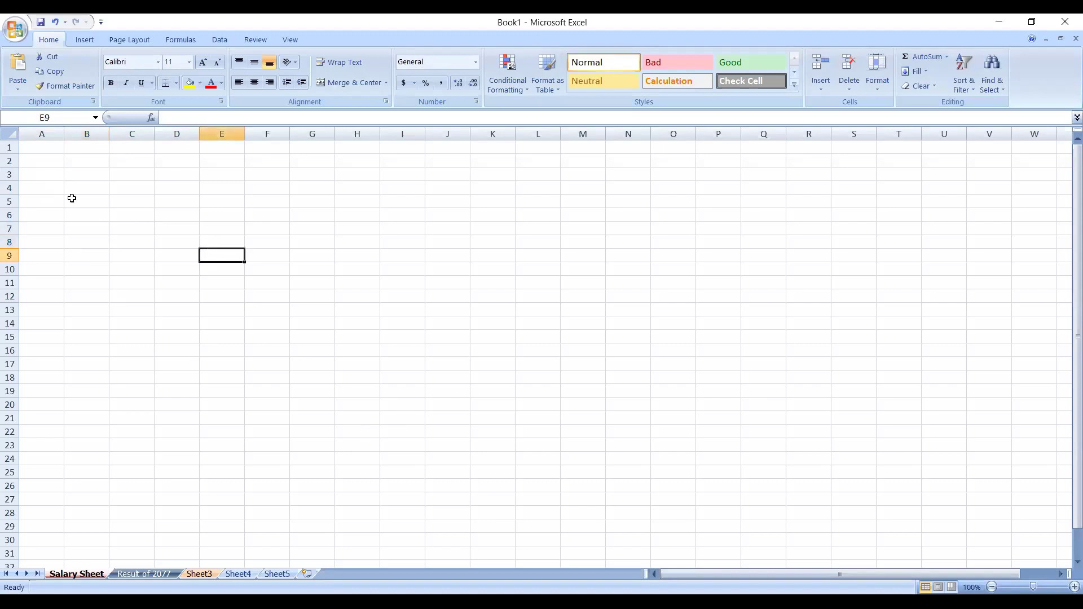
left_click(72, 198)
left_click(32, 232)
left_click(58, 206)
left_click(180, 242)
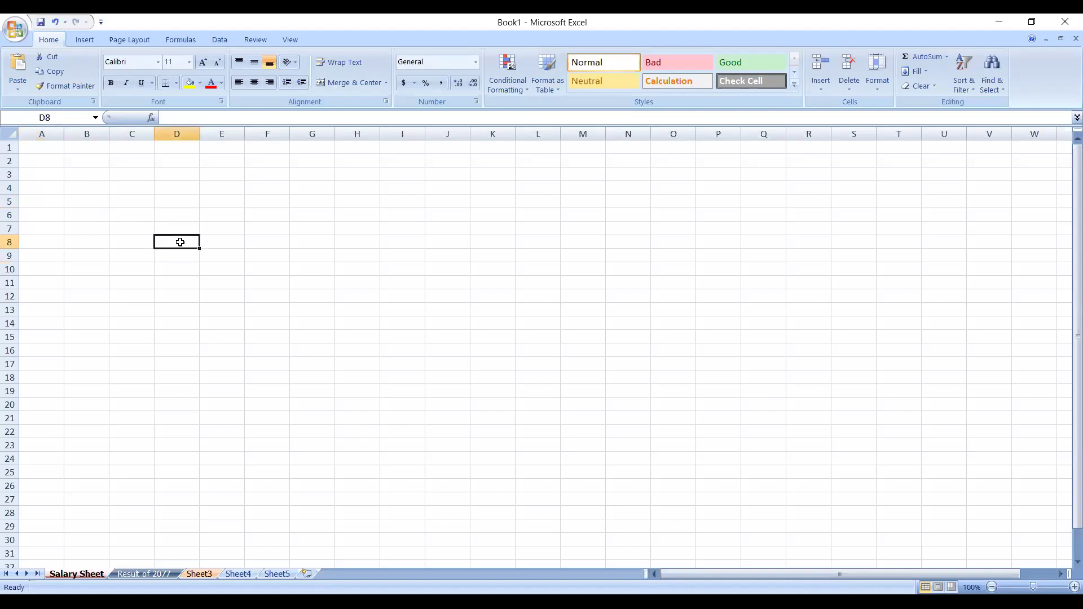
left_click(51, 194)
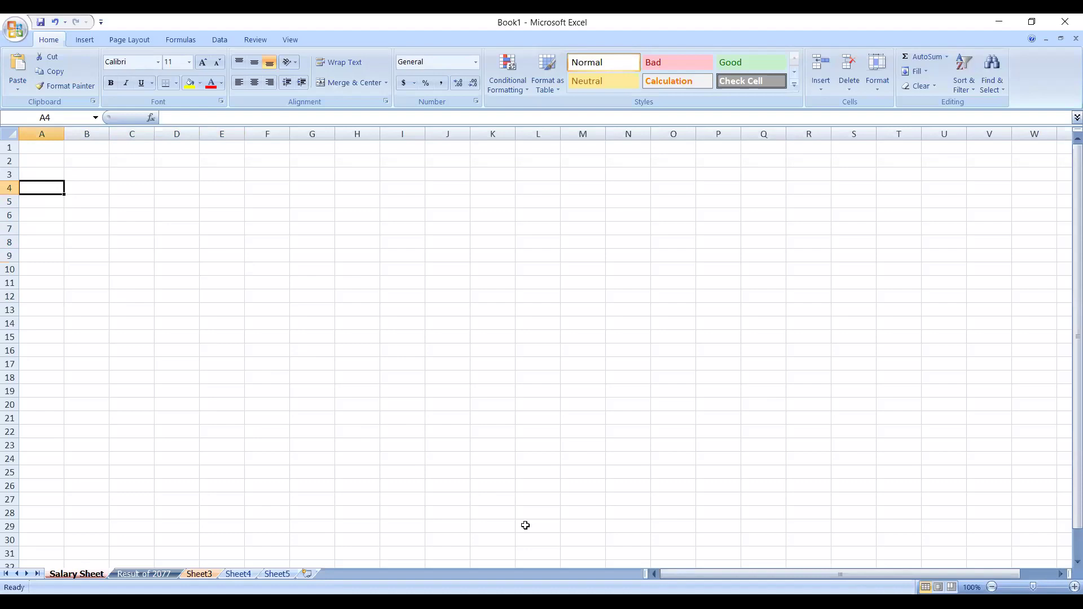
key("alt+Tab")
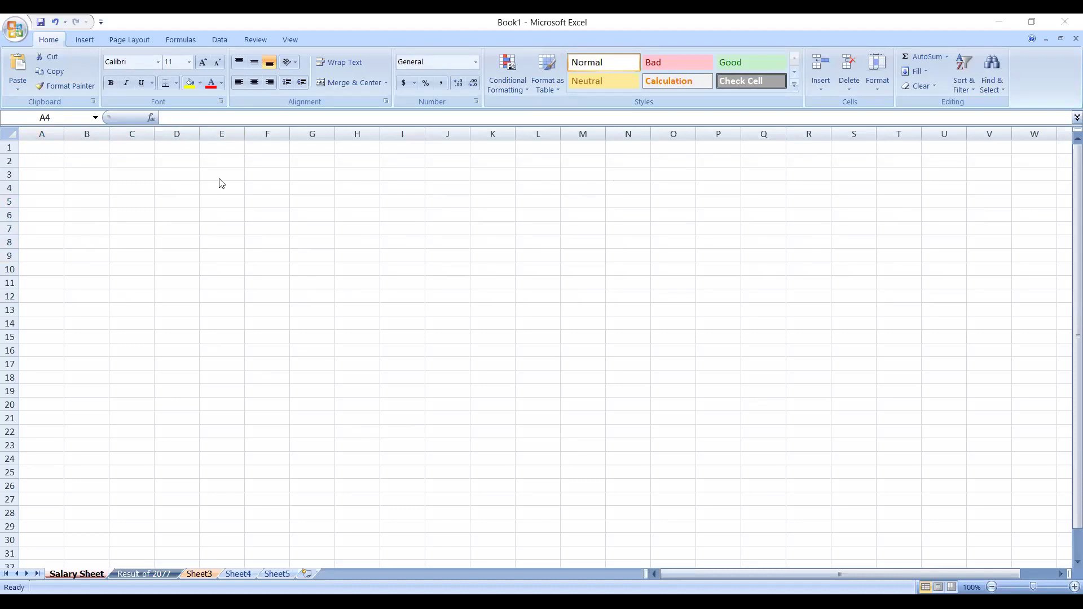
left_click(115, 220)
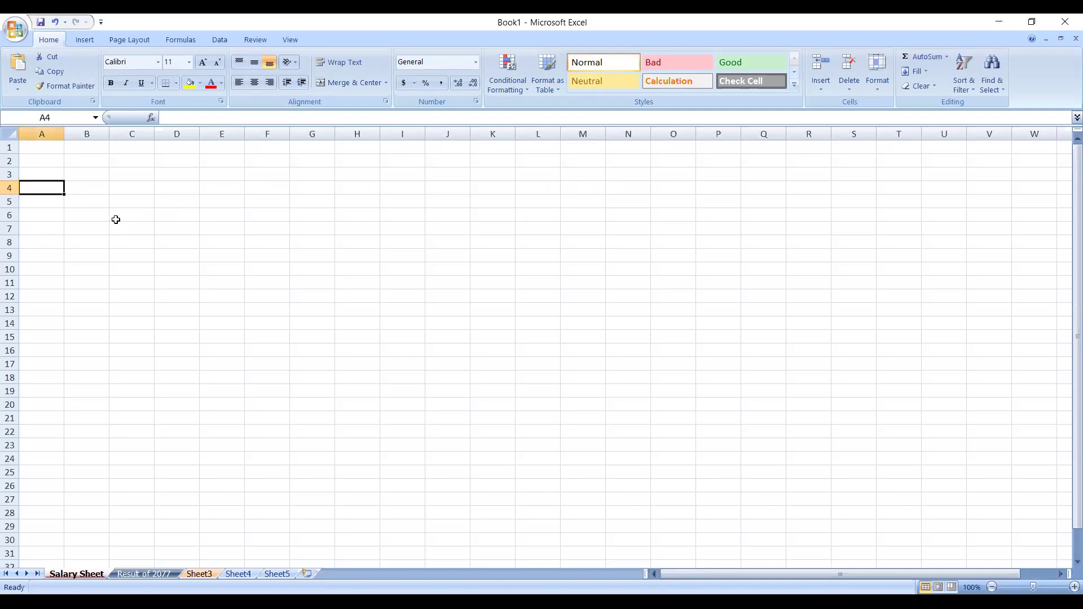
left_click(116, 220)
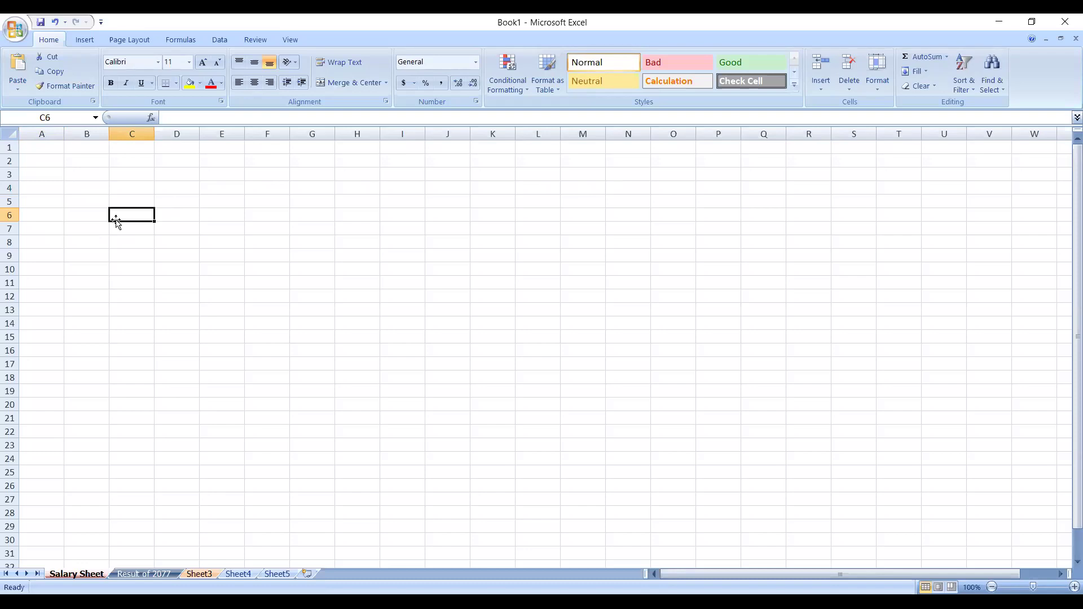
left_click(65, 234)
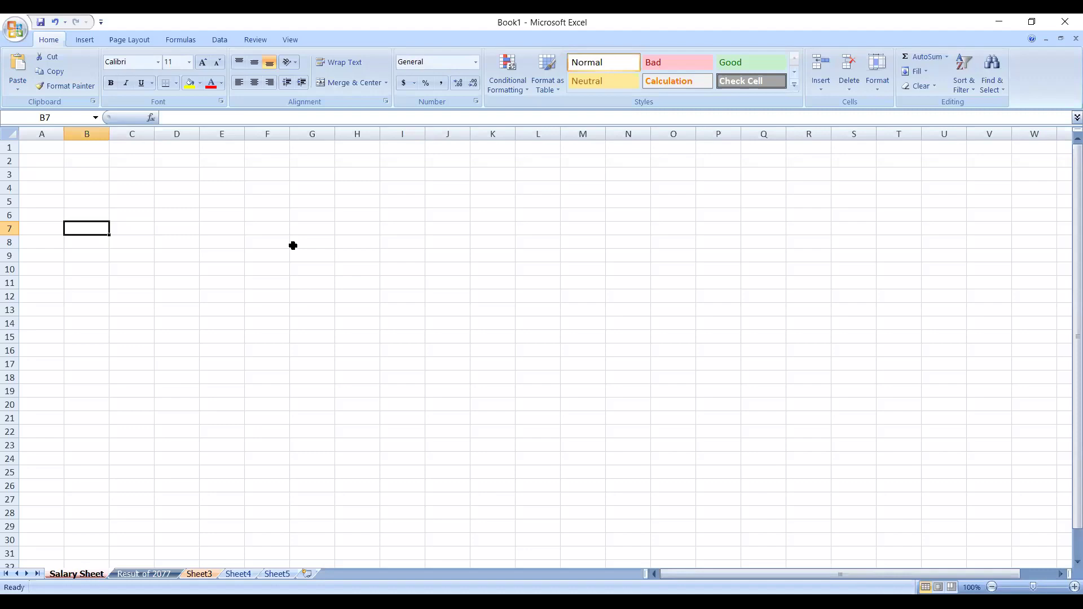
left_click(189, 219)
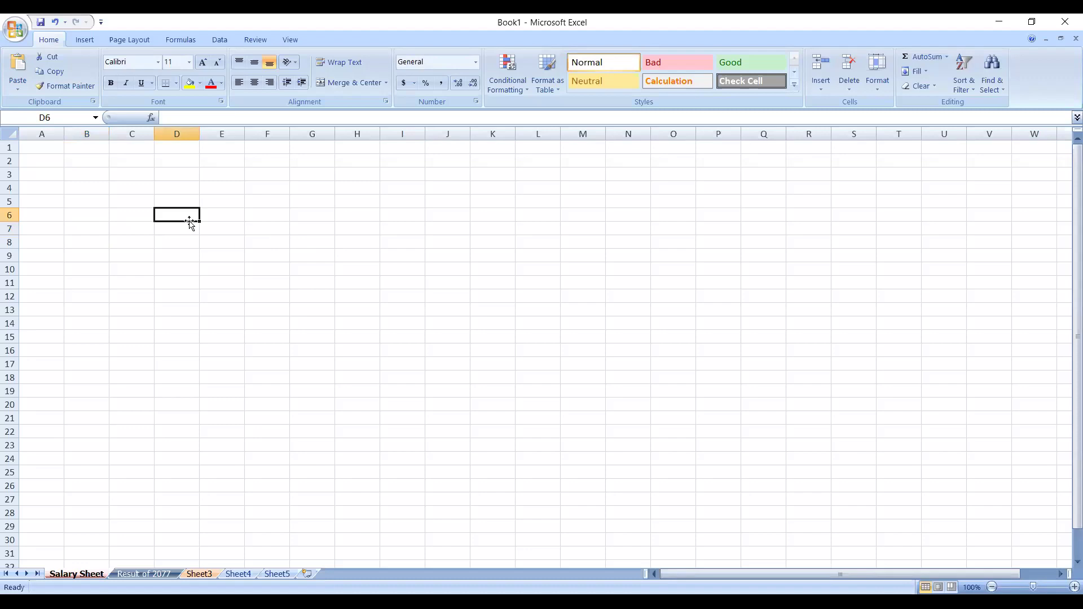
left_click(58, 191)
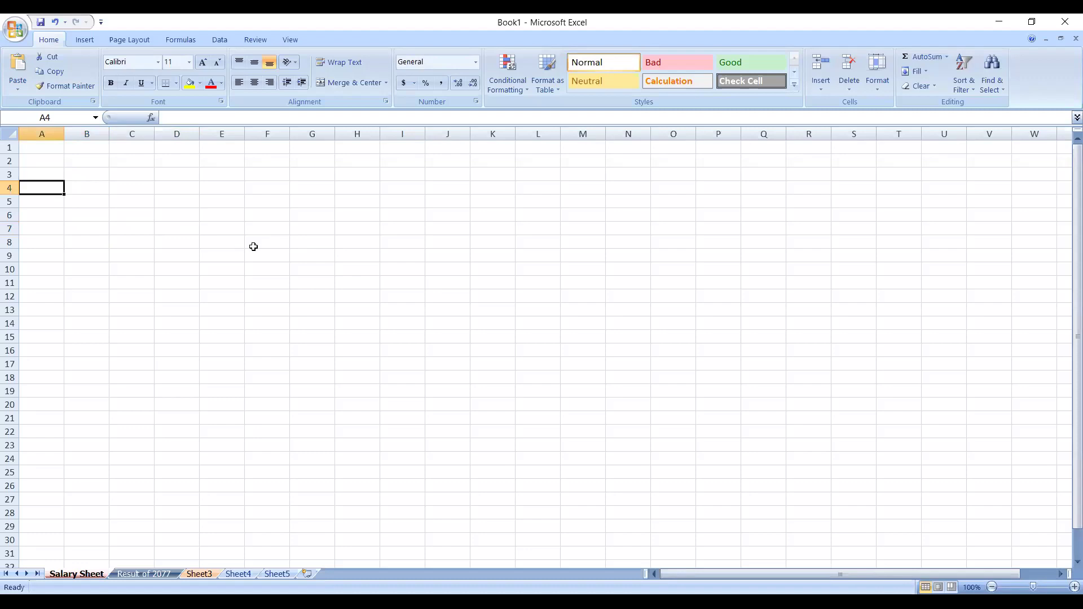
left_click(240, 251)
left_click(102, 214)
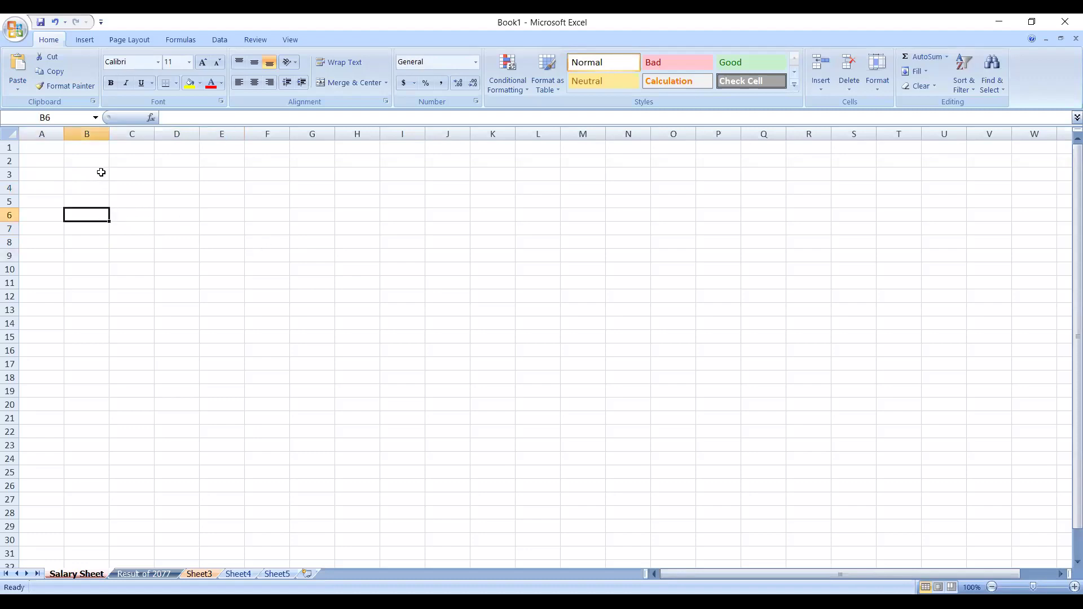
Step: Jump from cell A2 to the last column of its row, and return to column A in row 4
left_click(57, 164)
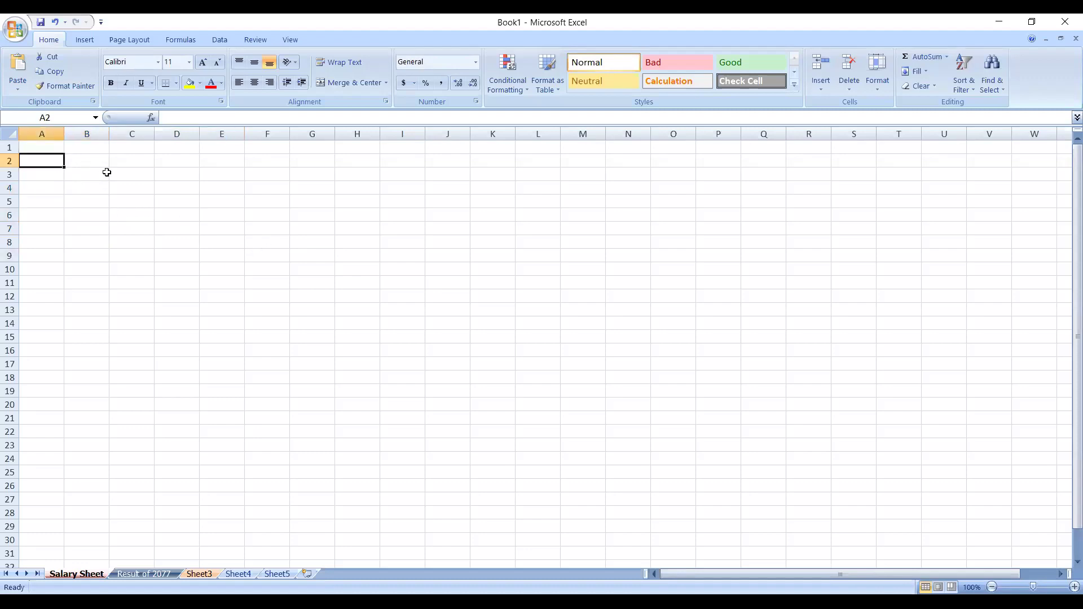
key("ctrl+Right")
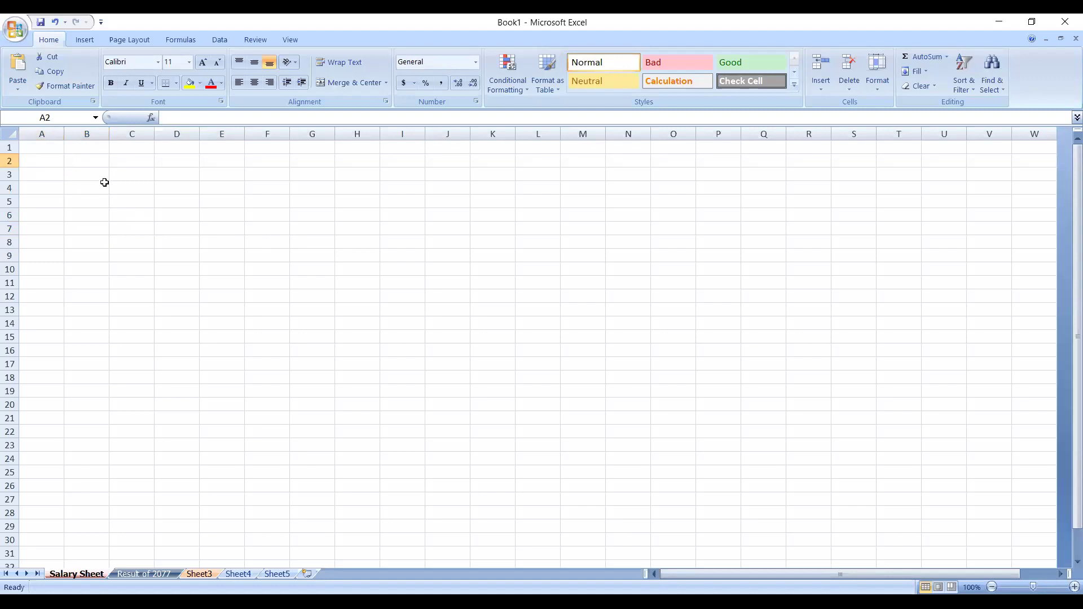
key("alt")
key("alt")
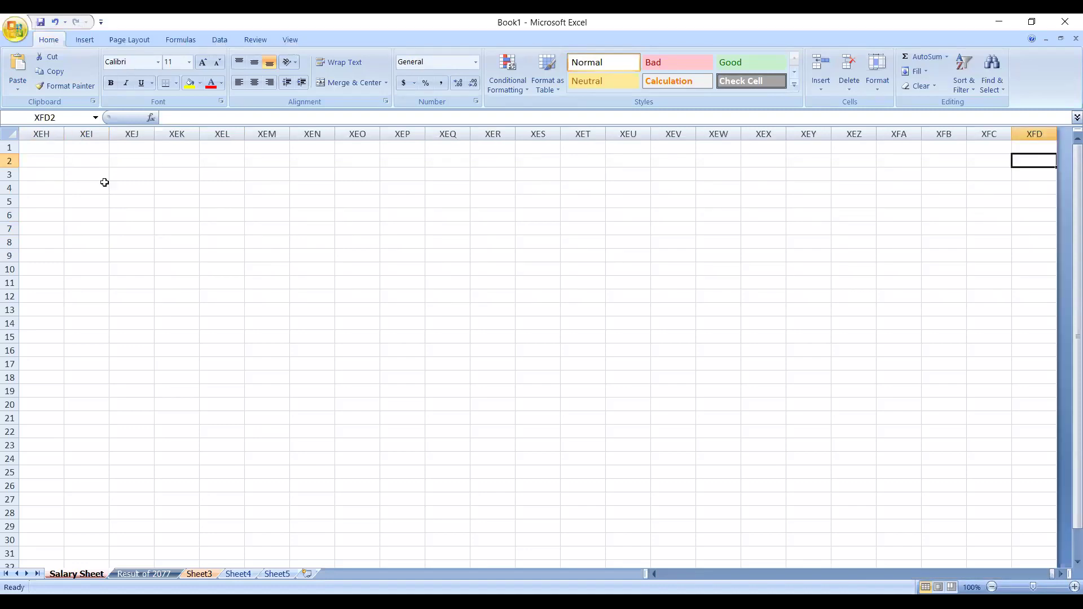
left_click(105, 182)
key("ctrl+Left")
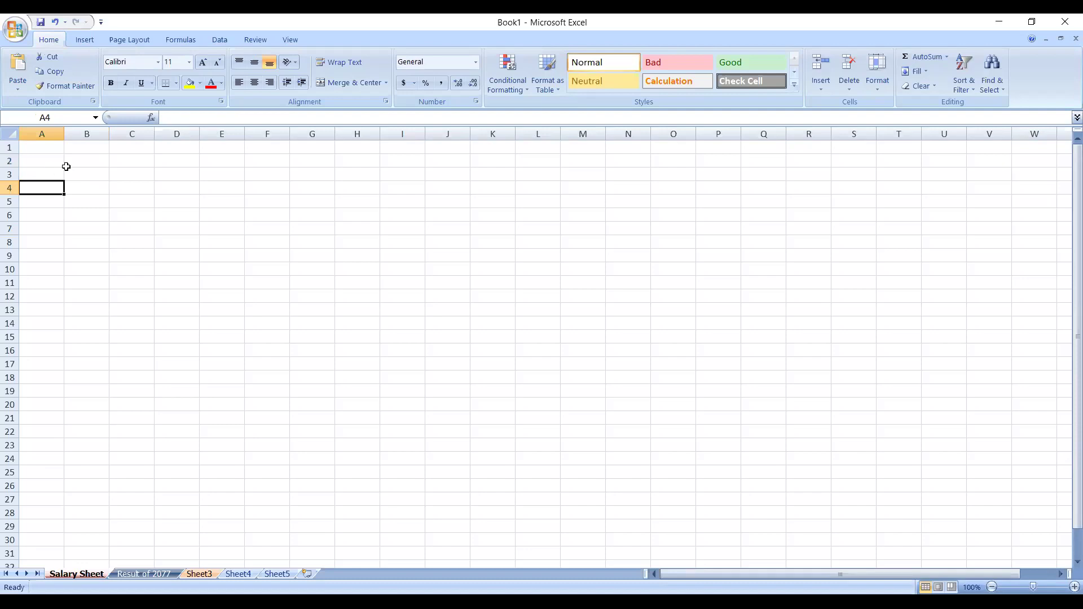
Step: Fill the whole range A2:J21 with the number 5 in a single entry, and clear it
left_click_drag(50, 156, 470, 420)
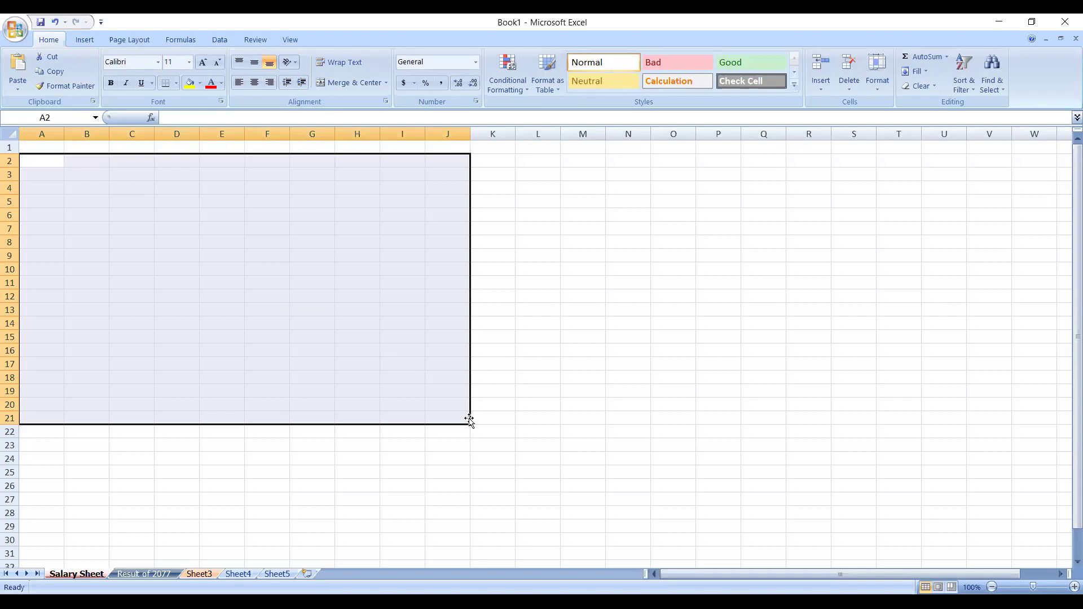
type("5")
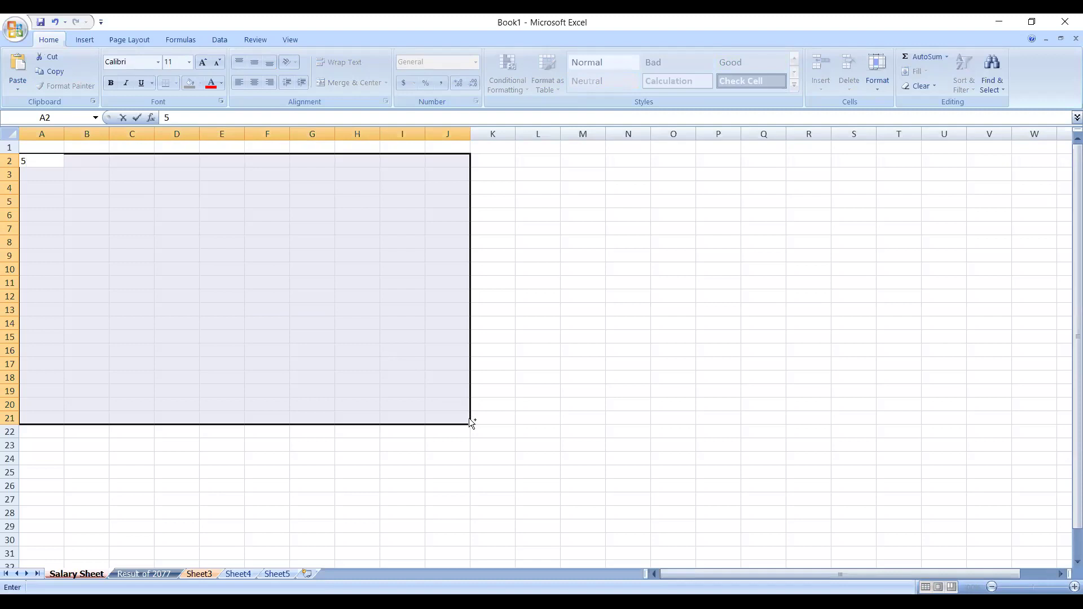
key("ctrl+Return")
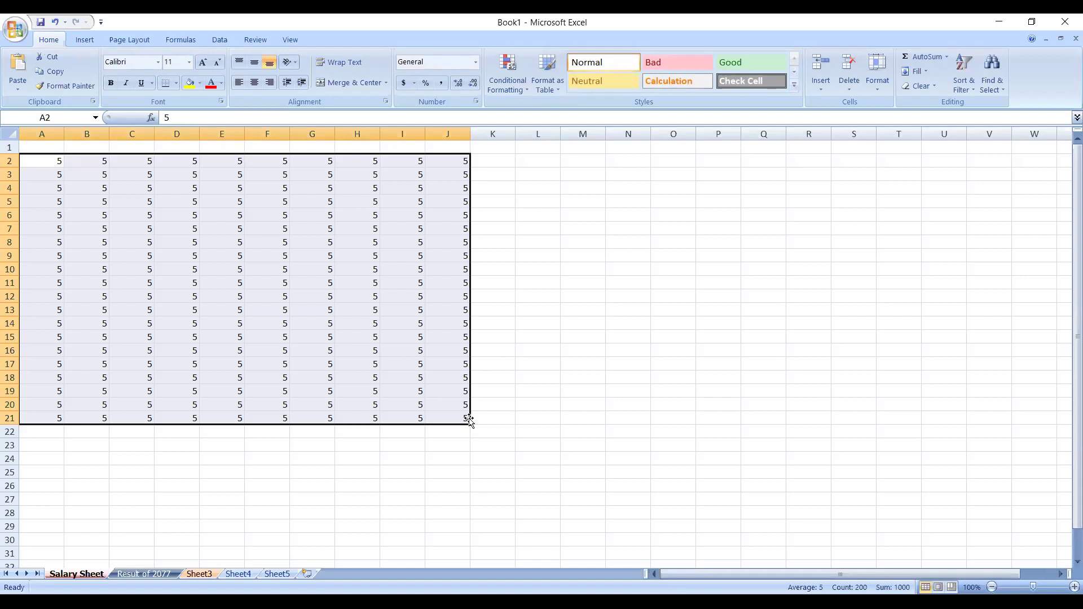
key("Delete")
Step: Fill every cell of the selected range A2:J21 with a sample name at once, and clear the range
type("Ye")
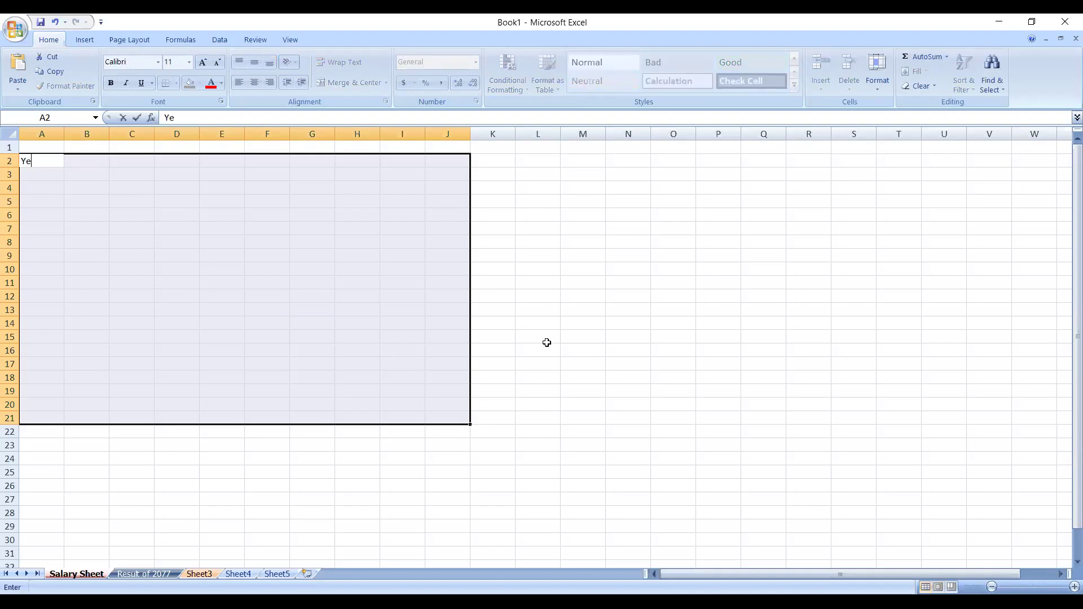
type("swat")
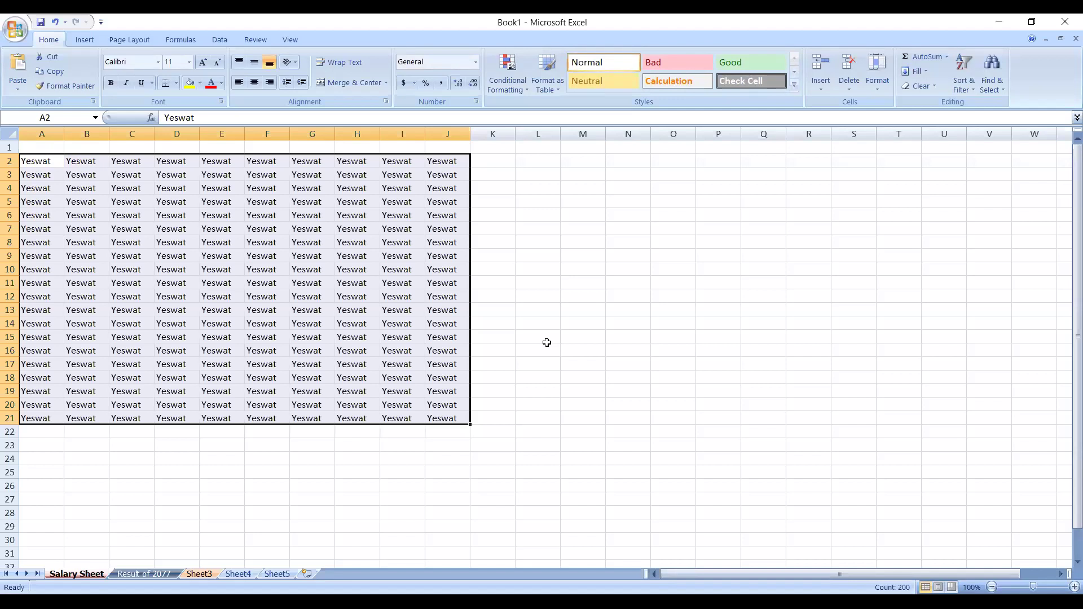
key("Delete")
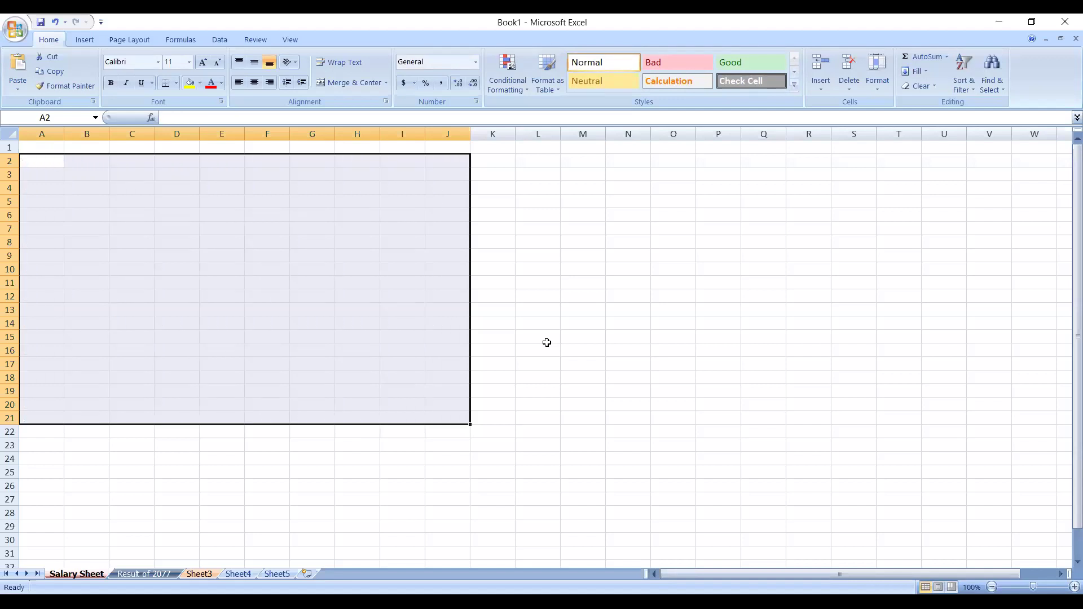
left_click(112, 213)
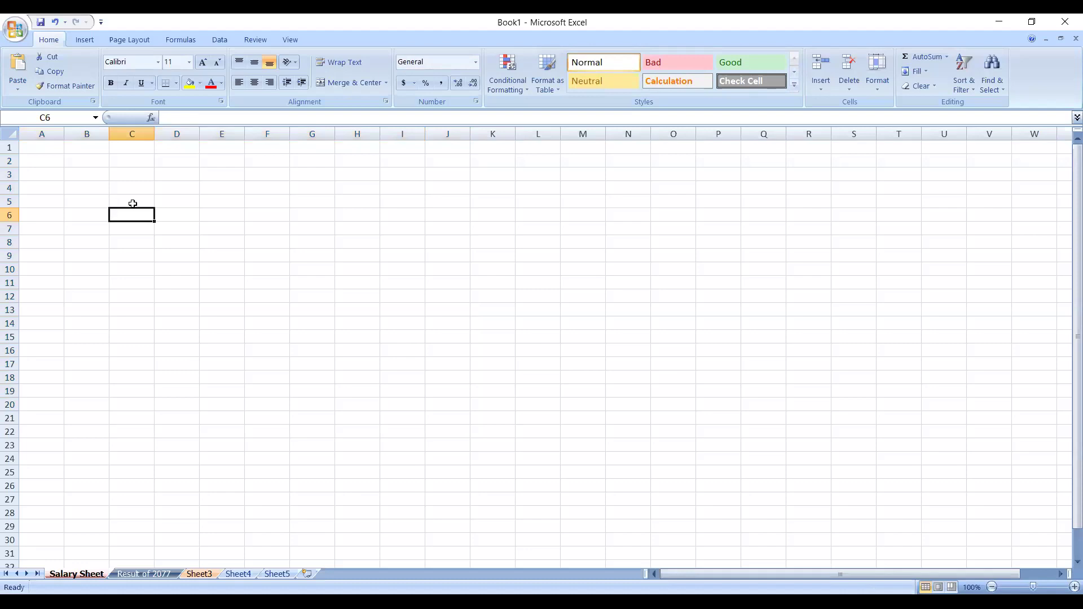
left_click(188, 209)
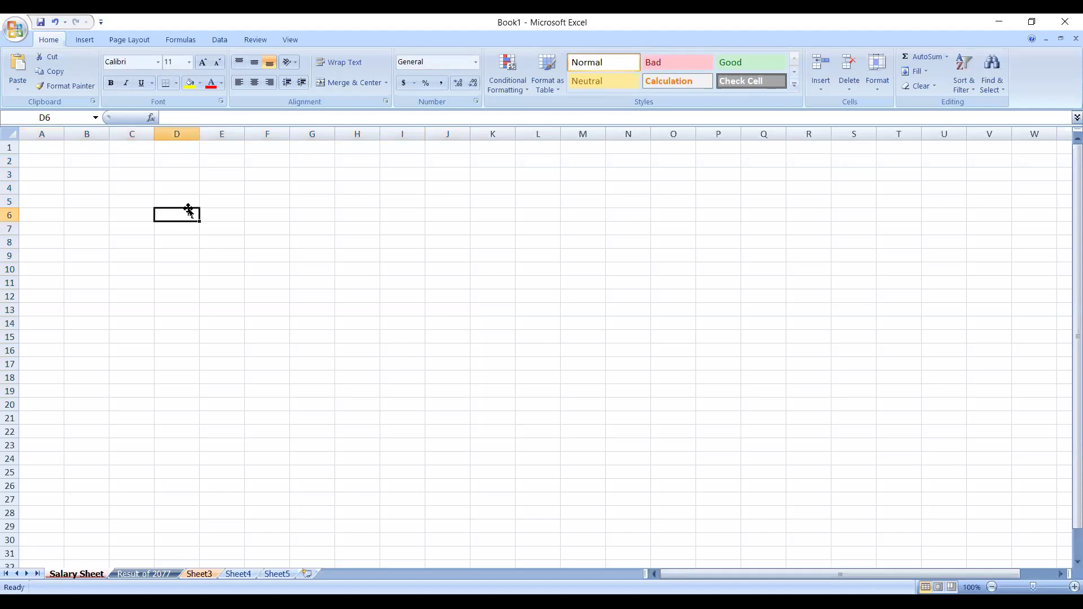
left_click(59, 160)
left_click(141, 191)
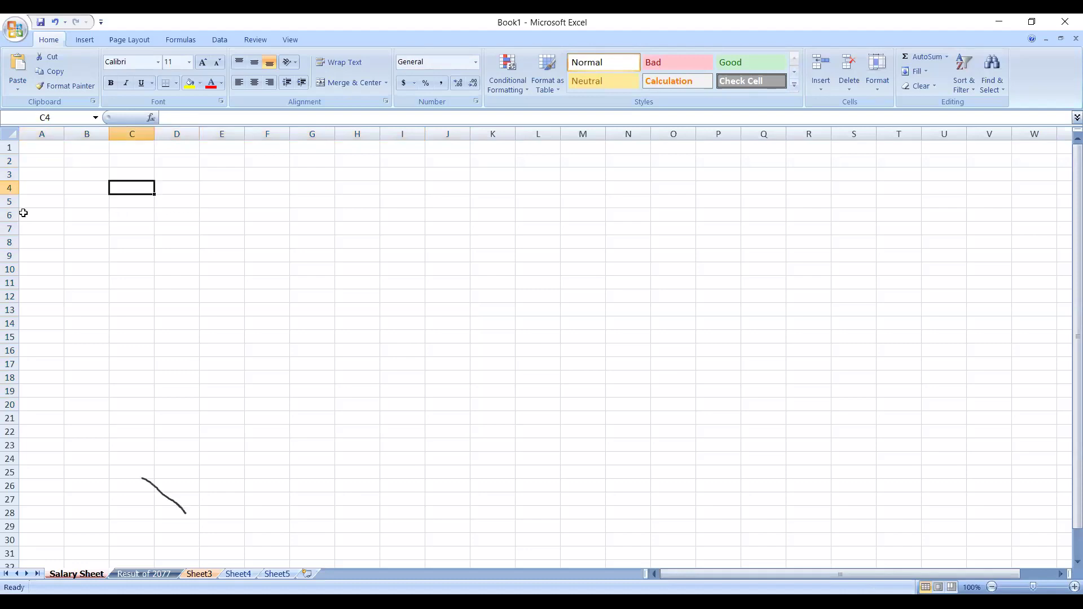
Step: Enter the heading "Mathematical Function" in cell A1
left_click(44, 153)
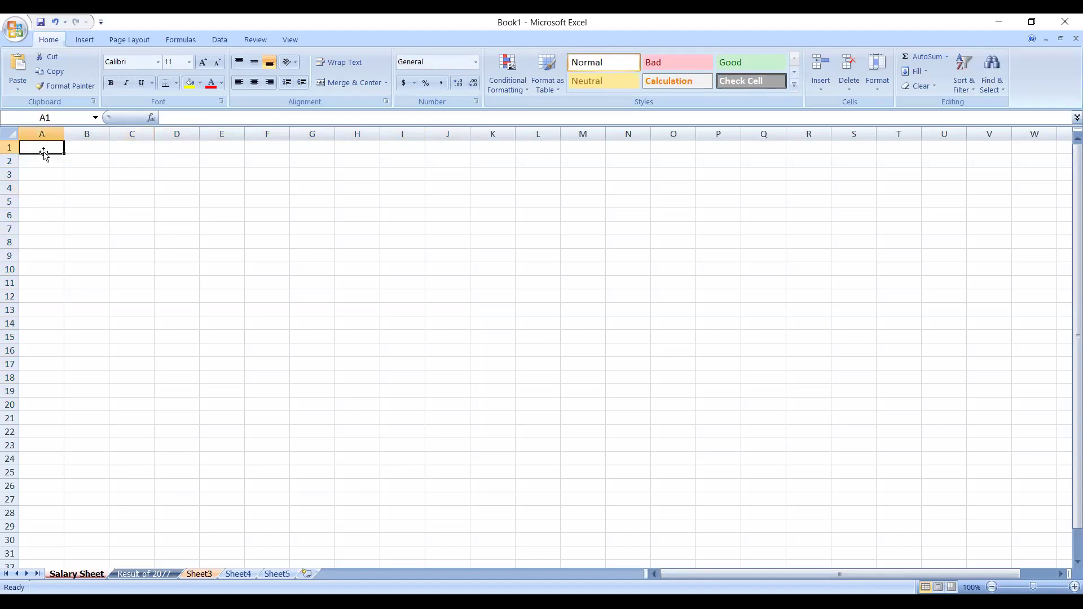
type("M")
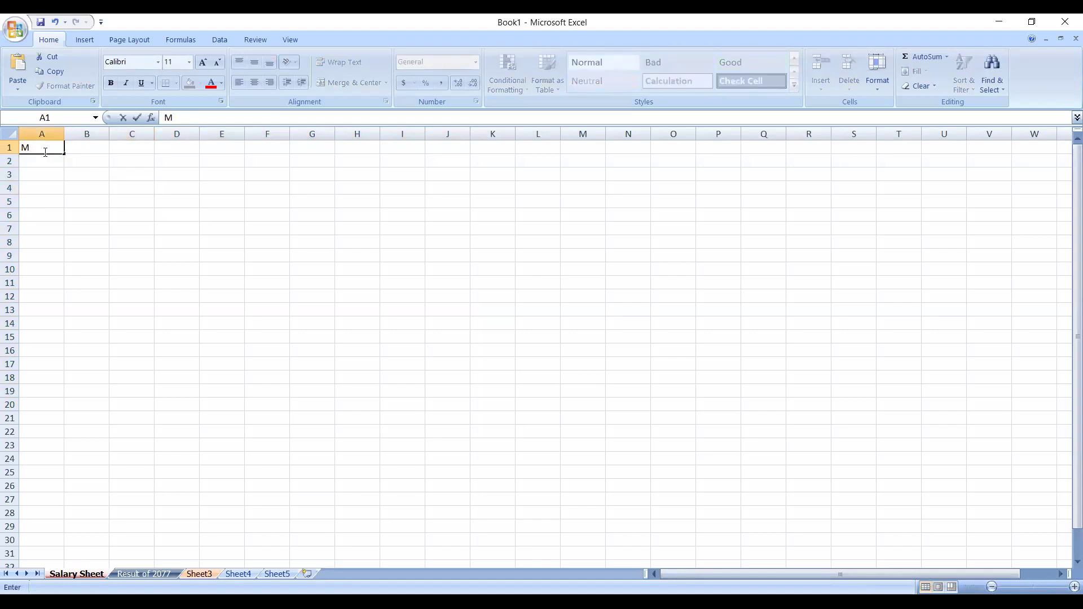
type("athematical Fu")
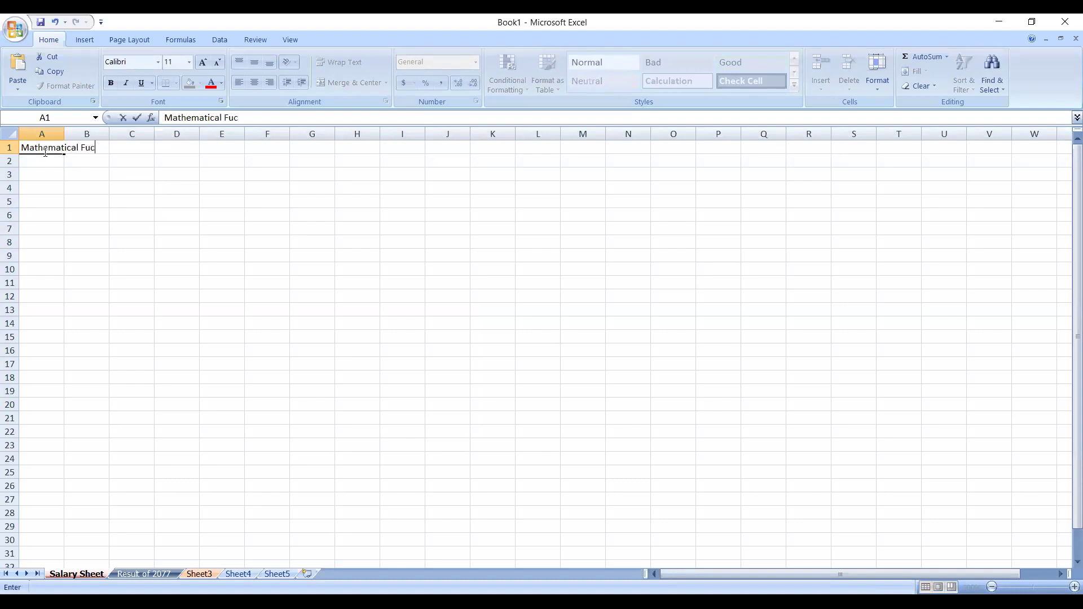
type("nction")
key("Return")
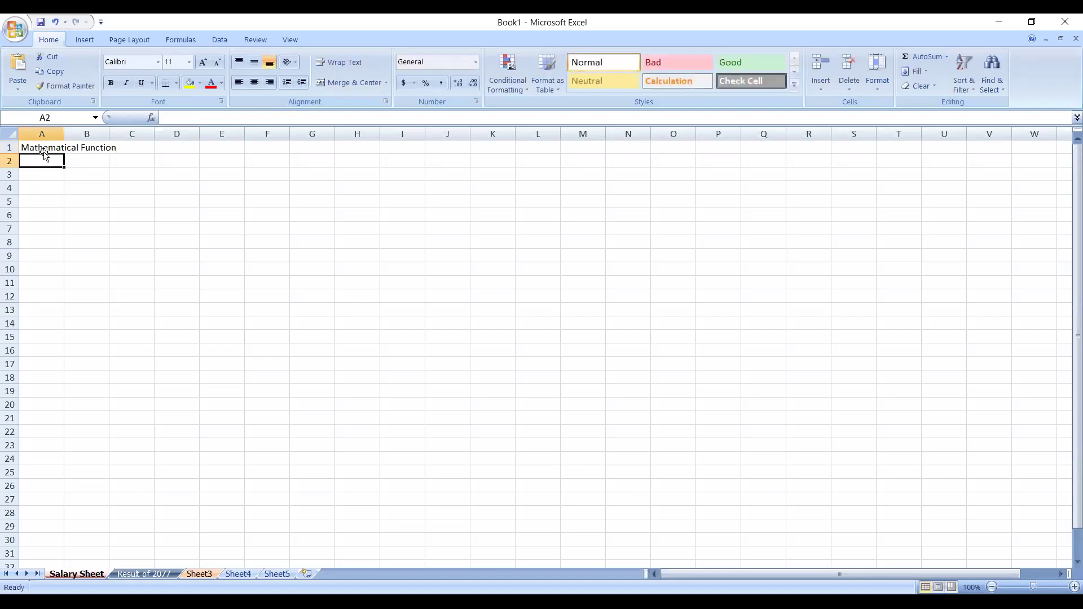
Step: Enter the numbers 50, 45, 64, 78 and 64 down column A in cells A4 to A8
left_click(93, 171)
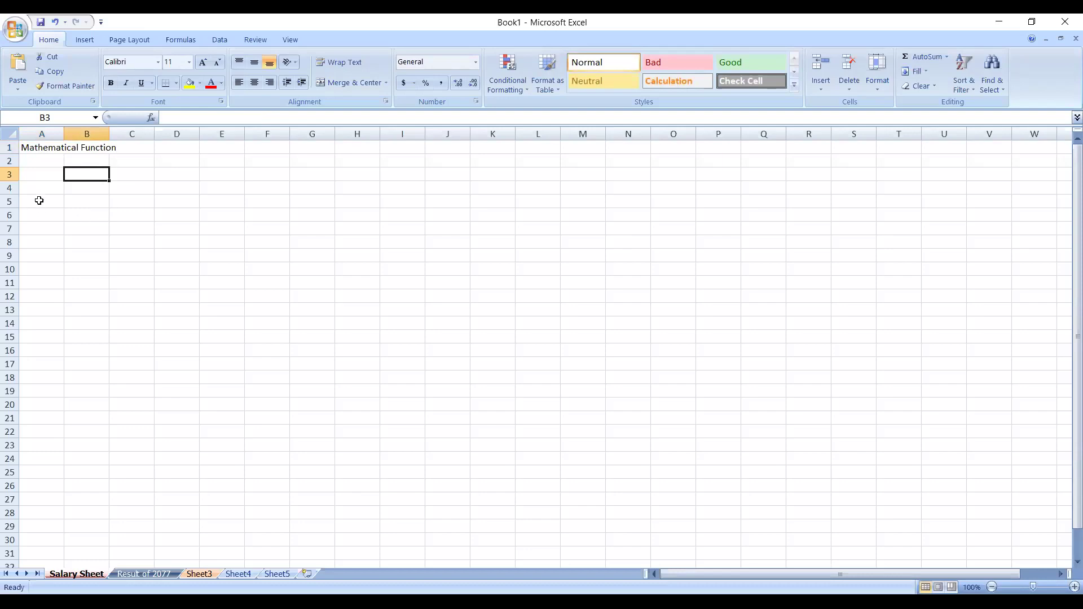
left_click(54, 185)
type("50")
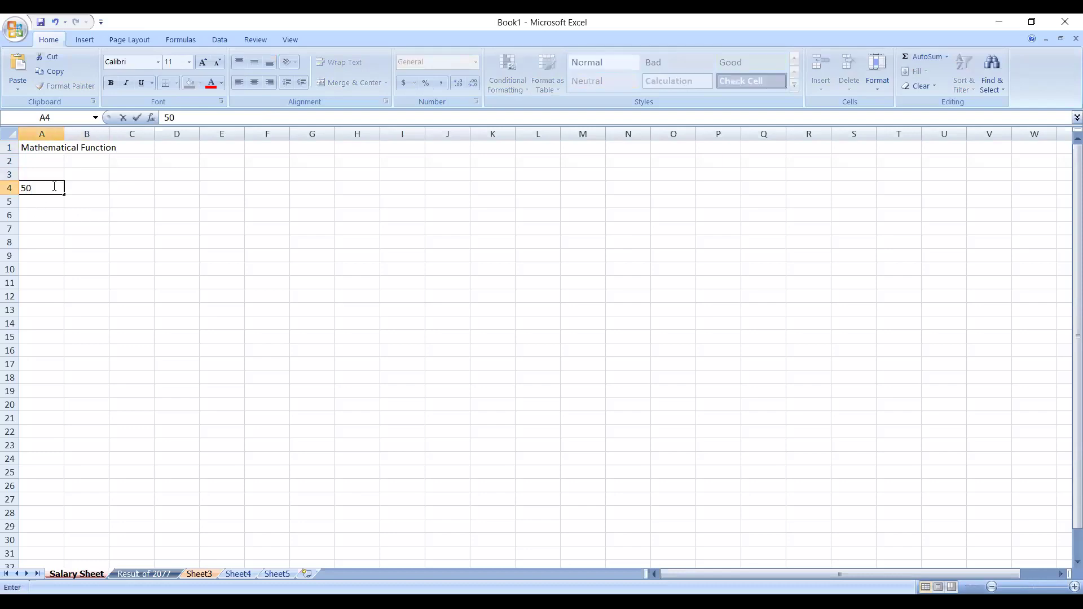
key("Return")
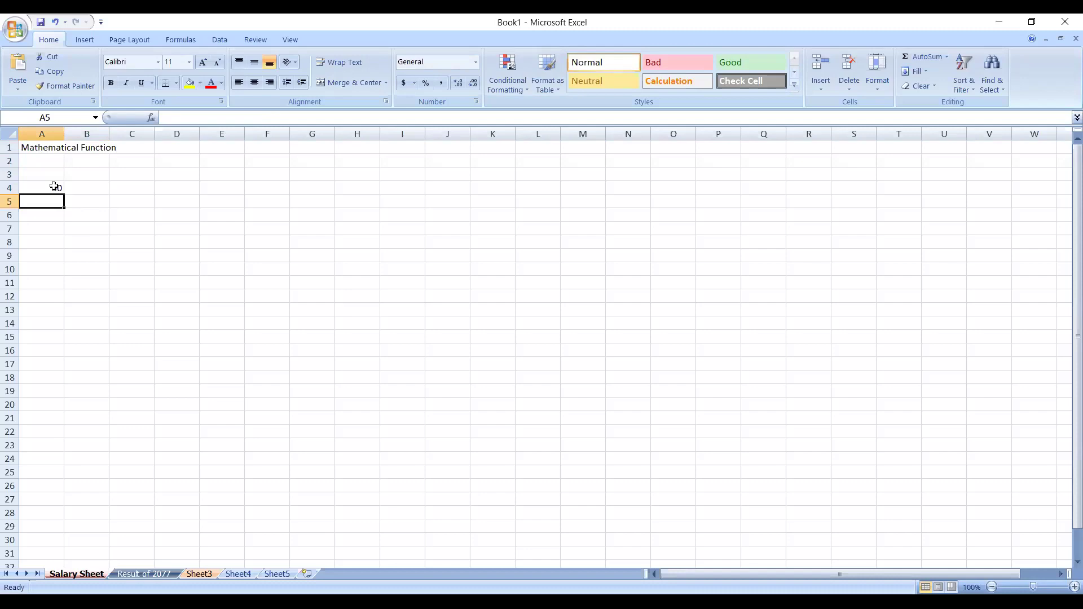
type("45")
key("Return")
type("64")
key("Return")
type("78")
key("Return")
type("64")
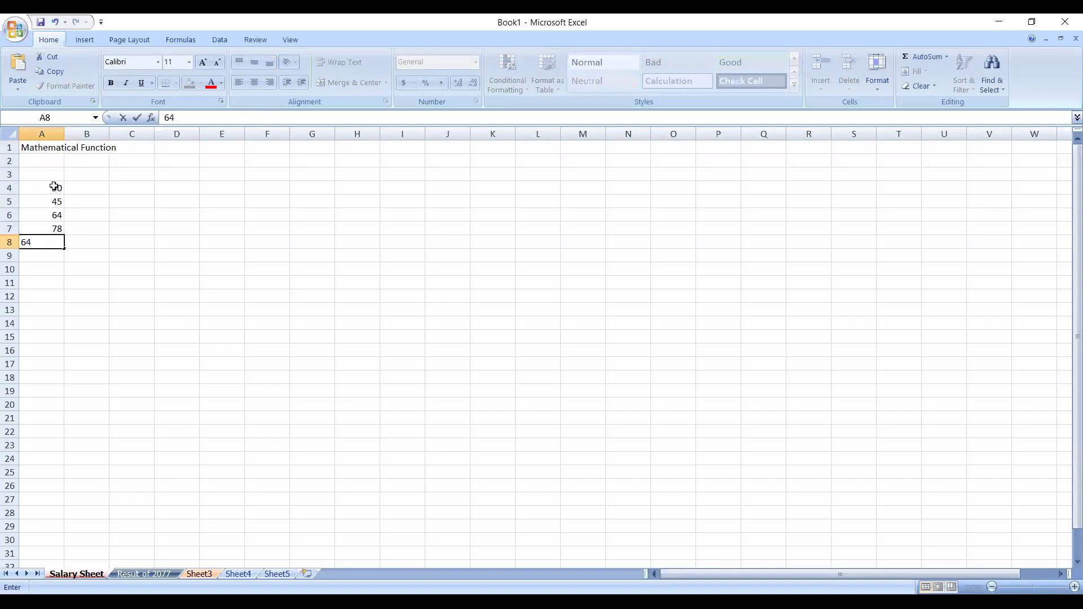
Step: Enter the numbers 45, 34, 98, 65, 54 and 54 down column B in cells B4 to B9
left_click(88, 186)
type("45")
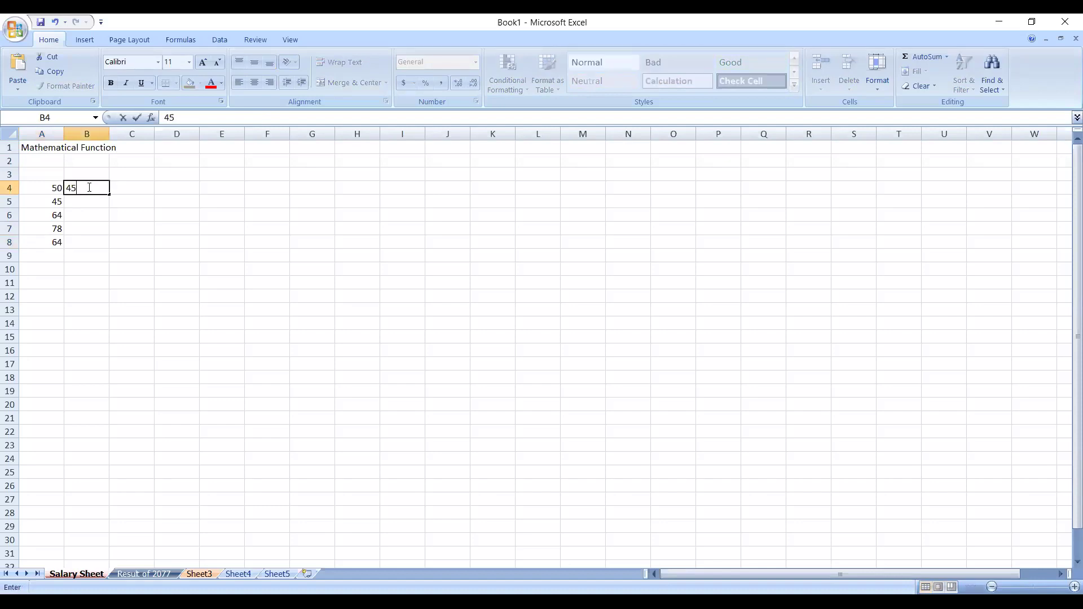
key("Return")
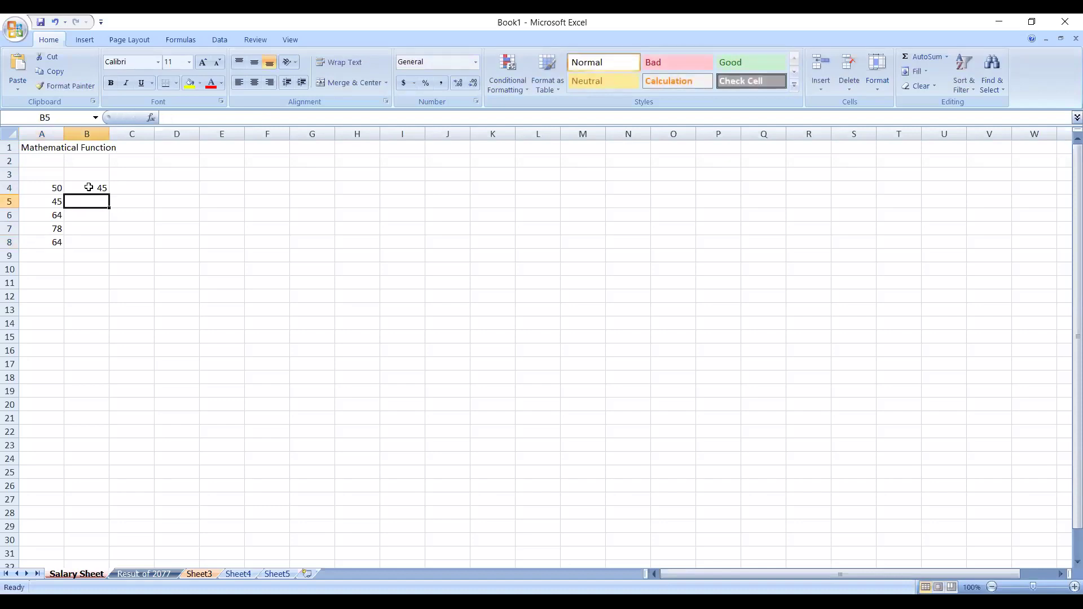
type("34")
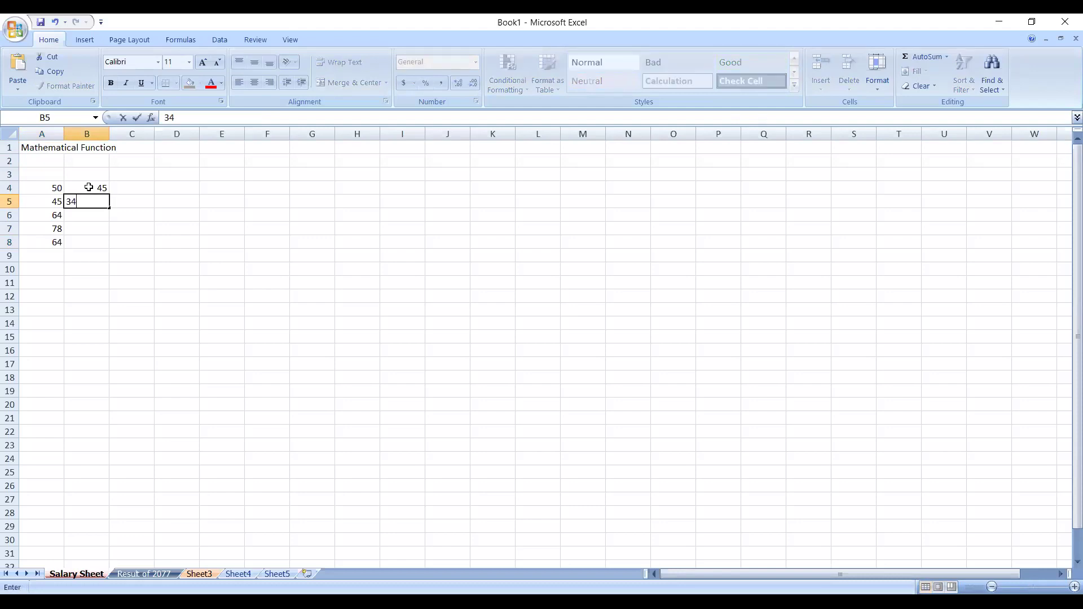
key("Return")
type("98")
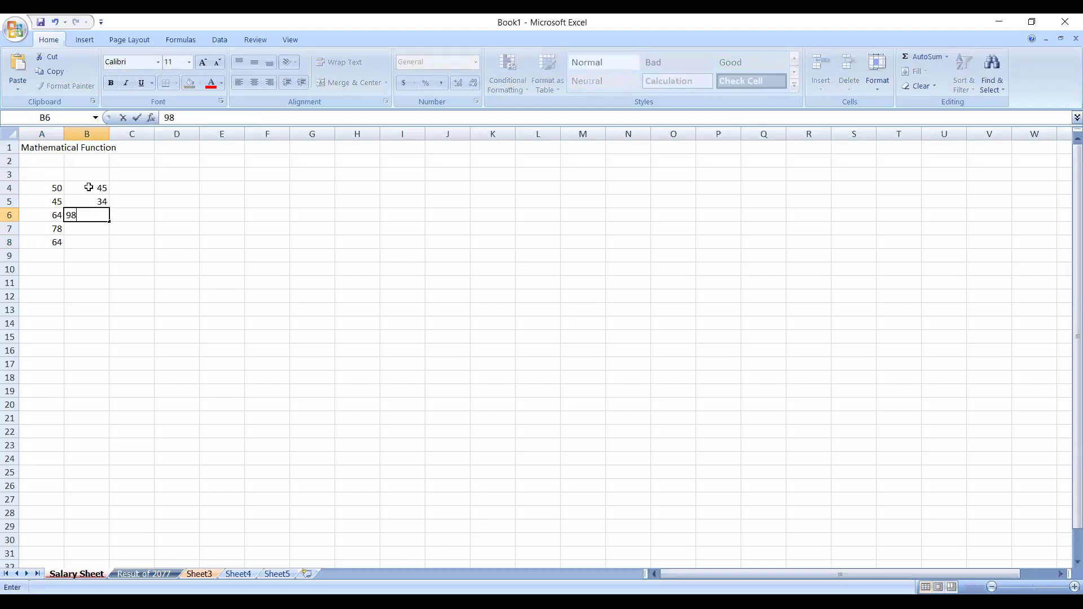
key("Return")
type("65")
key("Return")
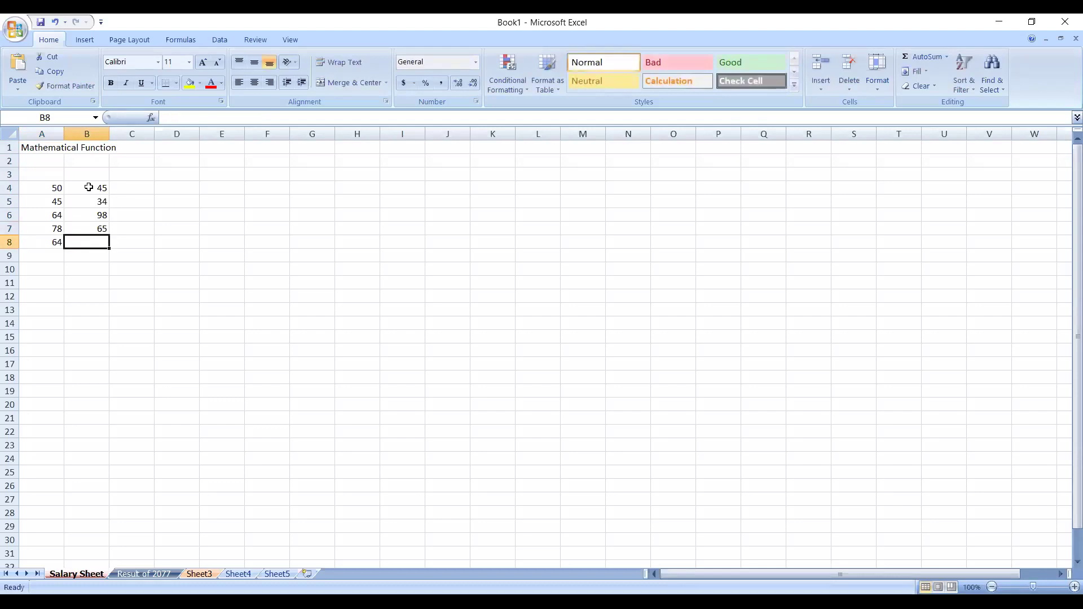
type("54")
key("Return")
type("54")
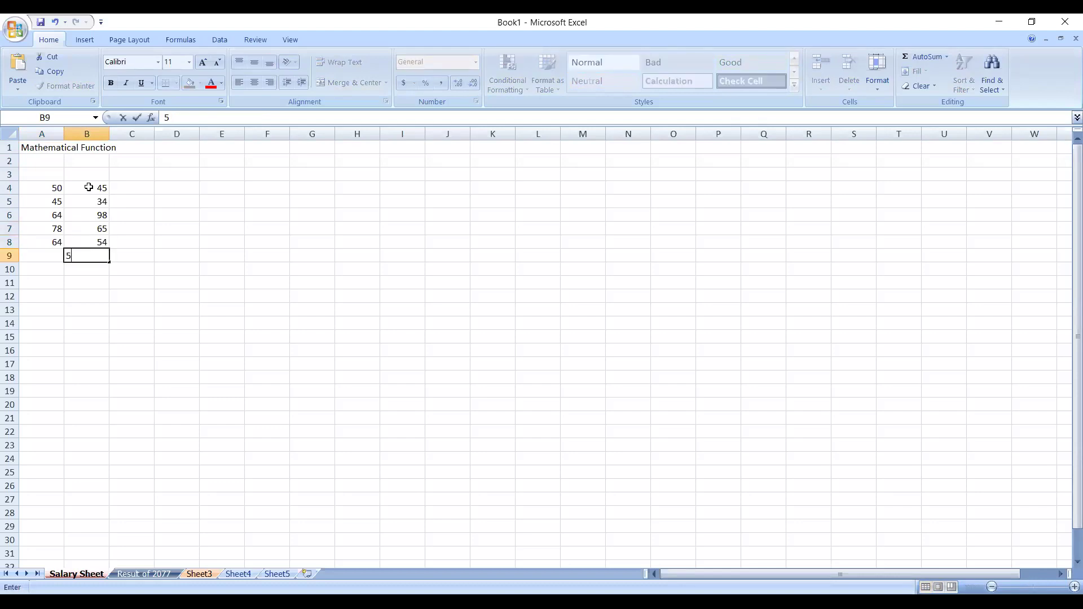
left_click(88, 187)
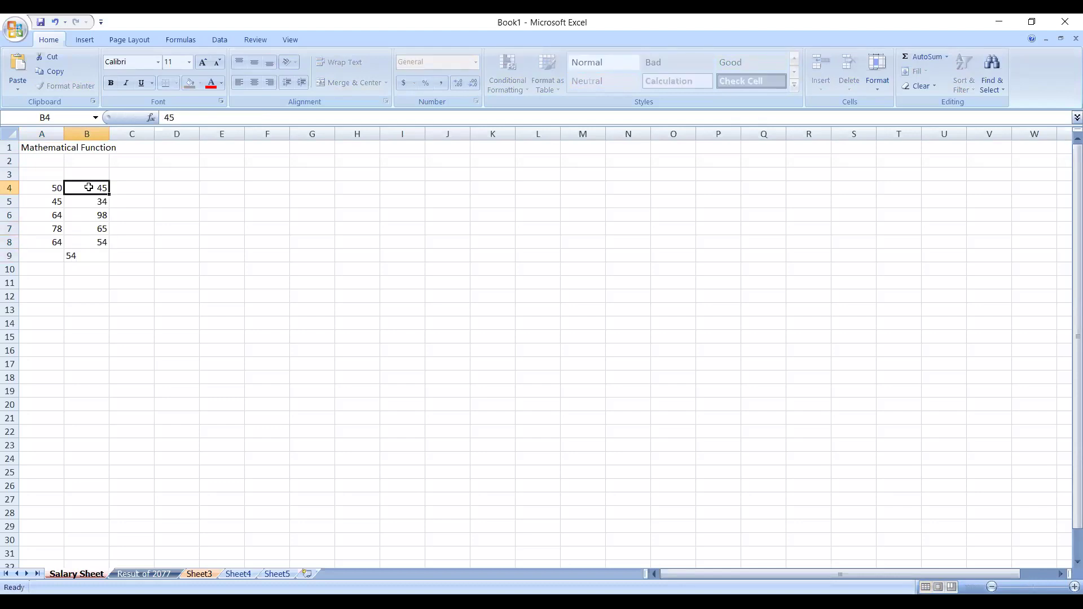
Step: Complete the first number column by entering 56 in cell A9
left_click(54, 255)
type("56")
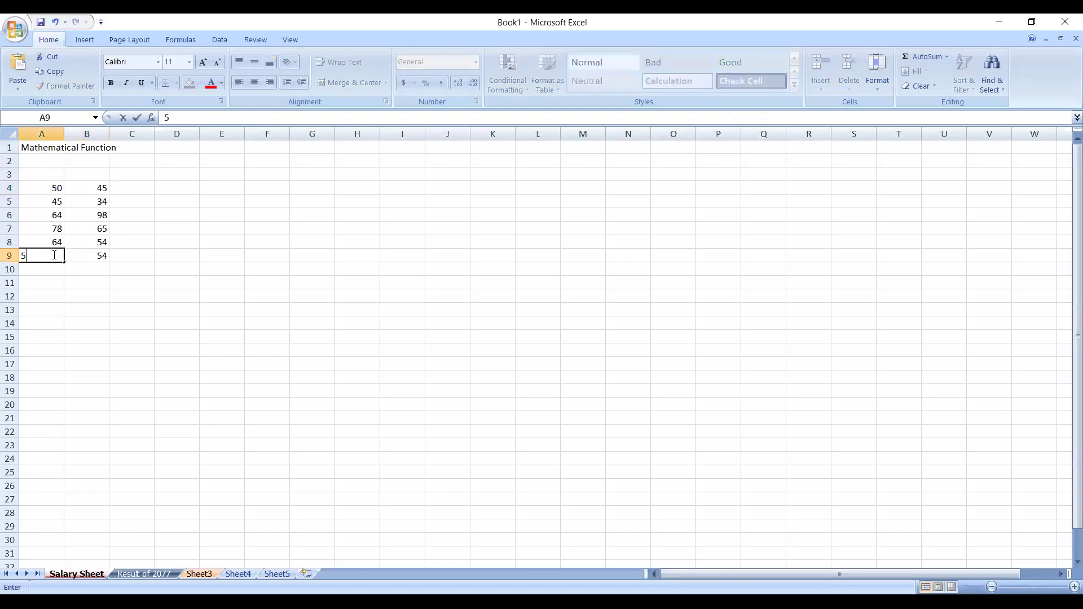
left_click(157, 257)
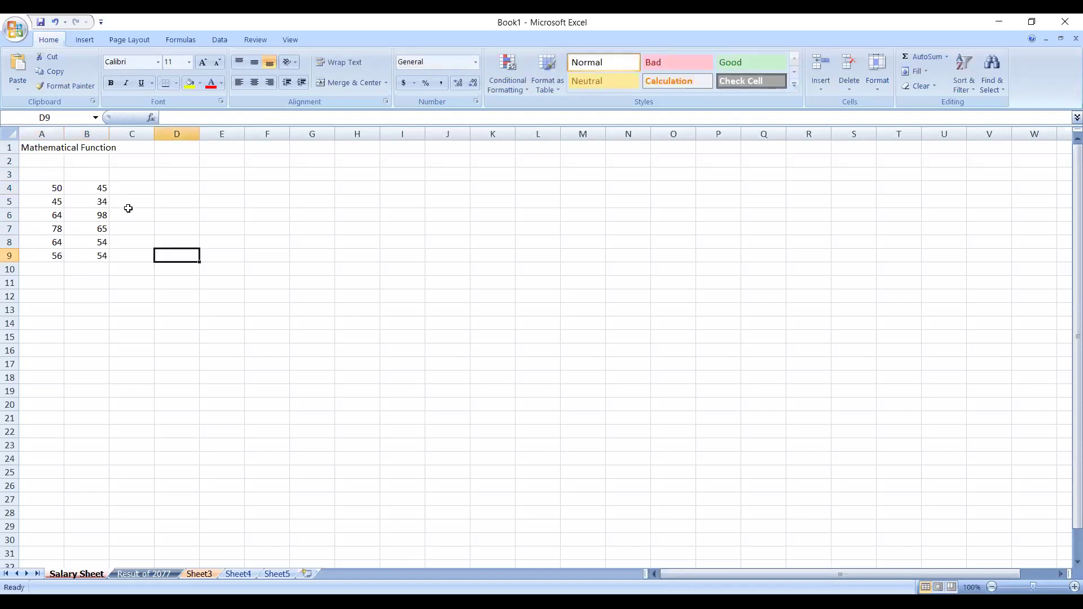
Step: Add the first row's two numbers in cell C4 with the formula =A4+B4, and reselect the cell
left_click(138, 183)
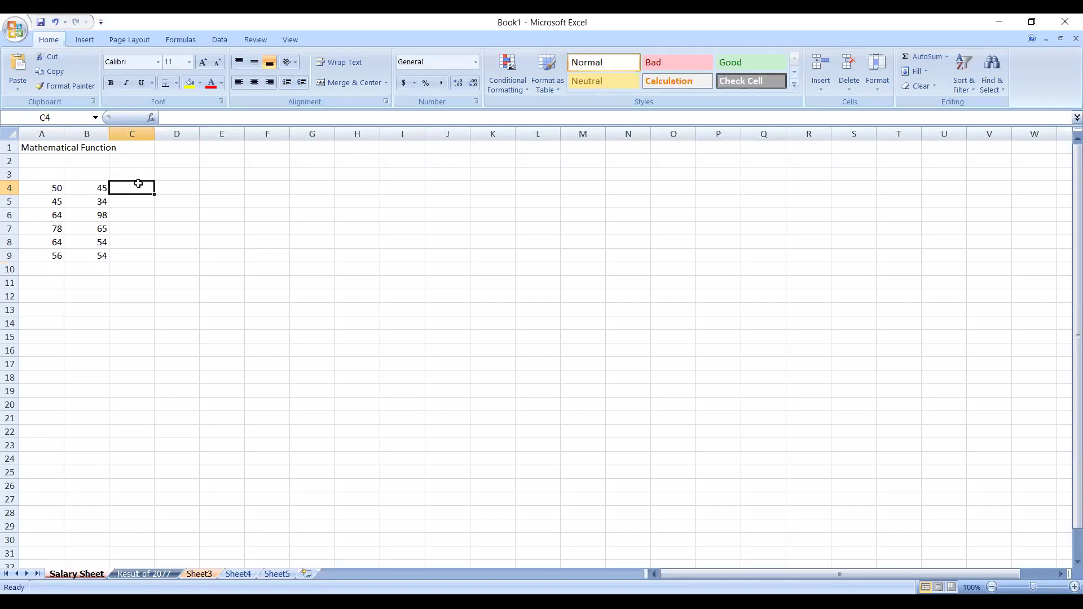
left_click(121, 226)
left_click(142, 188)
type("=")
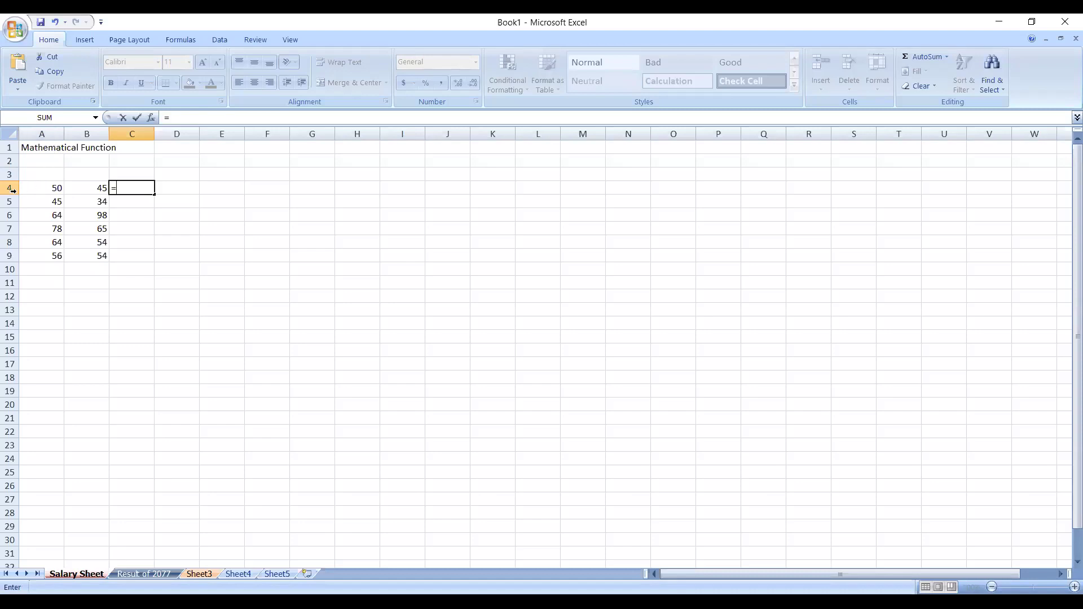
type("a4")
type("+")
left_click(95, 188)
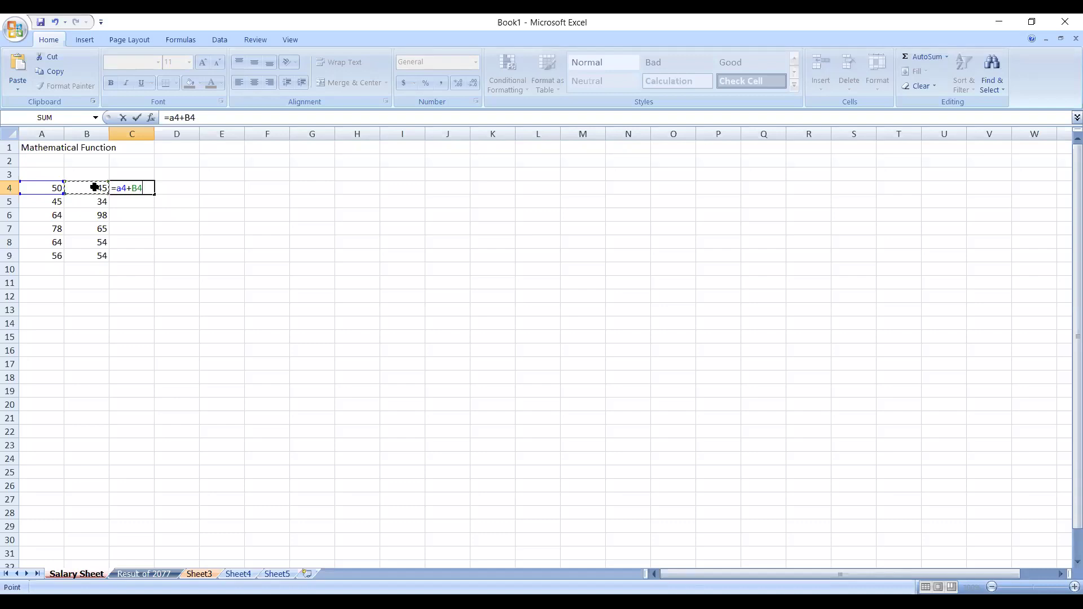
key("Return")
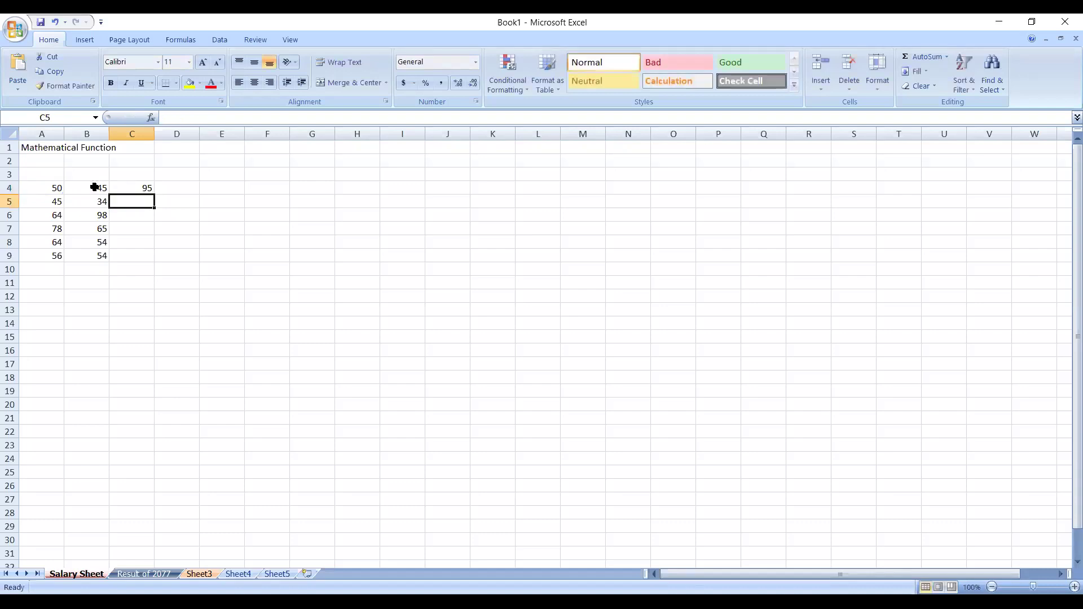
left_click(147, 191)
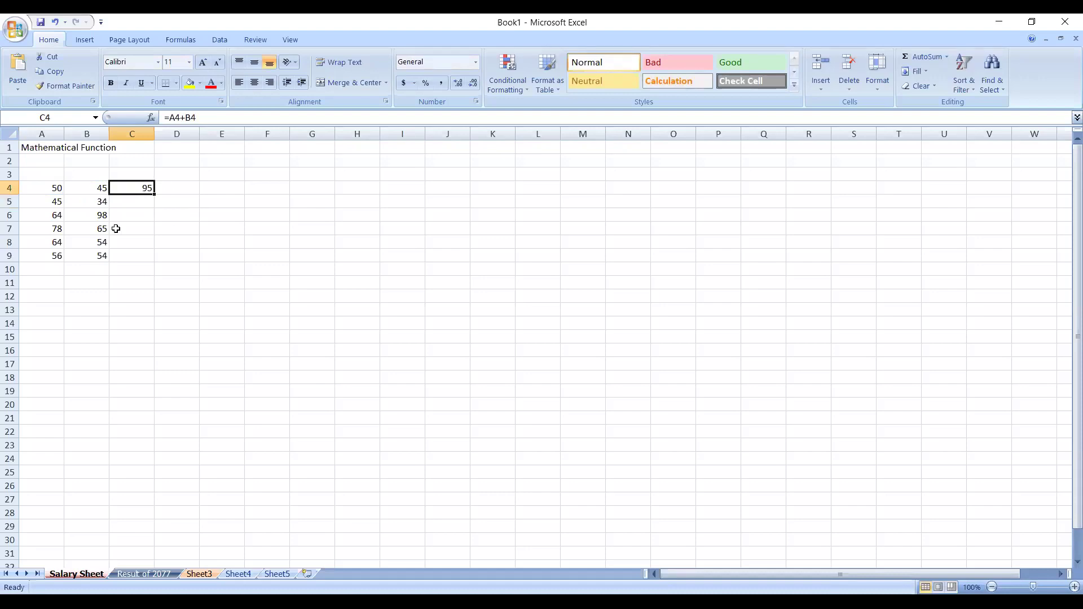
Step: Copy the addition formula from cell C4 down column C through cell C21
left_click(51, 189)
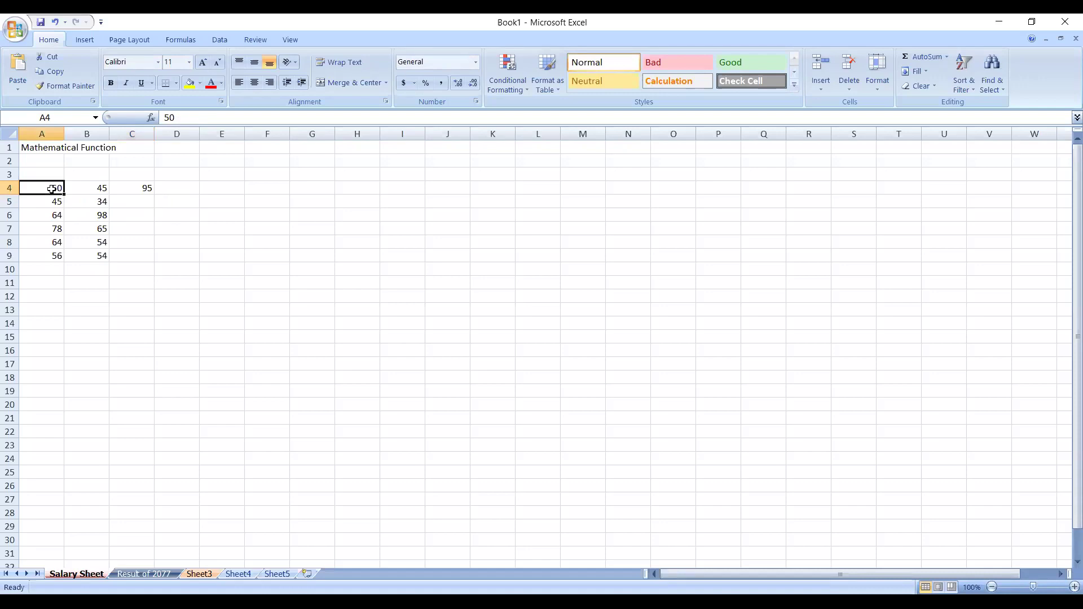
left_click_drag(52, 189, 82, 185)
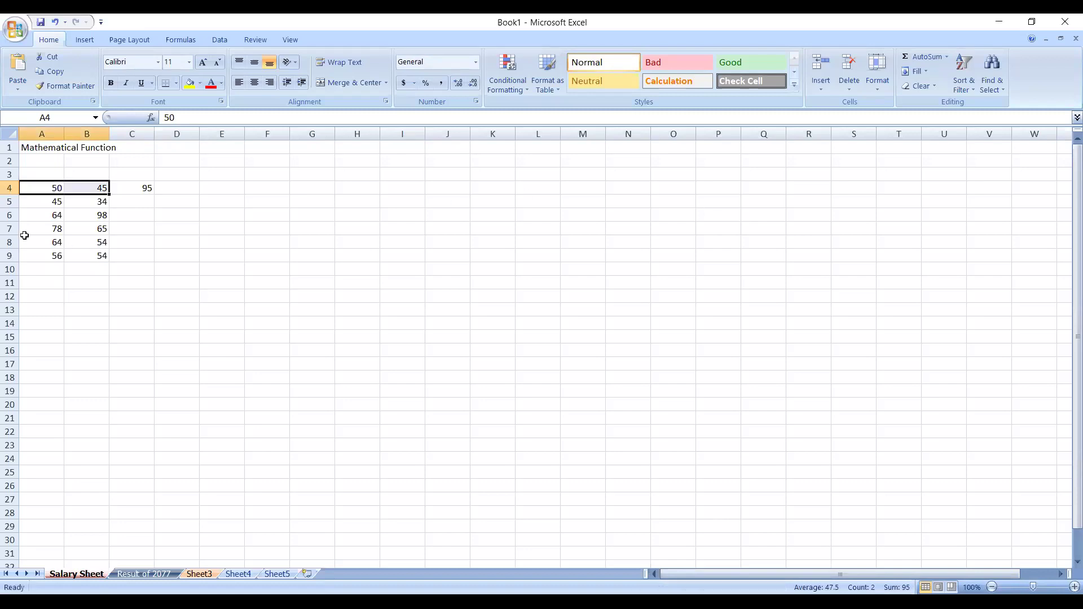
left_click(156, 227)
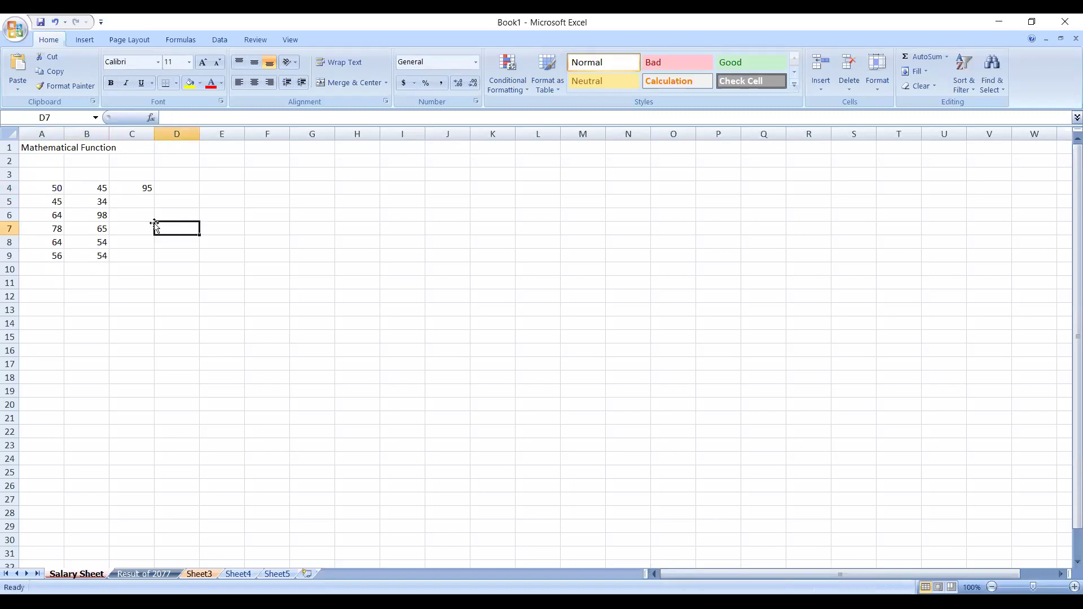
left_click(136, 190)
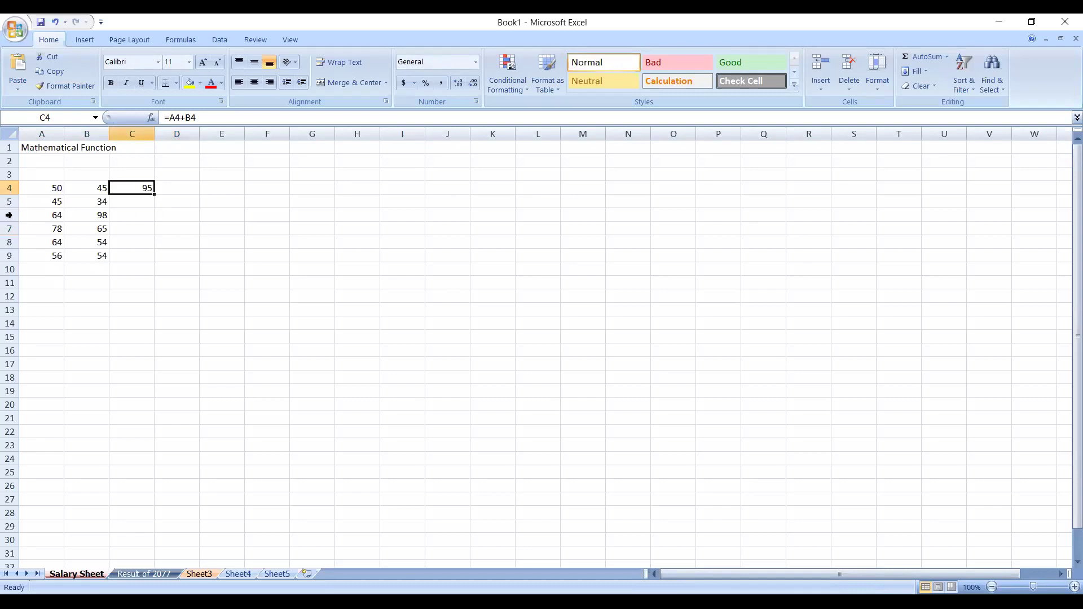
left_click(44, 196)
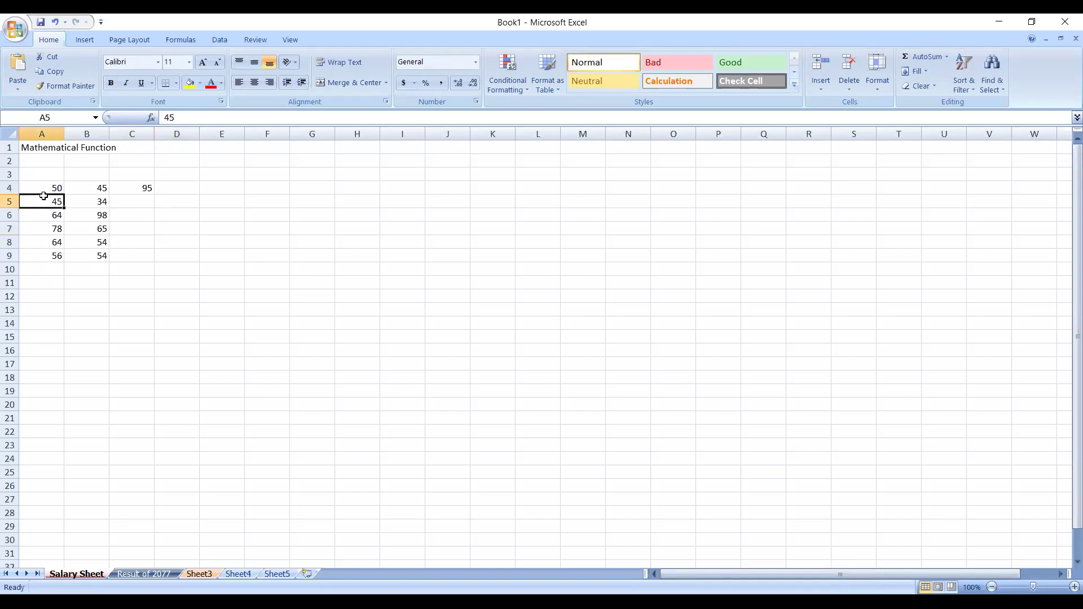
left_click(108, 187)
left_click(129, 186)
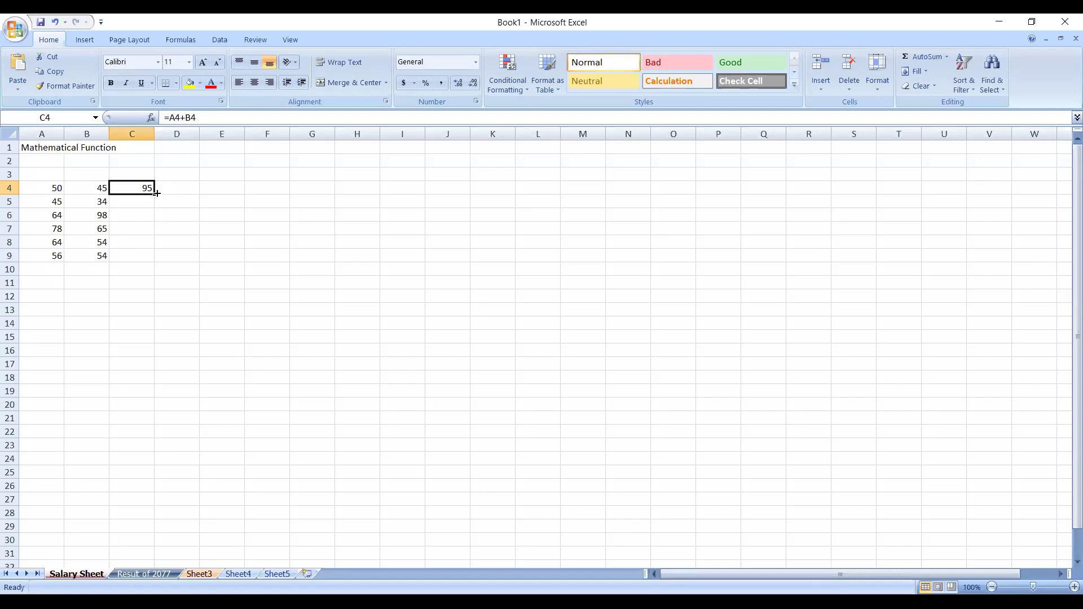
left_click_drag(156, 193, 153, 419)
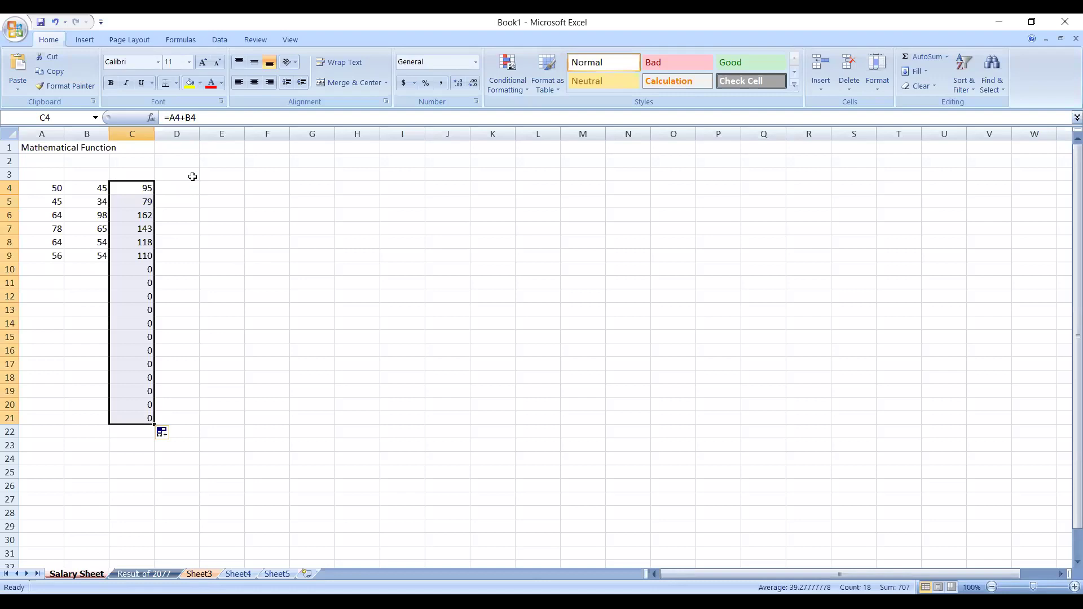
Step: Check the copied addition formulas in cells C5 and C6 against the numbers in columns A and B
left_click(166, 203)
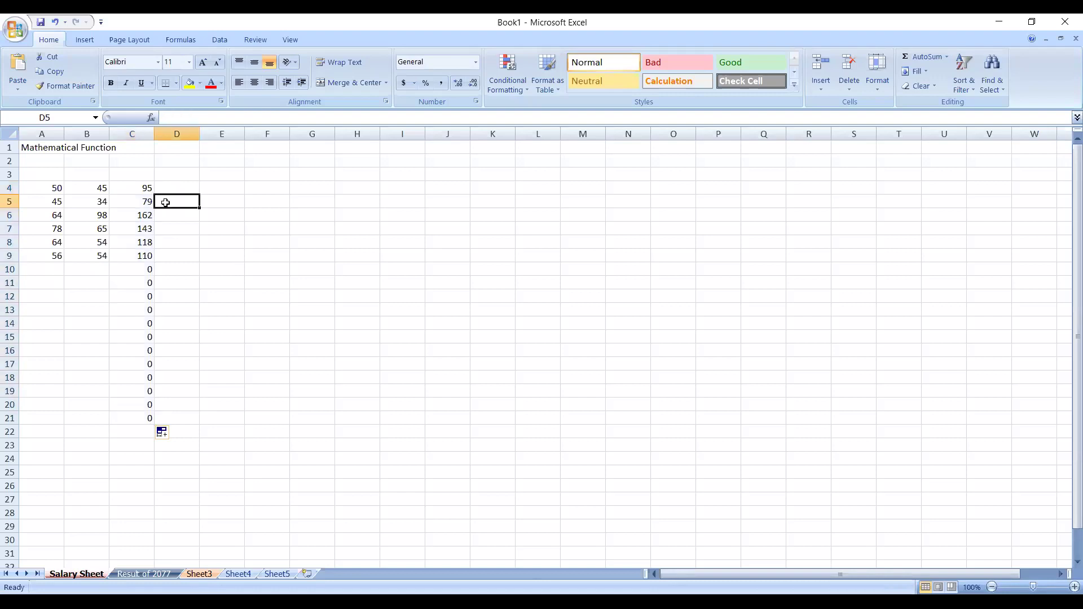
left_click(50, 207)
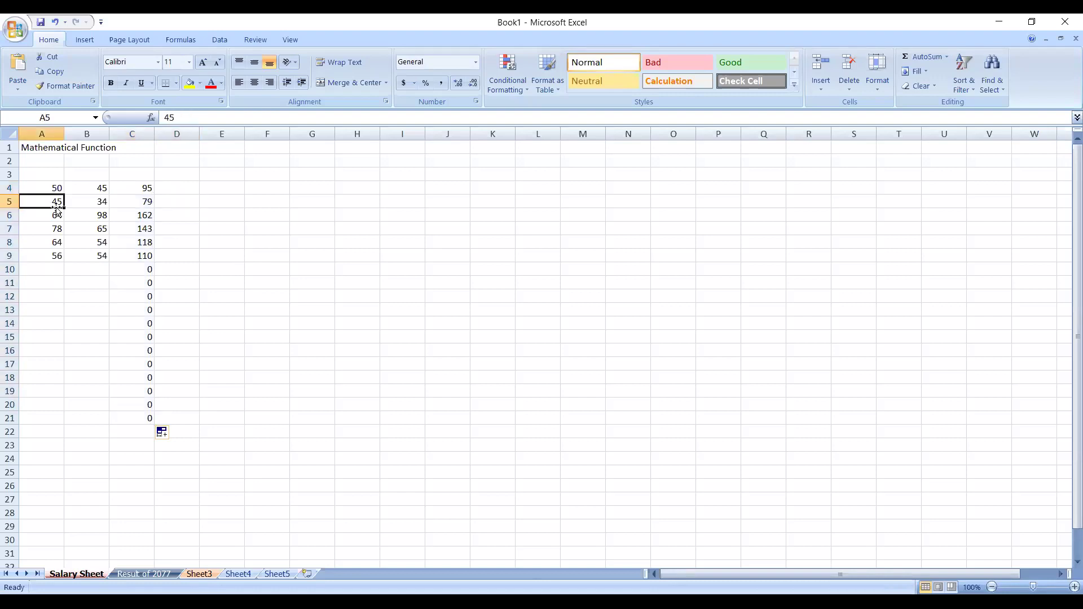
left_click(104, 200)
left_click(56, 203)
left_click(146, 203)
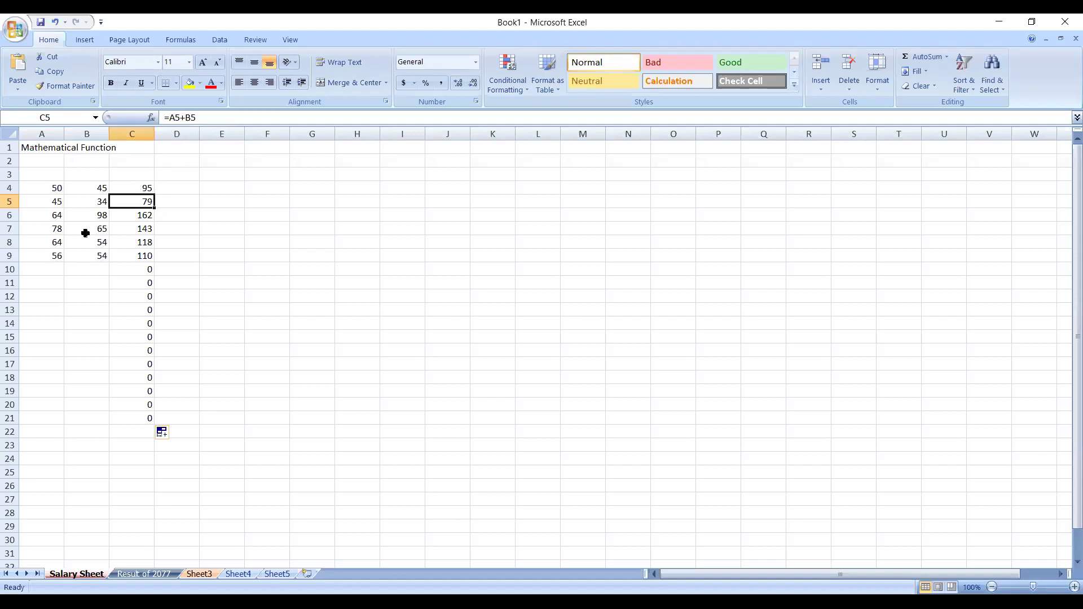
left_click(138, 215)
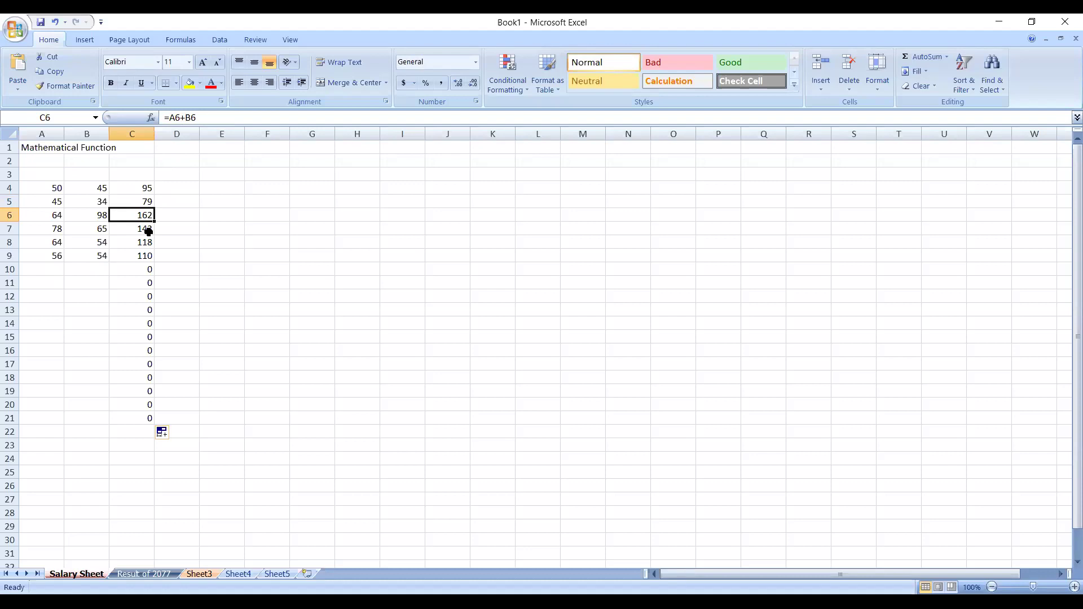
Step: Enter 45 in cell A10 and 23 in cell B10, and select the row's sum in C10
left_click(57, 269)
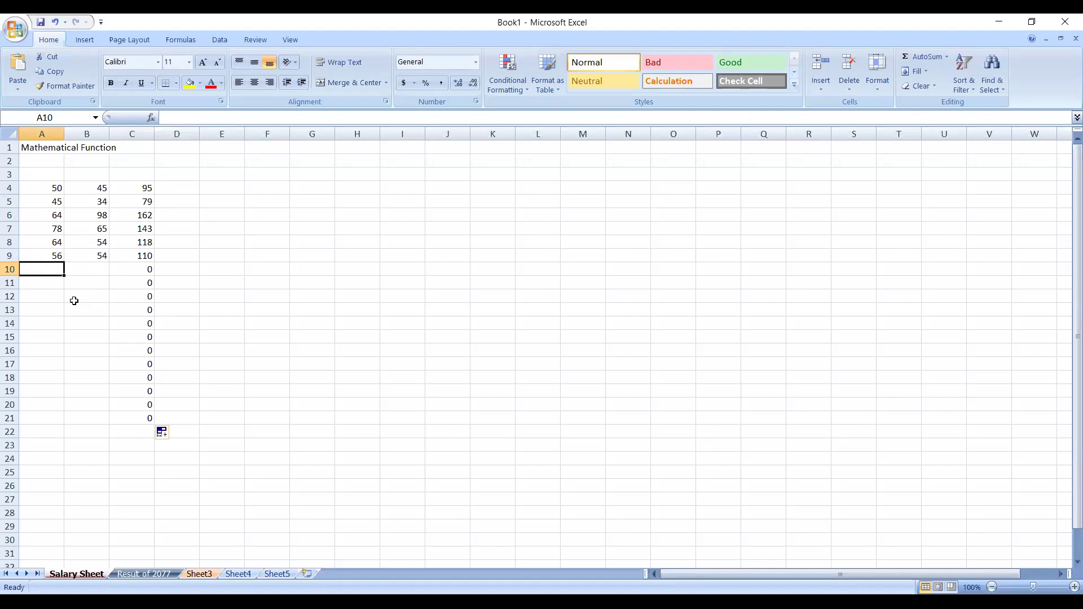
type("45")
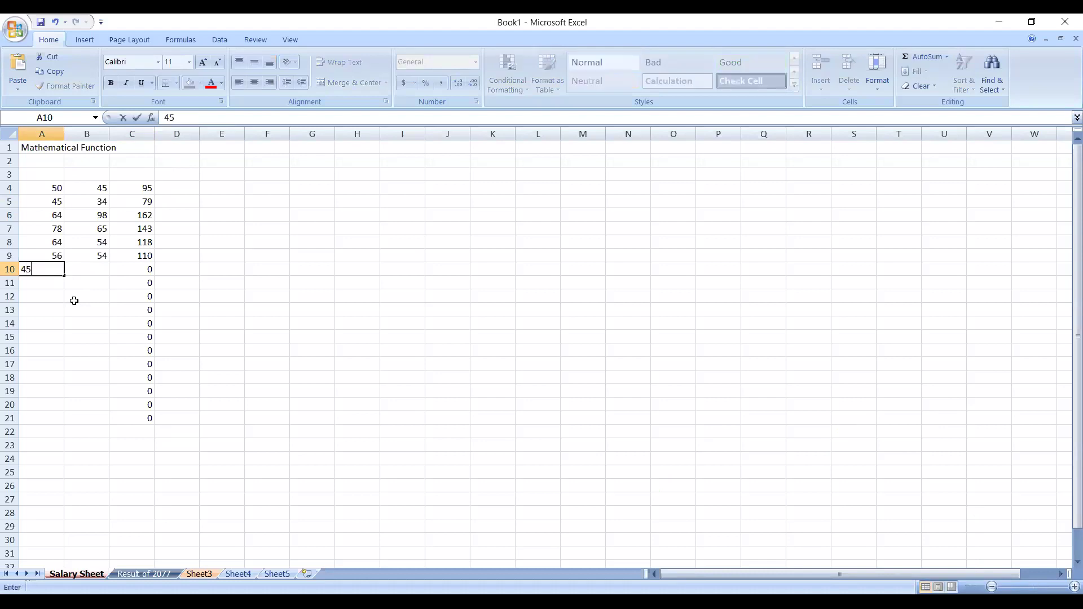
left_click(97, 274)
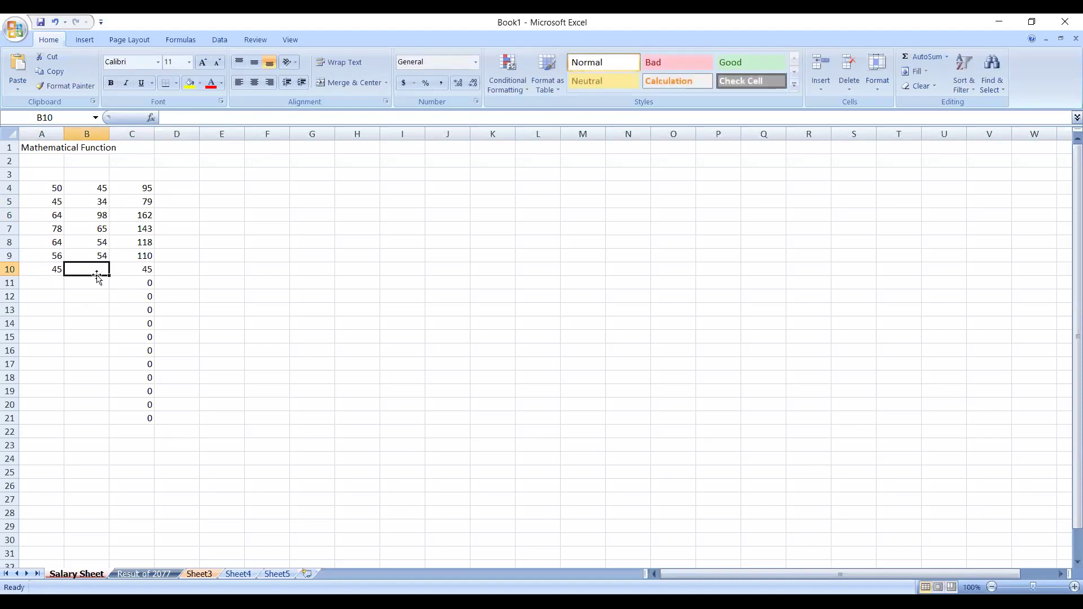
type("23")
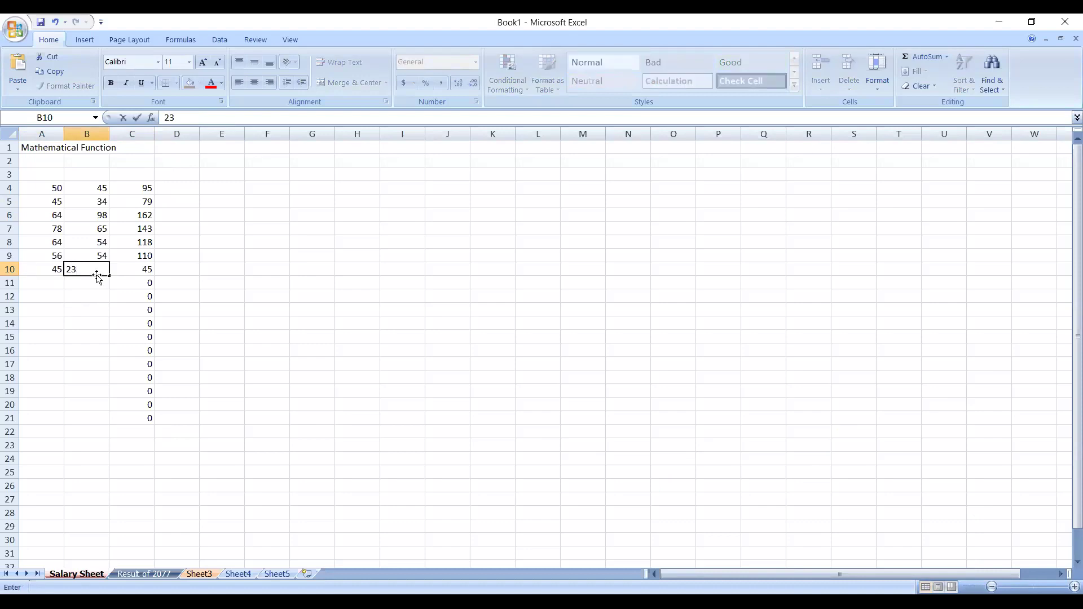
left_click(66, 298)
left_click(141, 267)
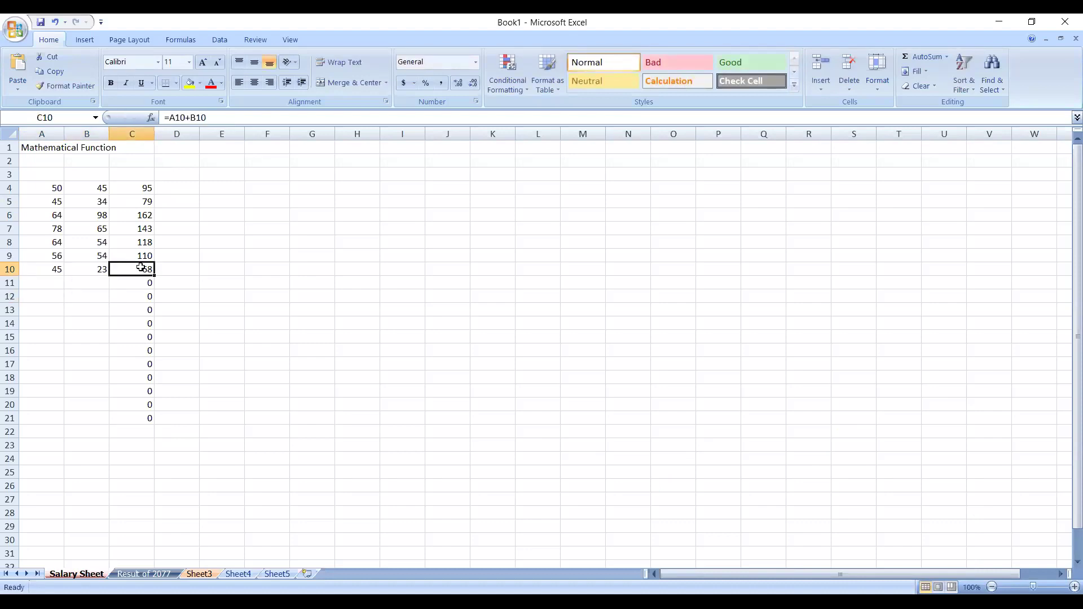
Step: Enter the numbers 1, 2 and 3 down column F in cells F5 to F7
left_click(265, 203)
type("1")
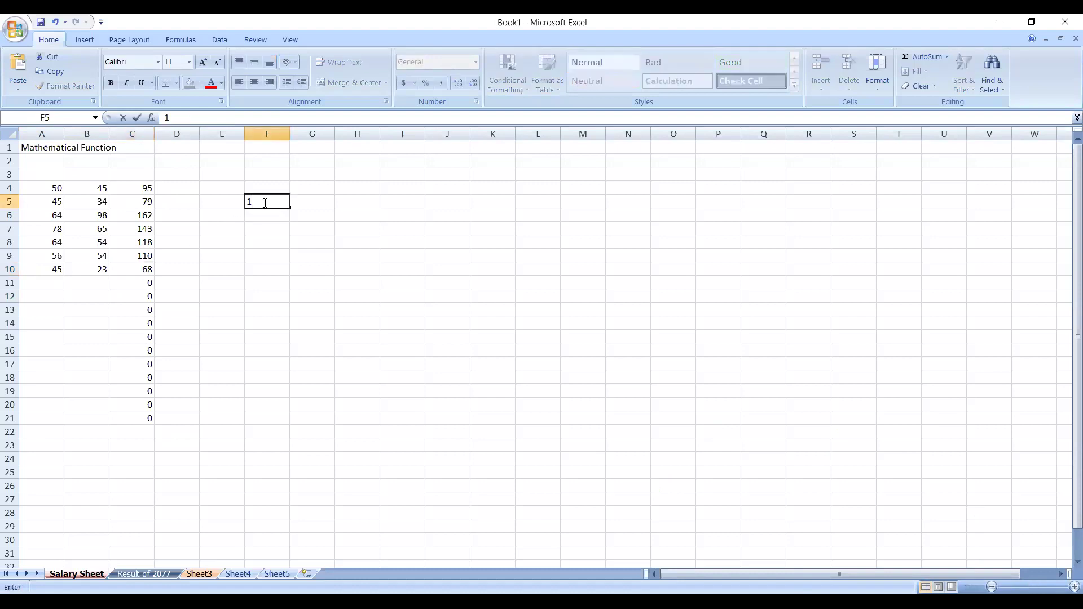
key("Return")
type("2")
key("Return")
type("3")
key("Return")
Step: Extend the number series from F5:F7 down column F to 22 in cell F26
left_click(264, 202)
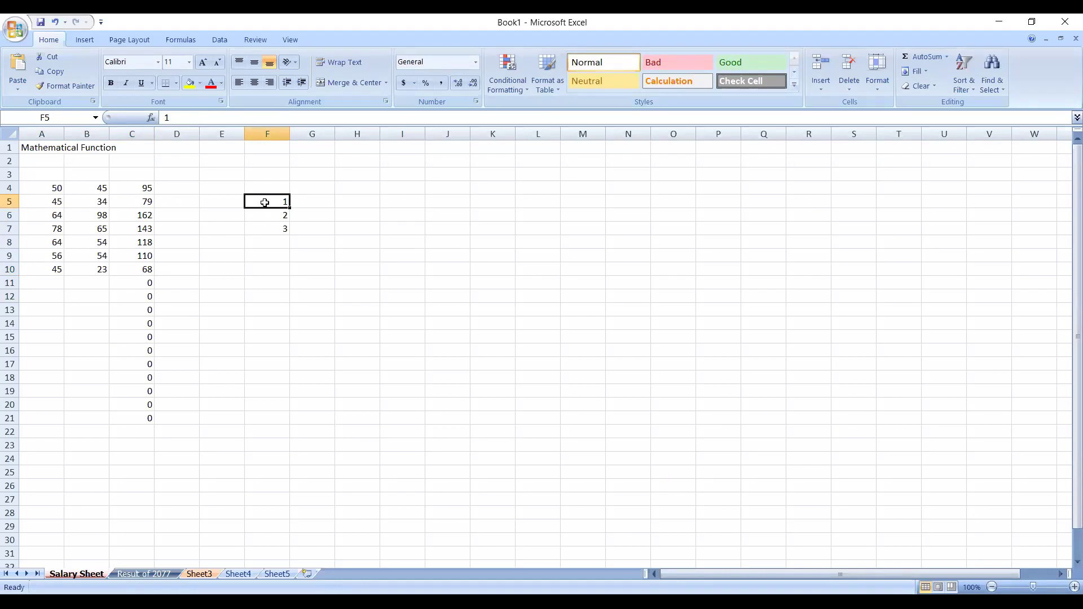
left_click_drag(264, 202, 265, 225)
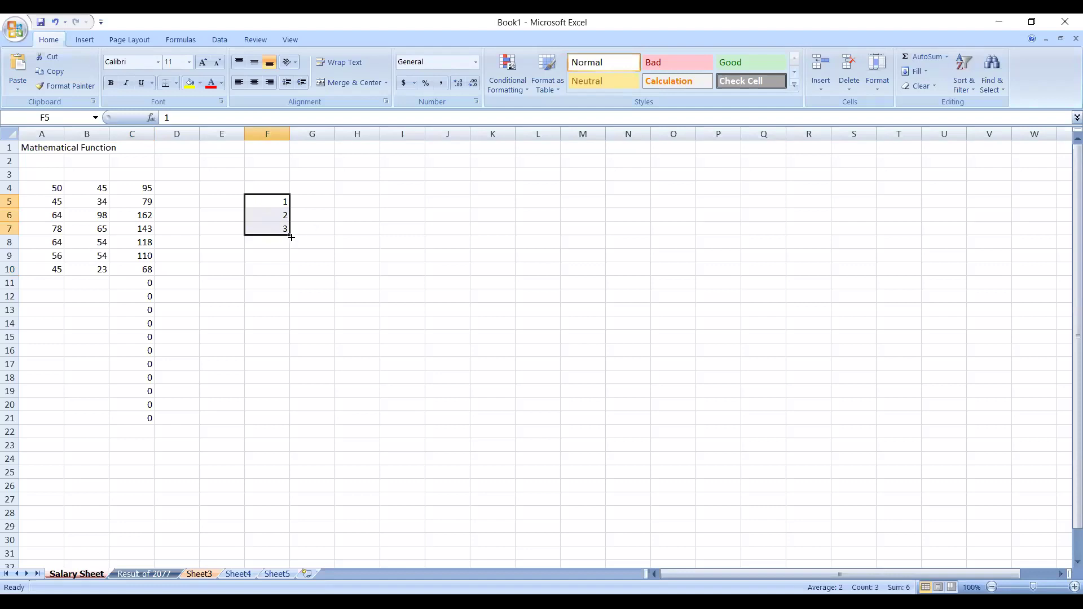
left_click_drag(291, 237, 291, 237)
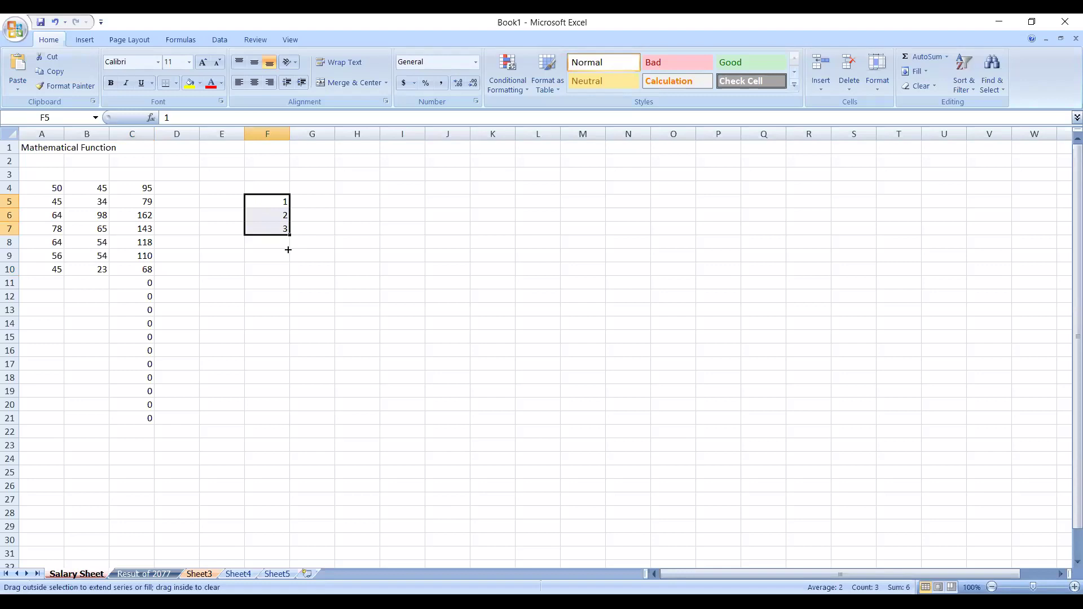
left_click_drag(288, 250, 290, 492)
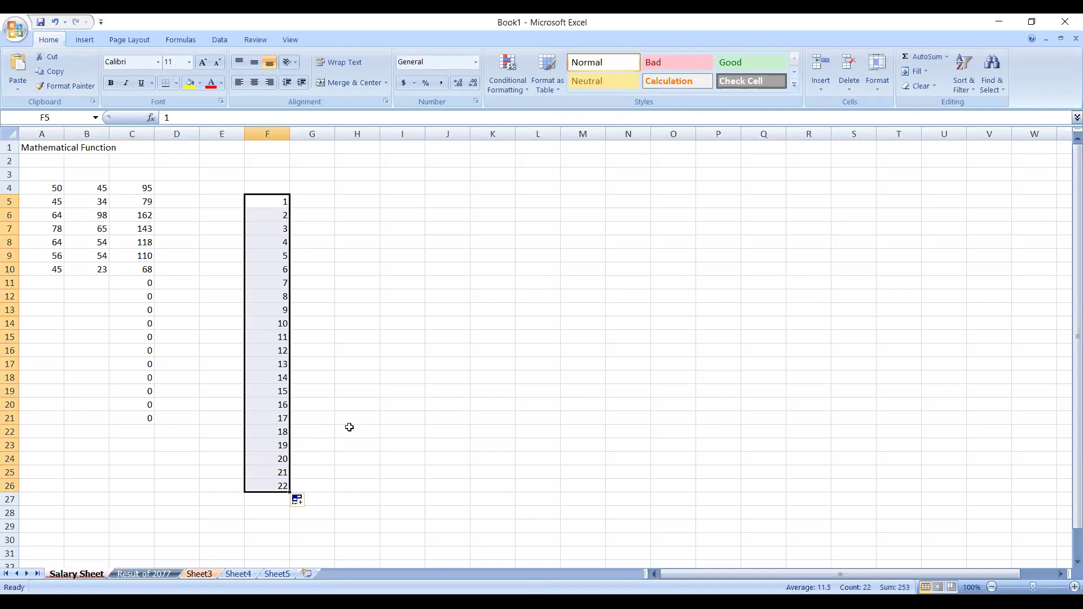
Step: Enter Sunday in cell I4 and auto-fill the weekday names down column I through cell I18
left_click(415, 194)
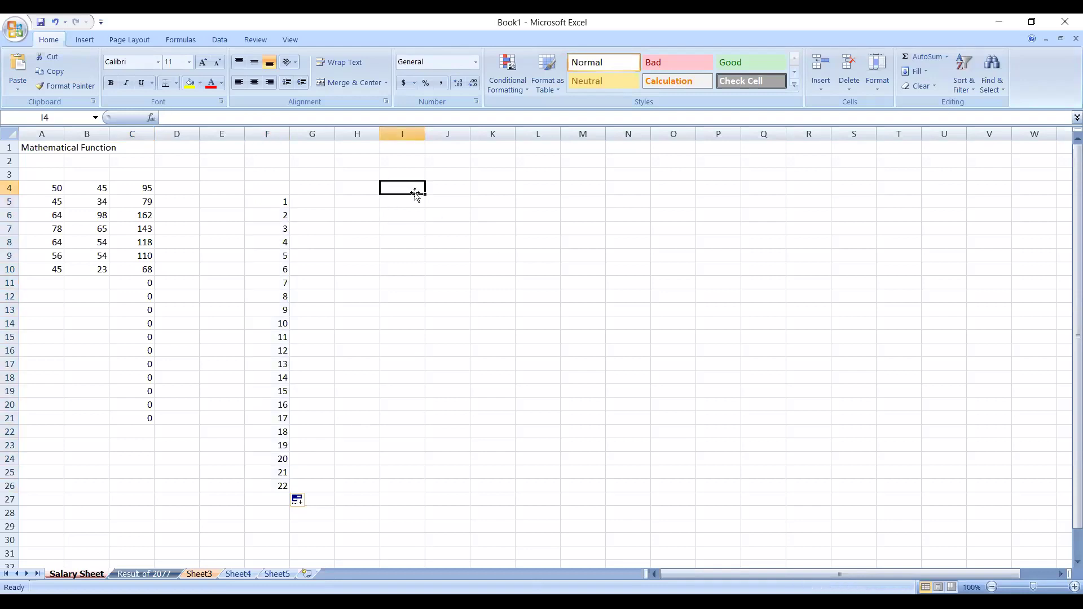
type("Sun")
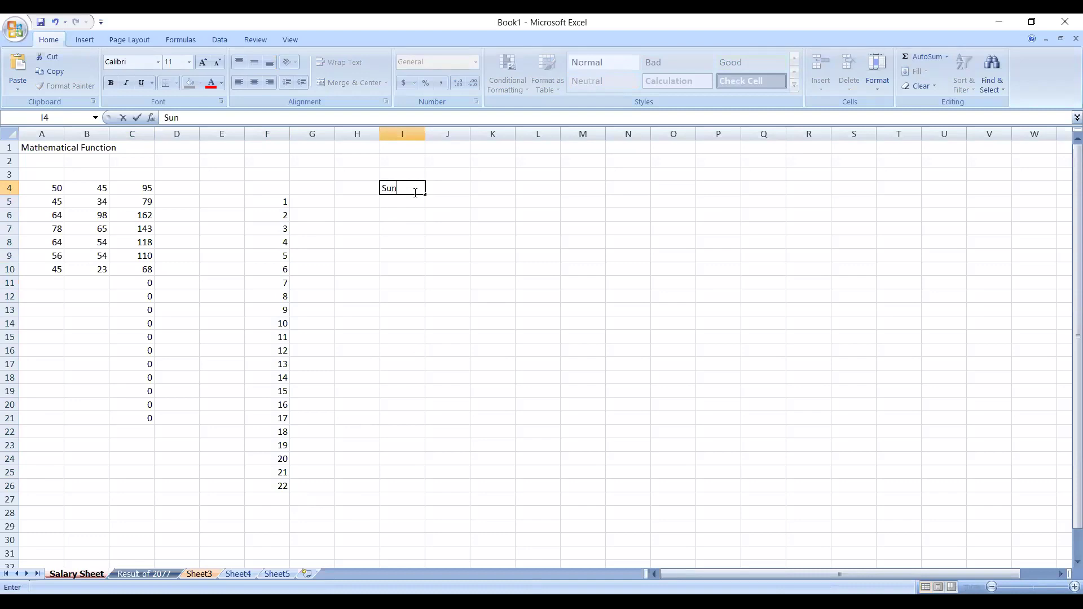
type("day")
key("Return")
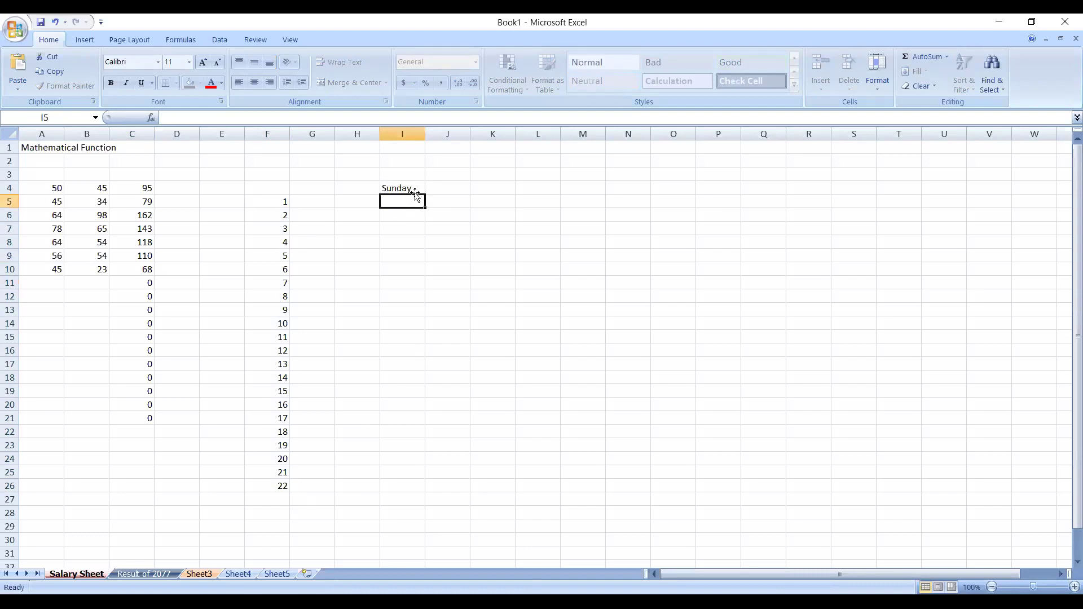
left_click(417, 189)
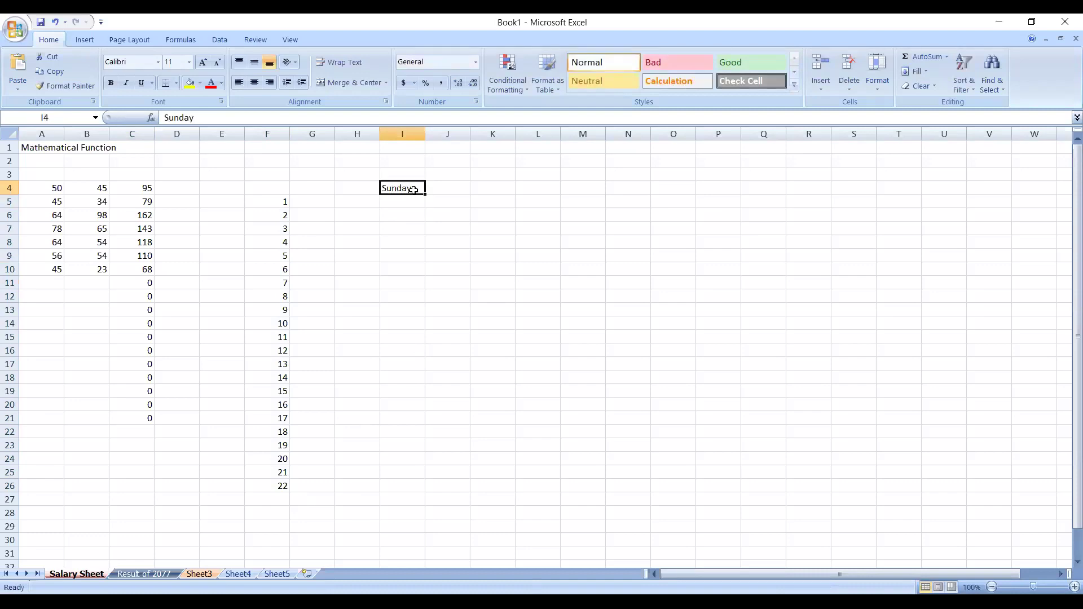
left_click_drag(427, 194, 421, 379)
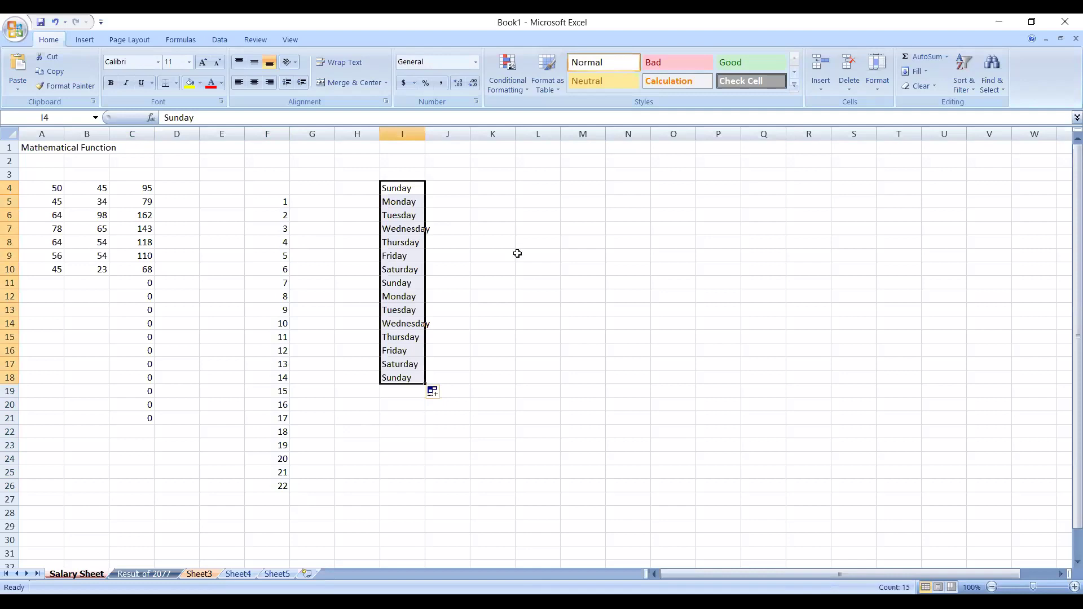
Step: Enter january in cell K4 and auto-fill the month names down column K through cell K22
left_click(503, 187)
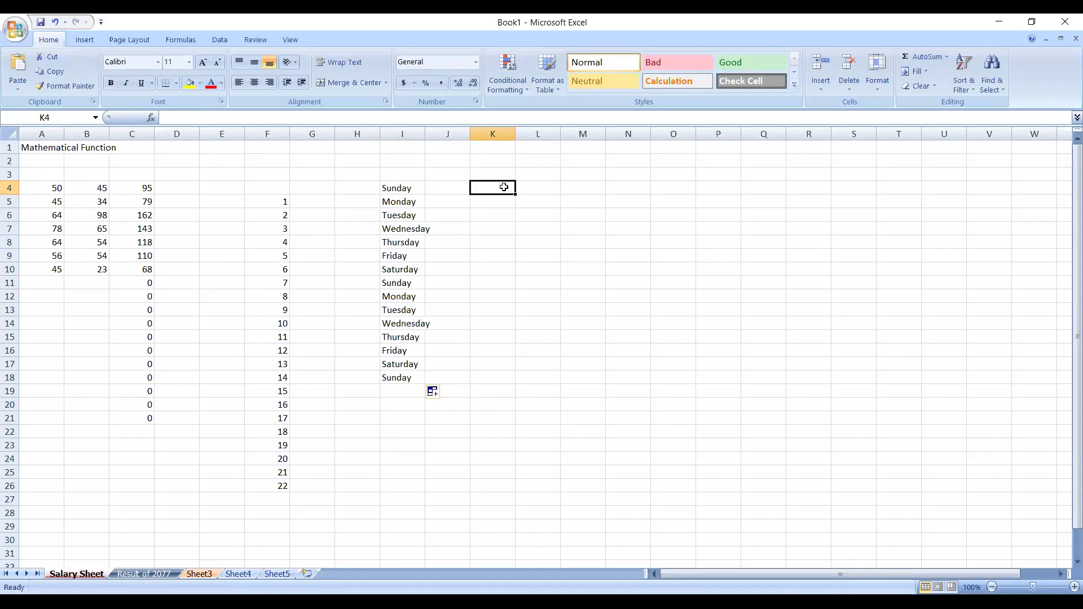
type("j")
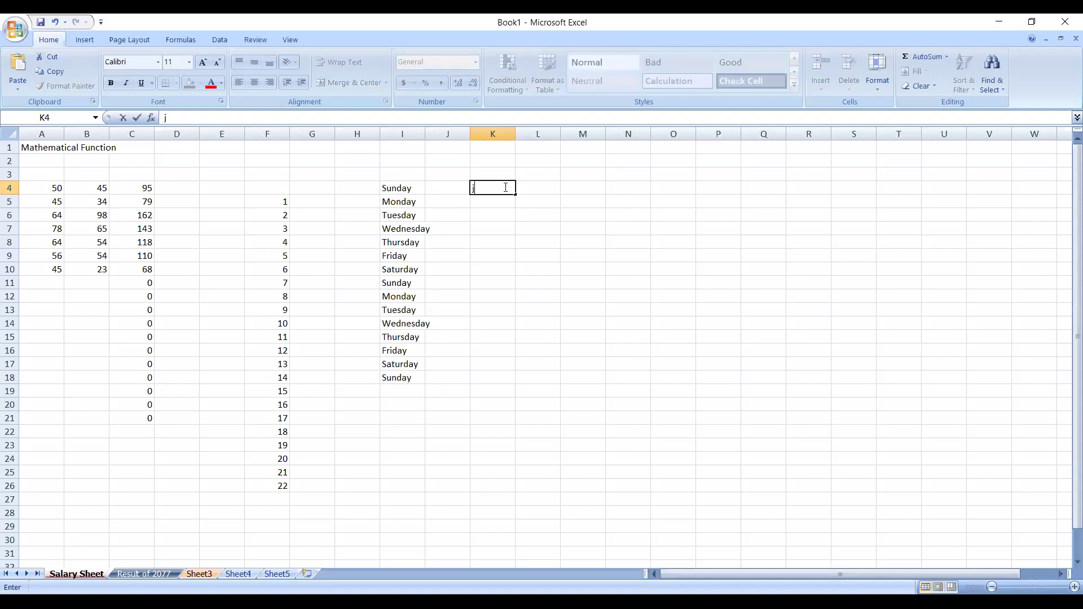
type("anuary")
key("Return")
left_click(503, 188)
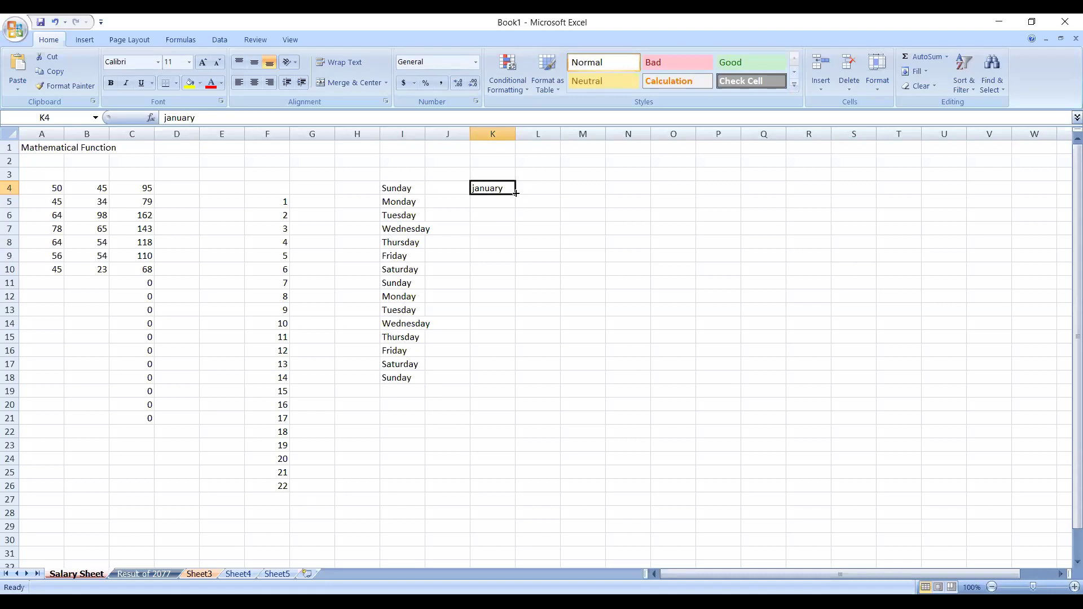
left_click_drag(515, 193, 510, 434)
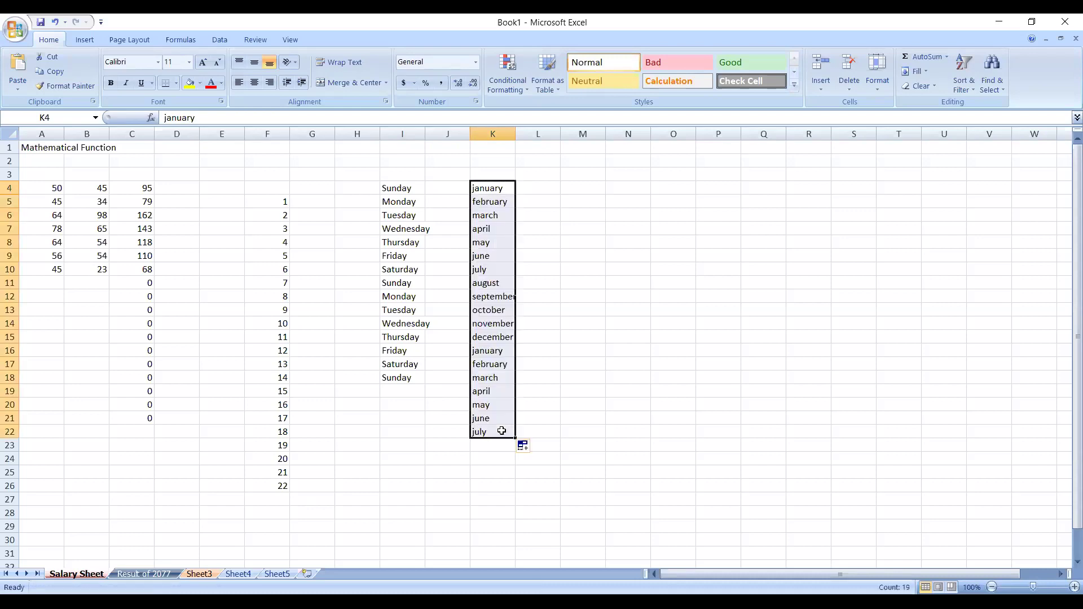
left_click(597, 374)
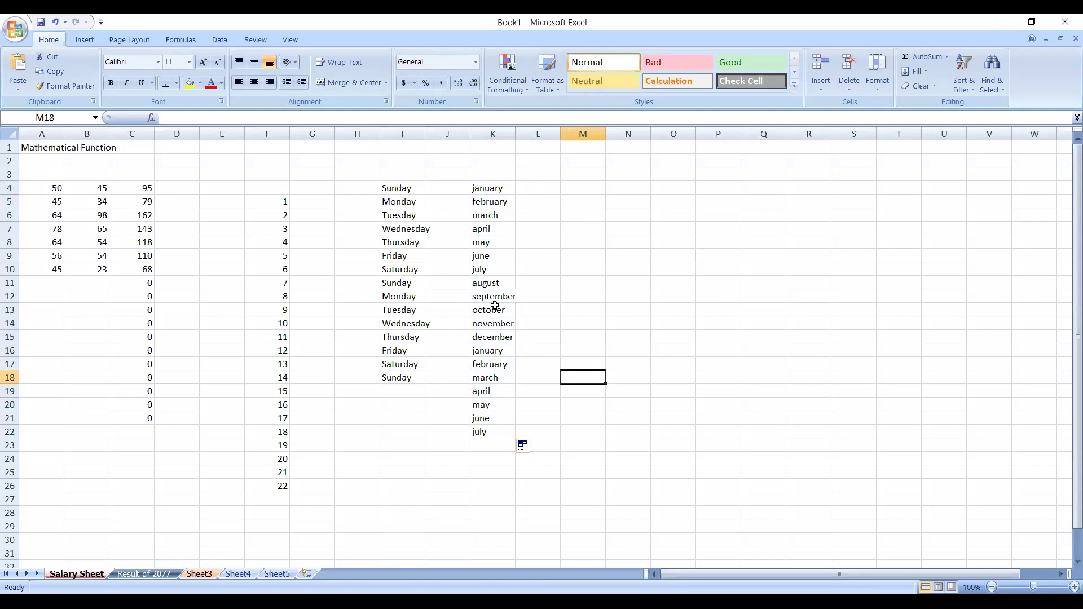
Step: Review the december entry in the month list and reselect the addition formula in cell C4
left_click(499, 338)
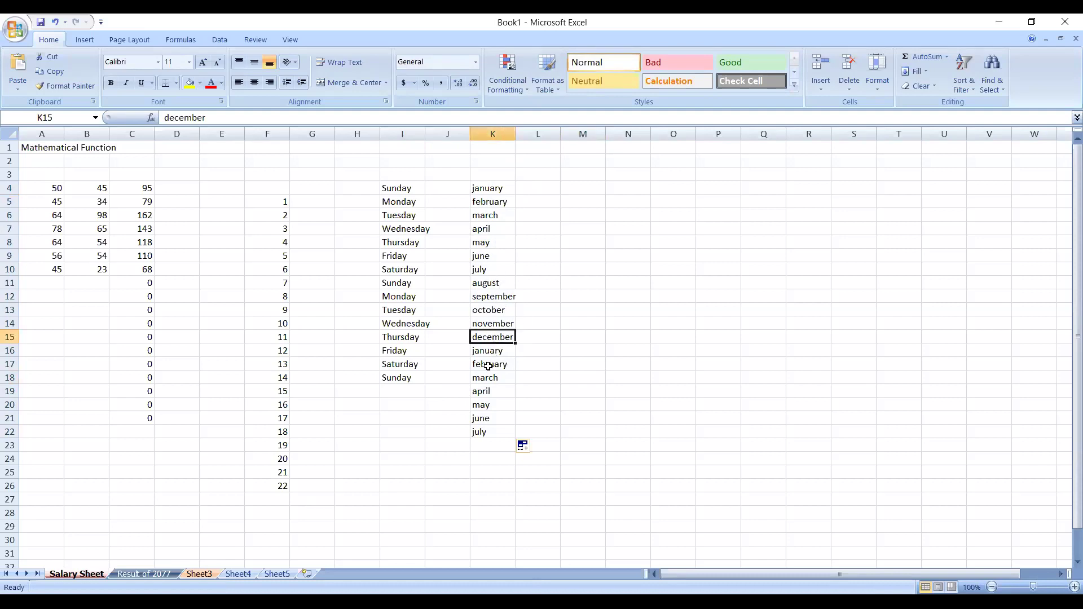
left_click(424, 458)
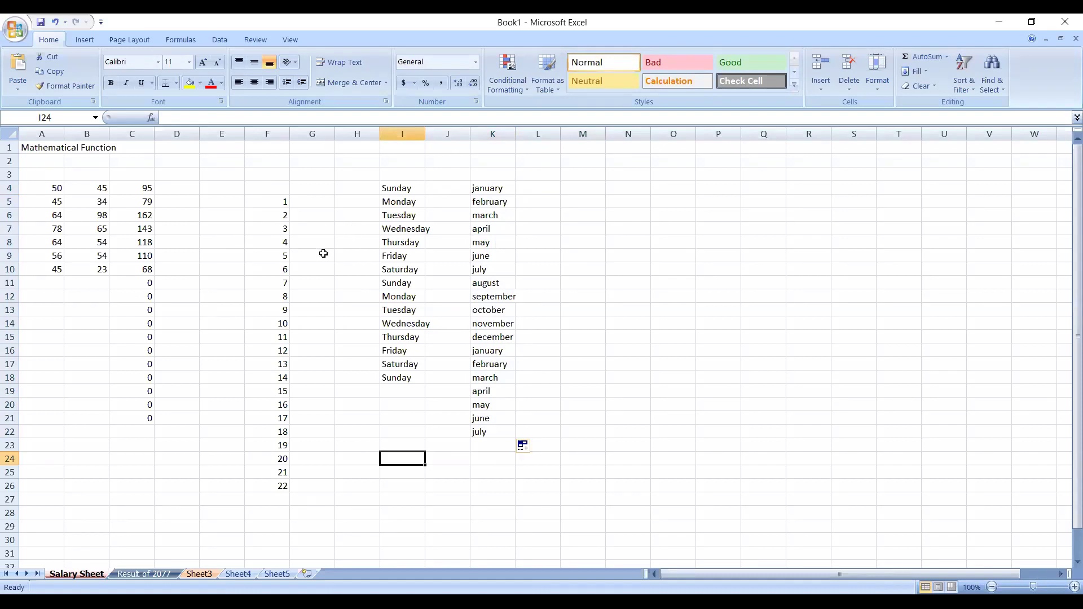
left_click(204, 199)
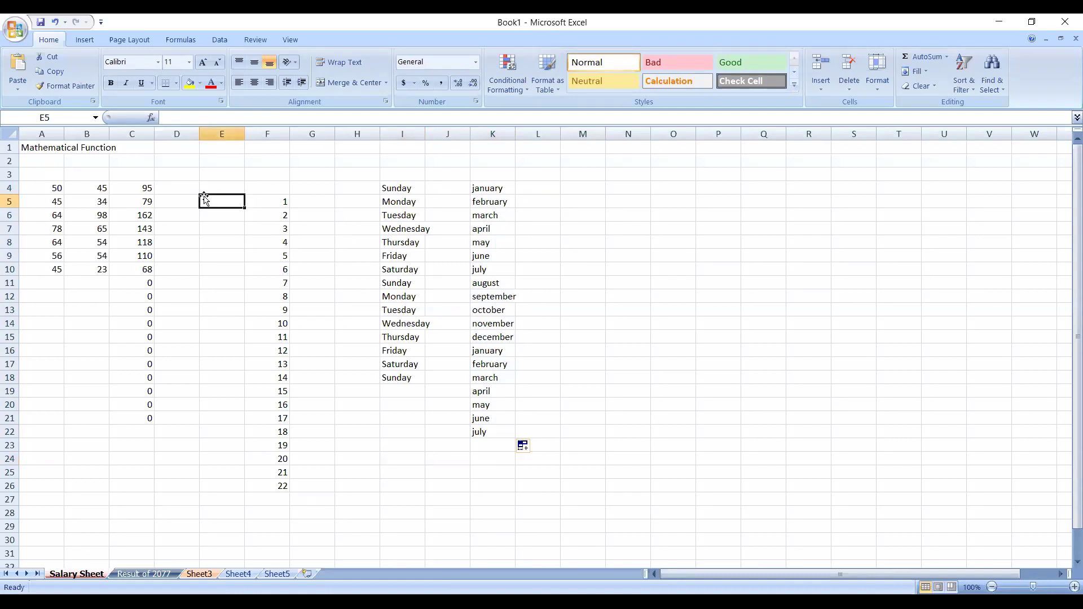
left_click(123, 190)
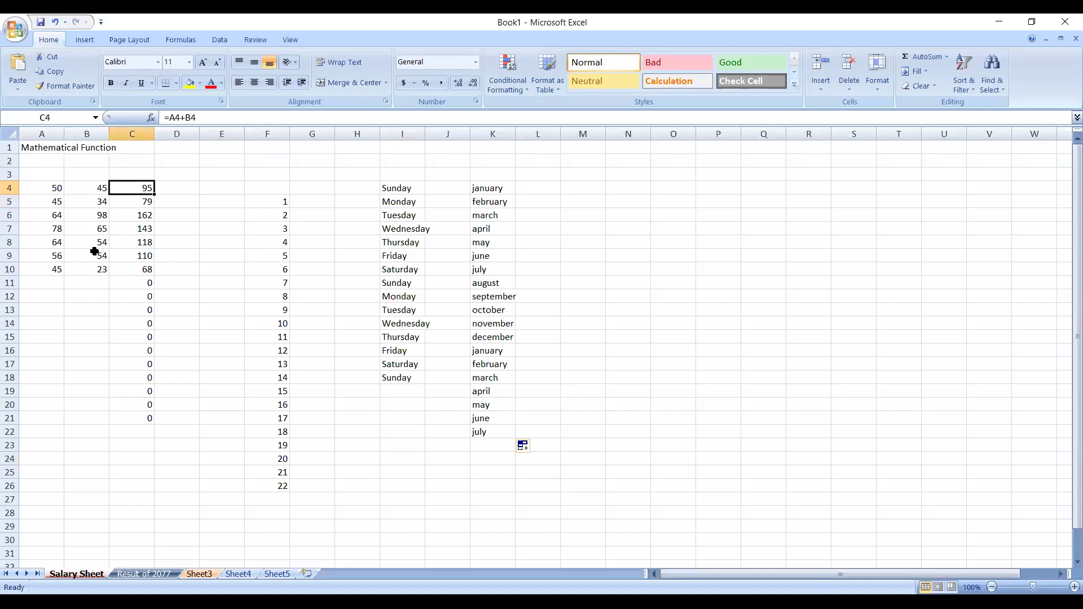
Step: Enter 86 in cell A11 and 4 in cell B11
left_click(57, 288)
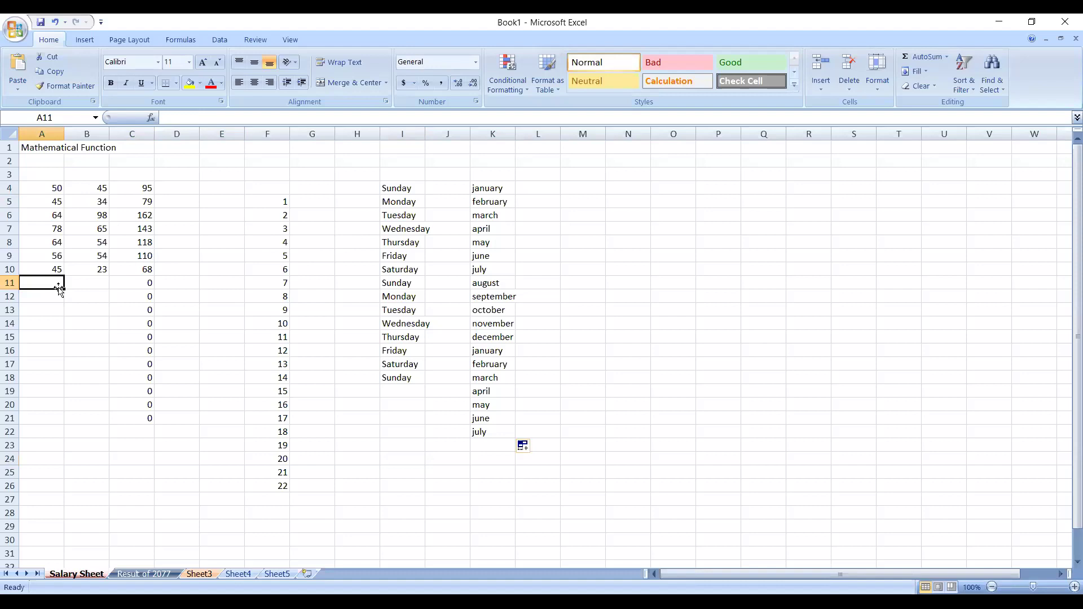
type("86")
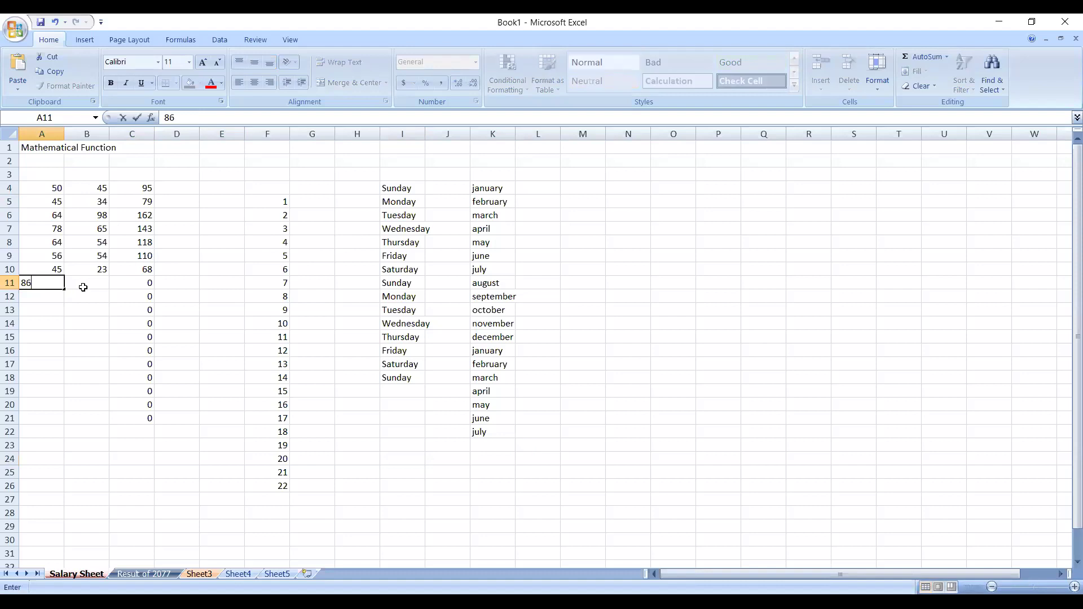
left_click(83, 288)
type("4")
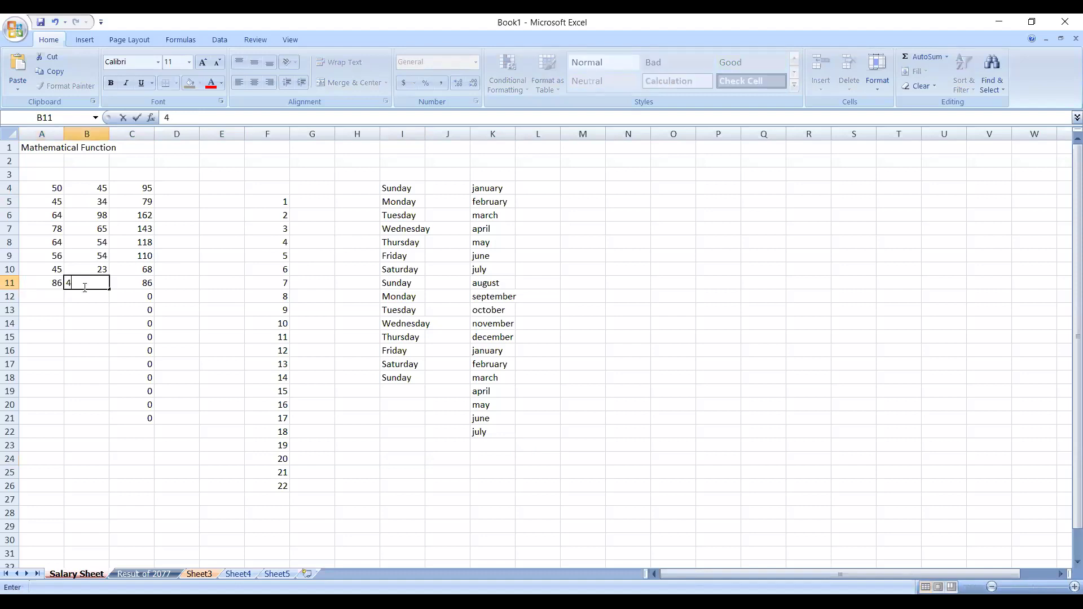
Step: Replace the addition formula in cell C11 with the multiplication formula =A11*B11
left_click(134, 286)
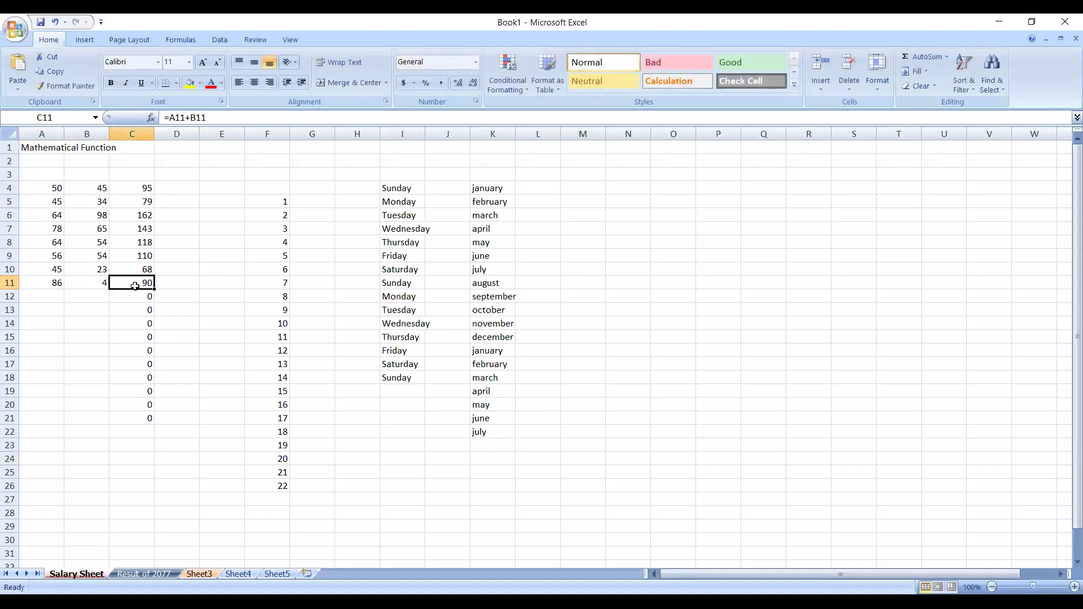
type("=")
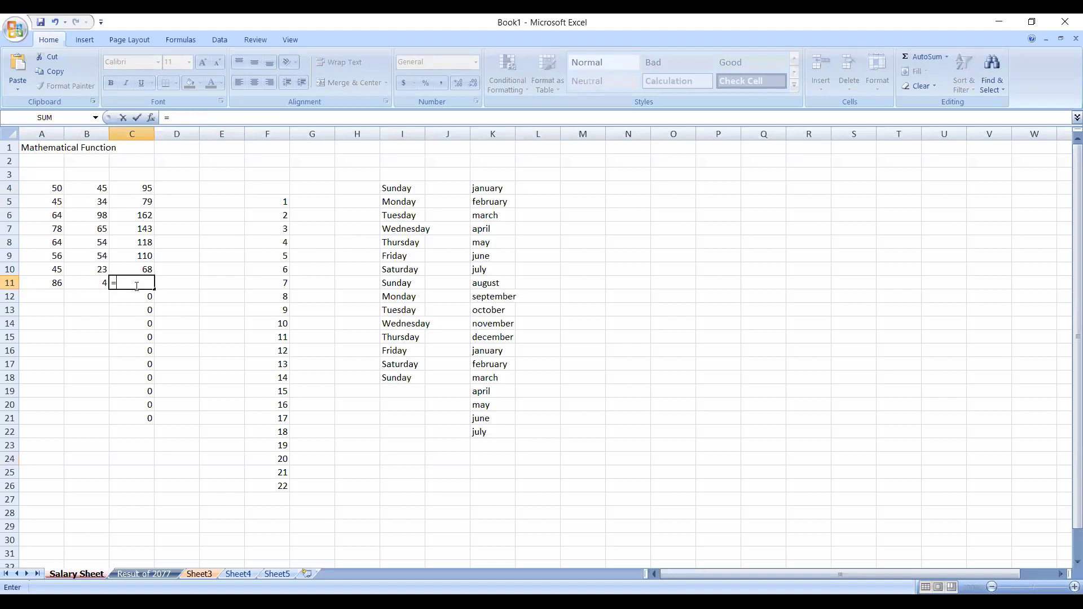
left_click(51, 283)
type("*")
left_click(90, 285)
key("Return")
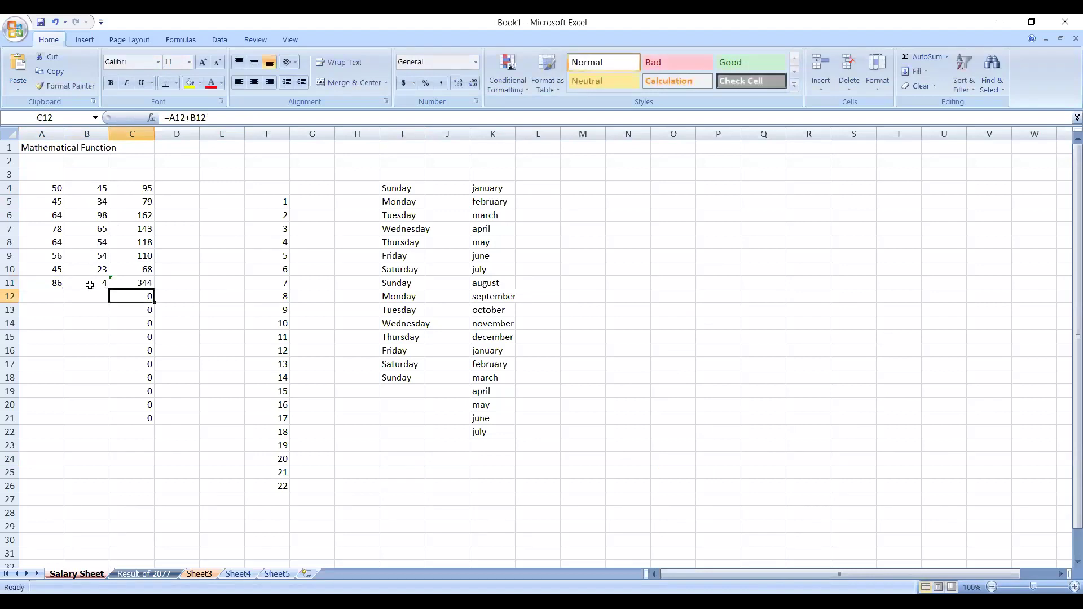
Step: Auto-fill the multiplication formula from cell C11 down column C through cell C21
left_click(131, 278)
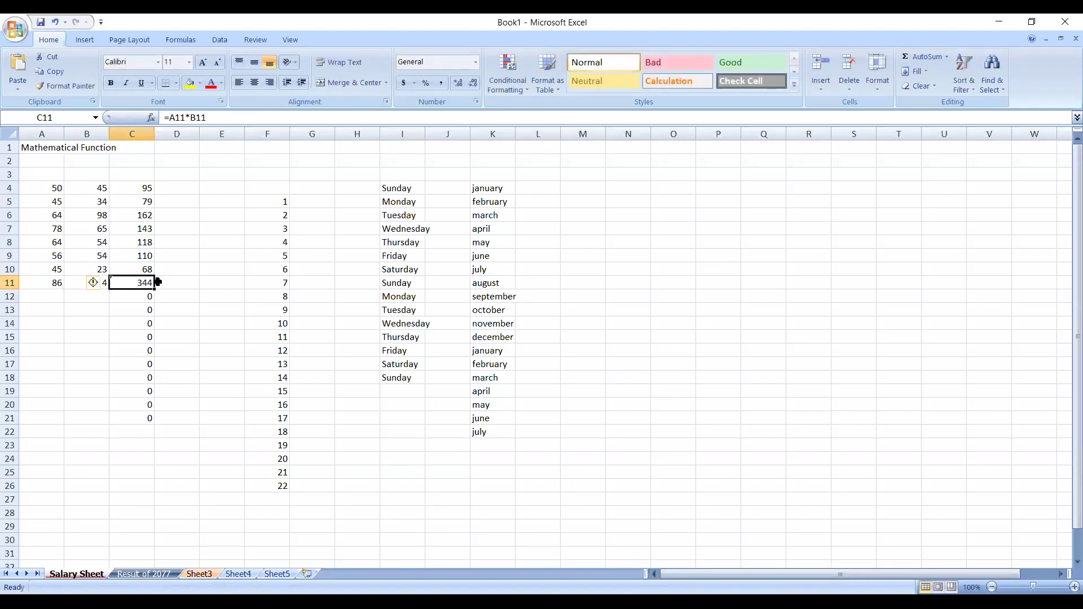
left_click_drag(155, 292, 162, 420)
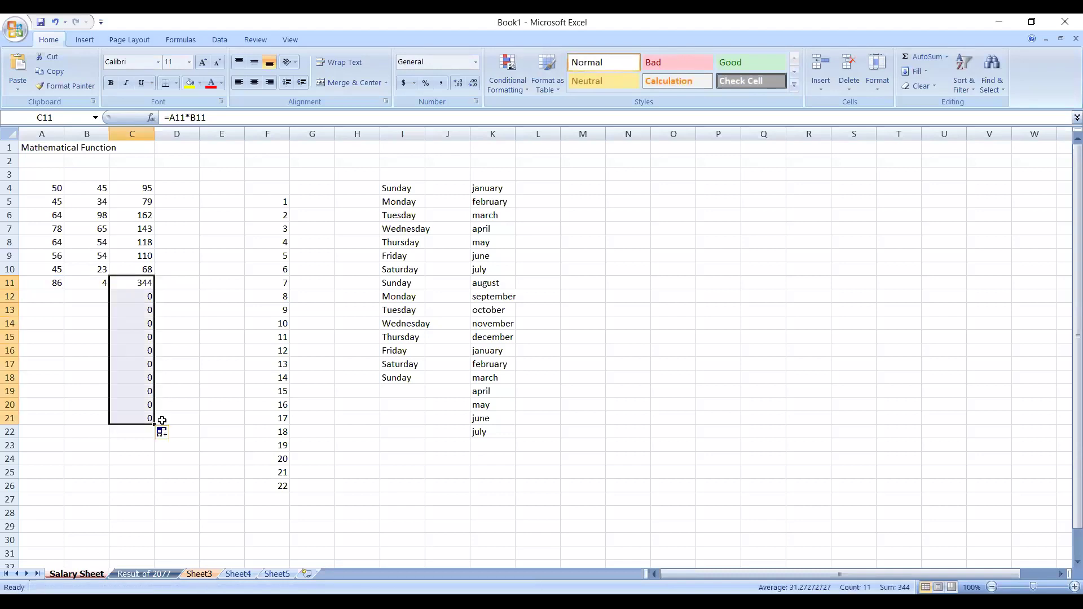
left_click(62, 416)
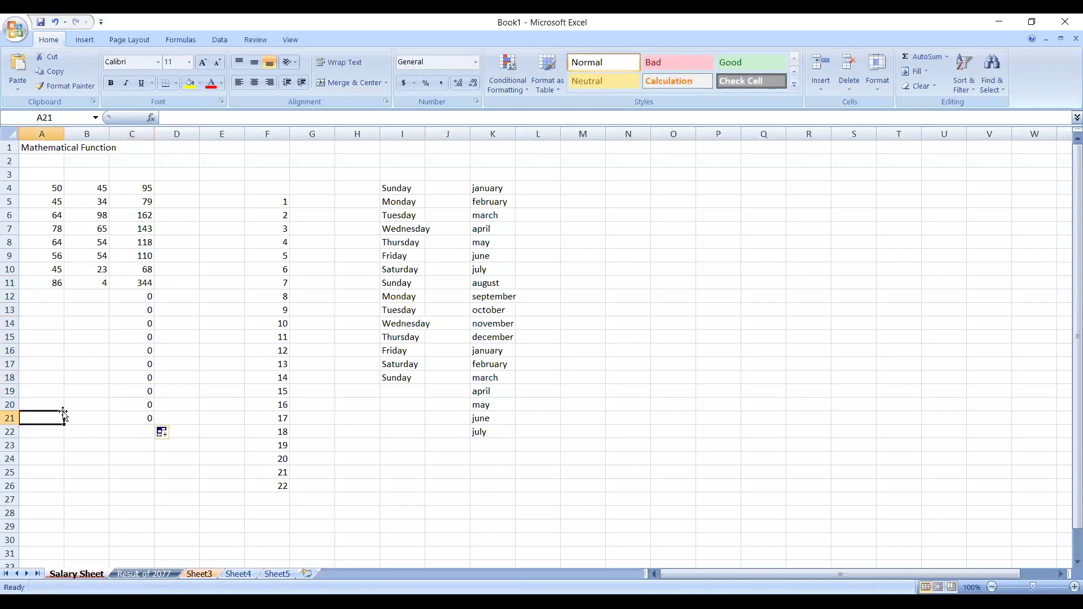
Step: Enter 12 in cell A12 and 5 in cell B12 as factors for the multiplication
left_click(41, 301)
type("12")
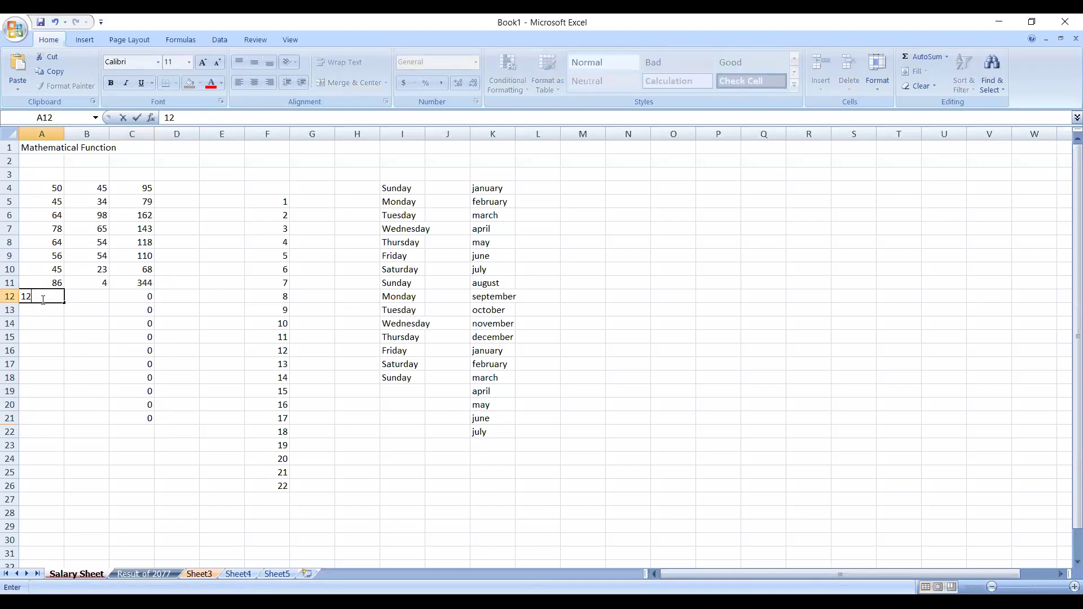
left_click(88, 297)
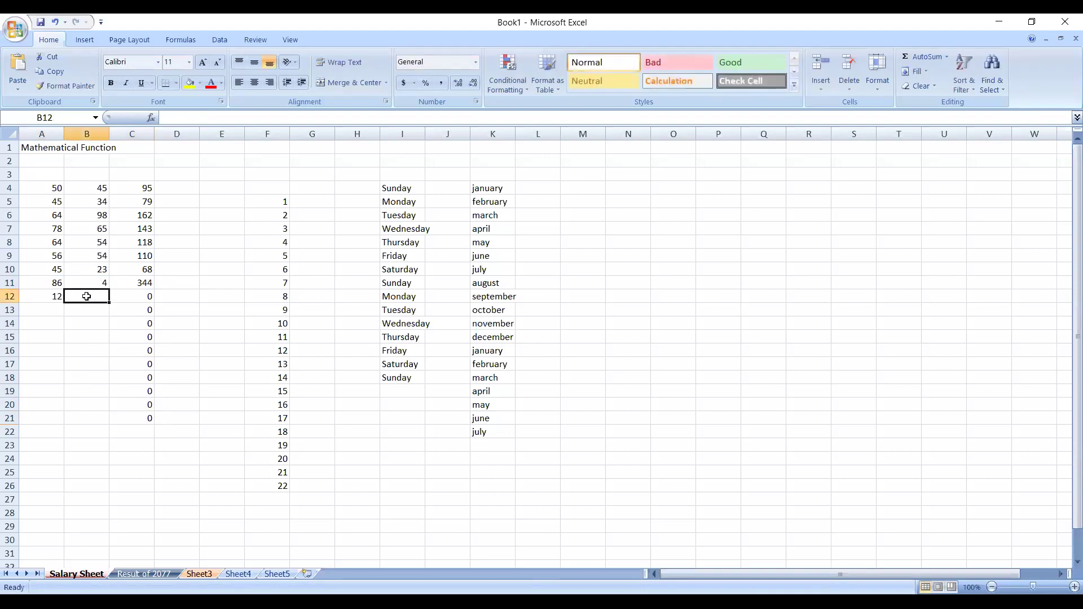
type("5")
left_click(83, 308)
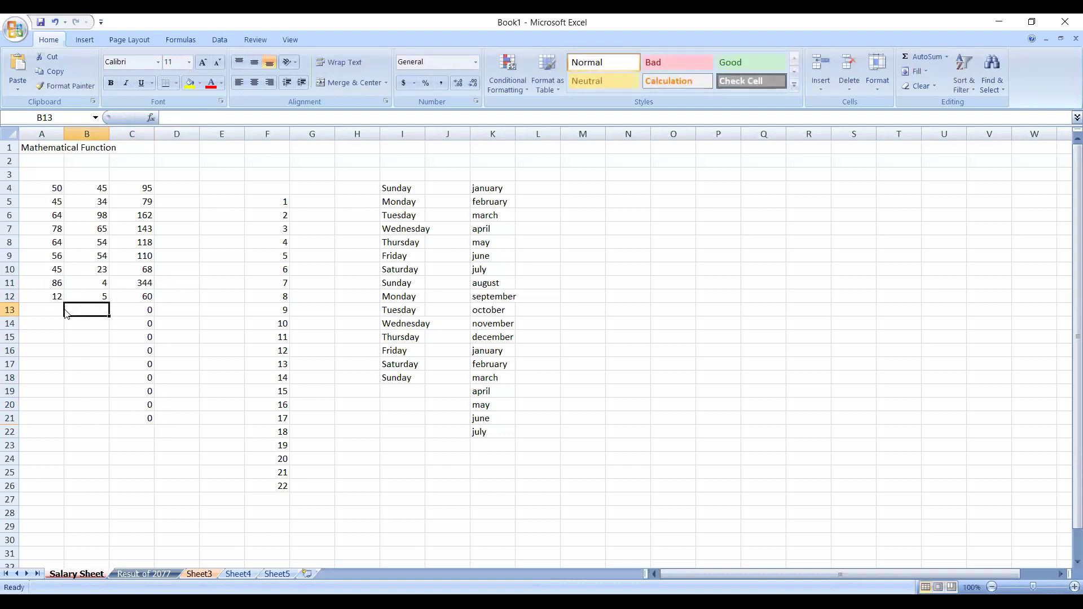
Step: Enter 18 in cell A13 and 9 in cell B13 as the next pair of factors
left_click(56, 310)
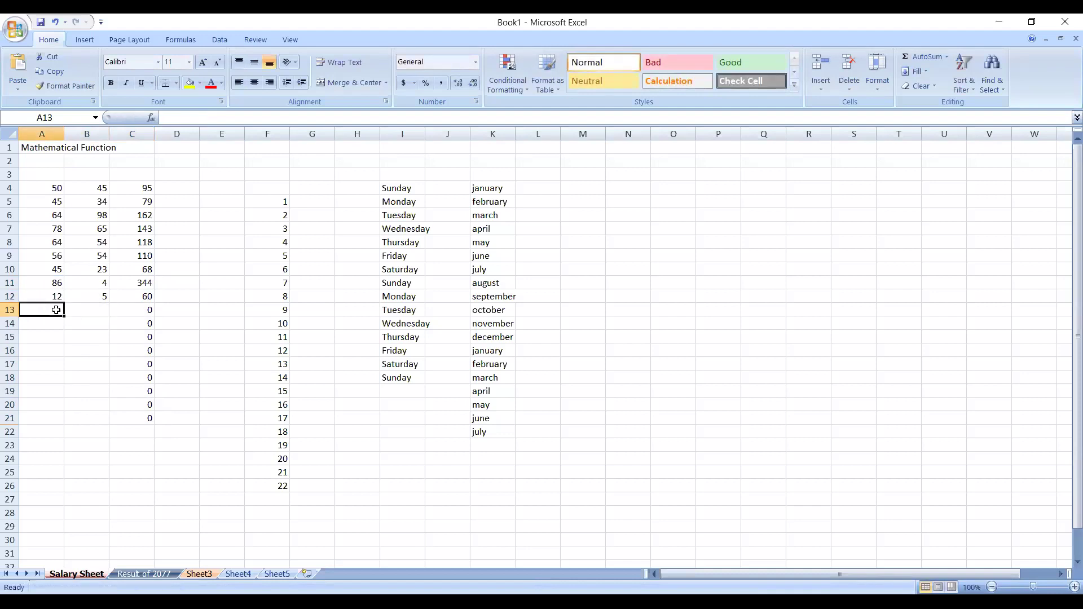
type("18")
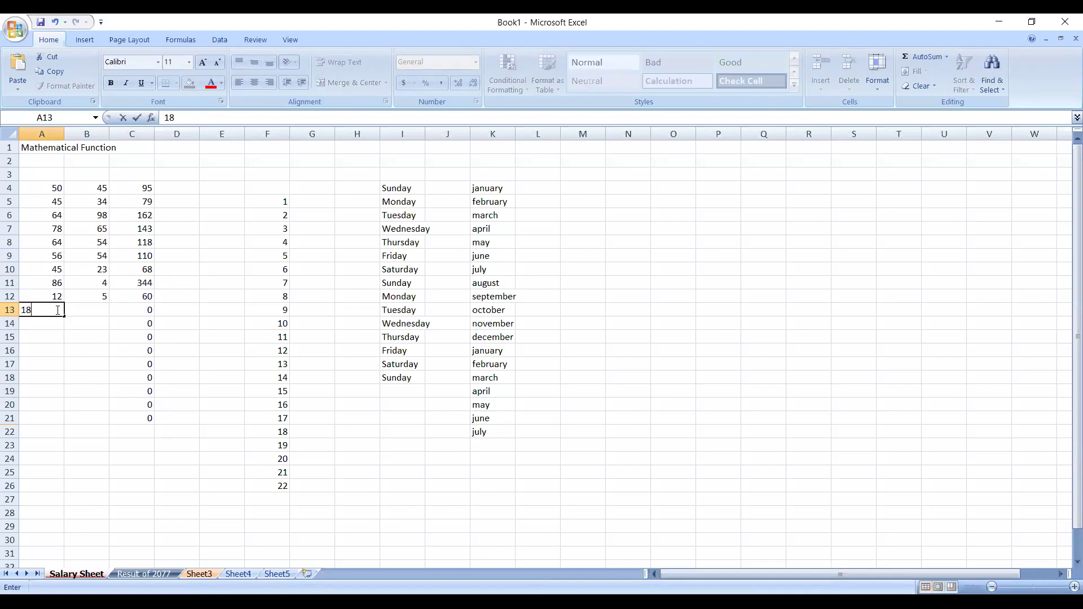
left_click(92, 309)
type("9")
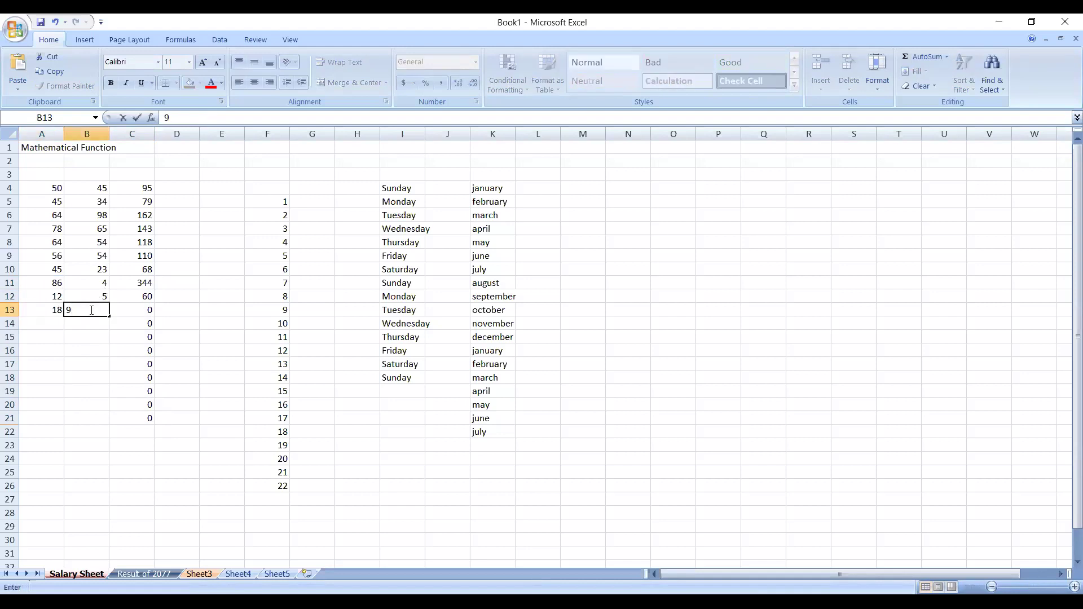
left_click(65, 336)
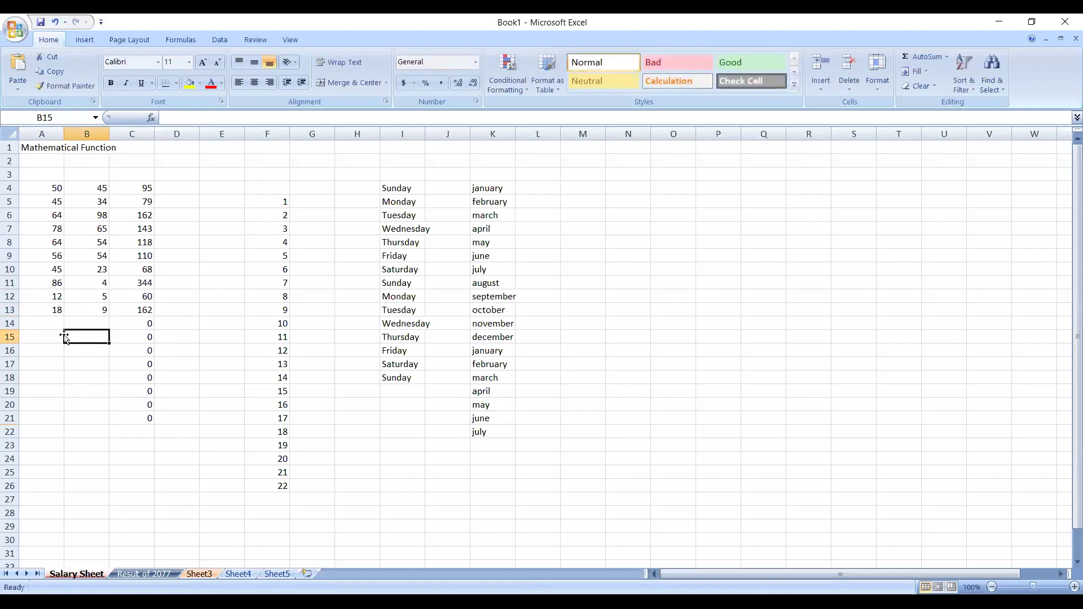
Step: Enter 16 in cell A14 and 7 in cell B14 as another pair of factors
left_click(41, 320)
type("1")
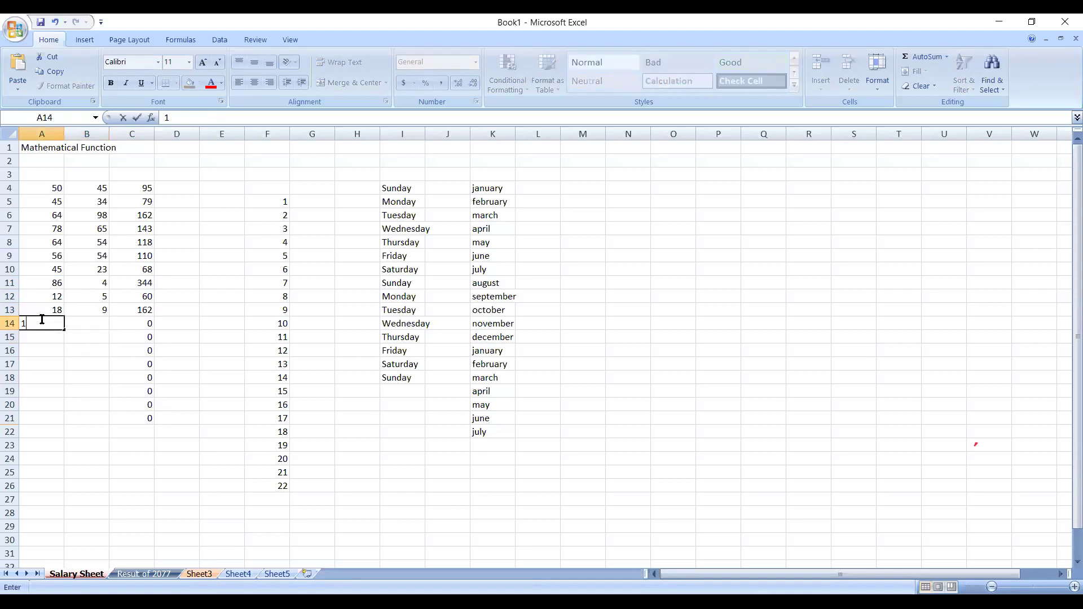
type("6")
left_click(88, 328)
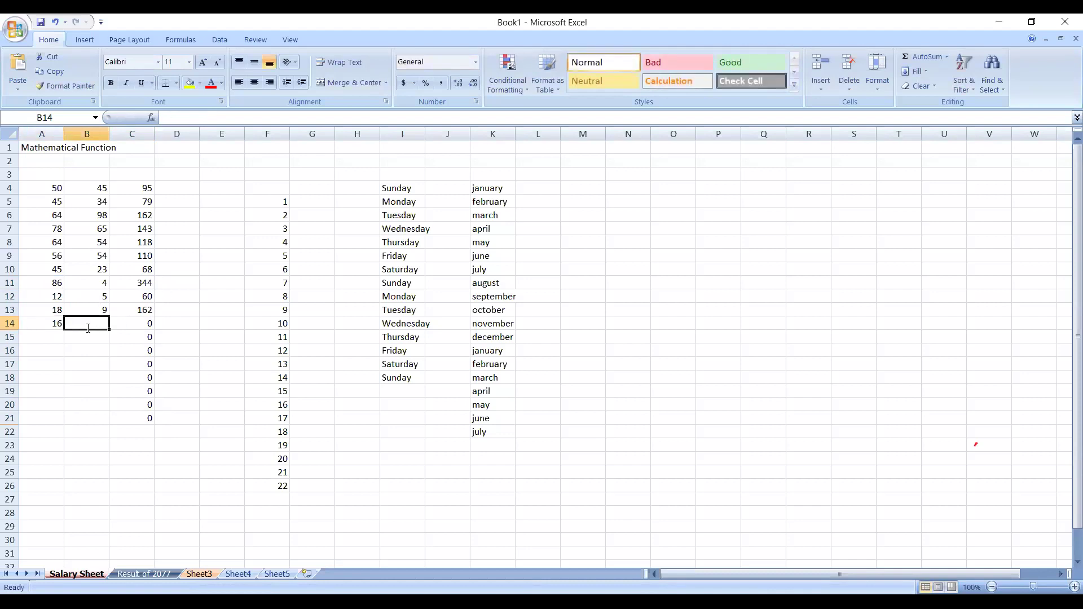
type("7")
left_click(84, 334)
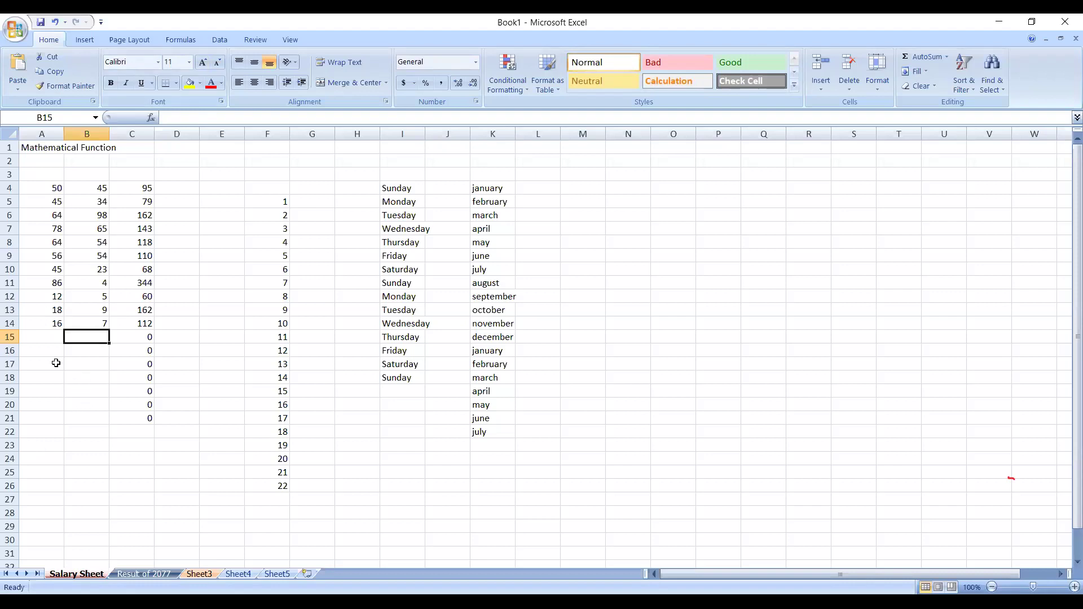
Step: Enter 45 in cell A16 and 15 in cell B16, leaving row 15 blank
left_click(41, 354)
type("45")
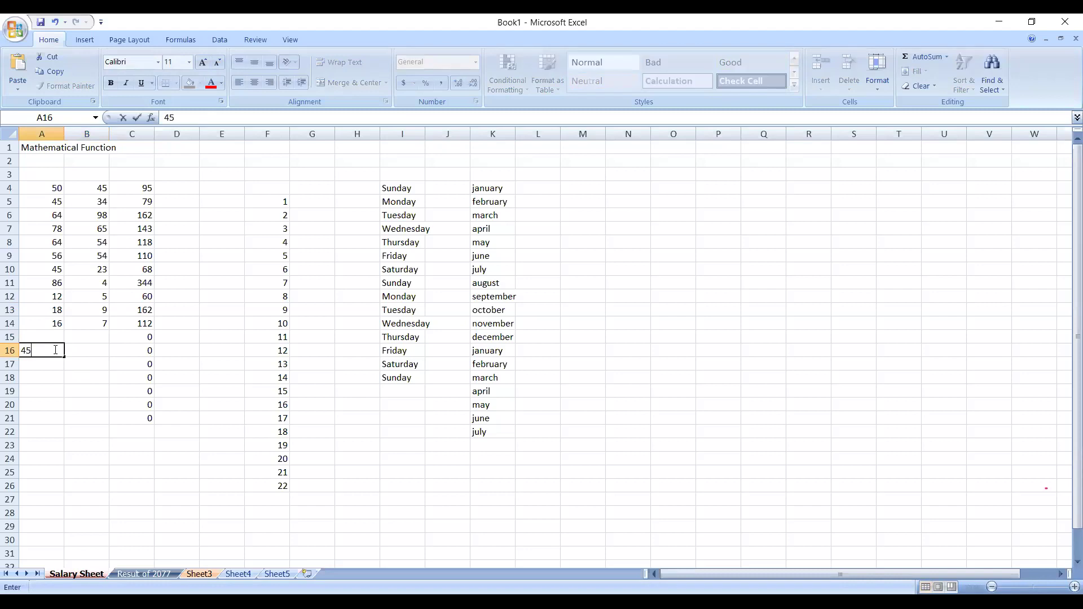
left_click(82, 354)
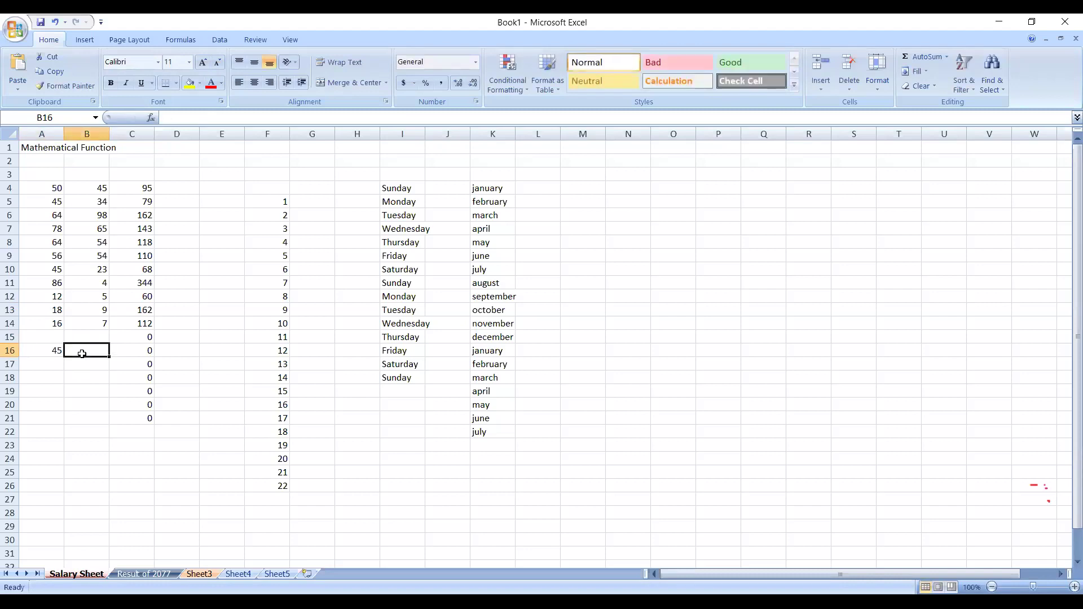
type("15")
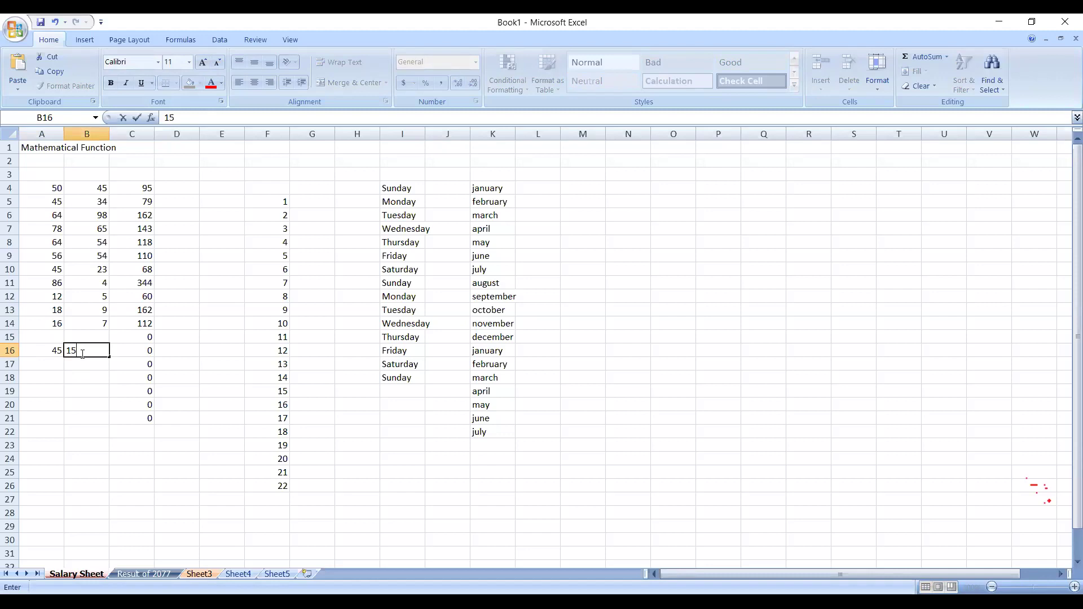
left_click(106, 369)
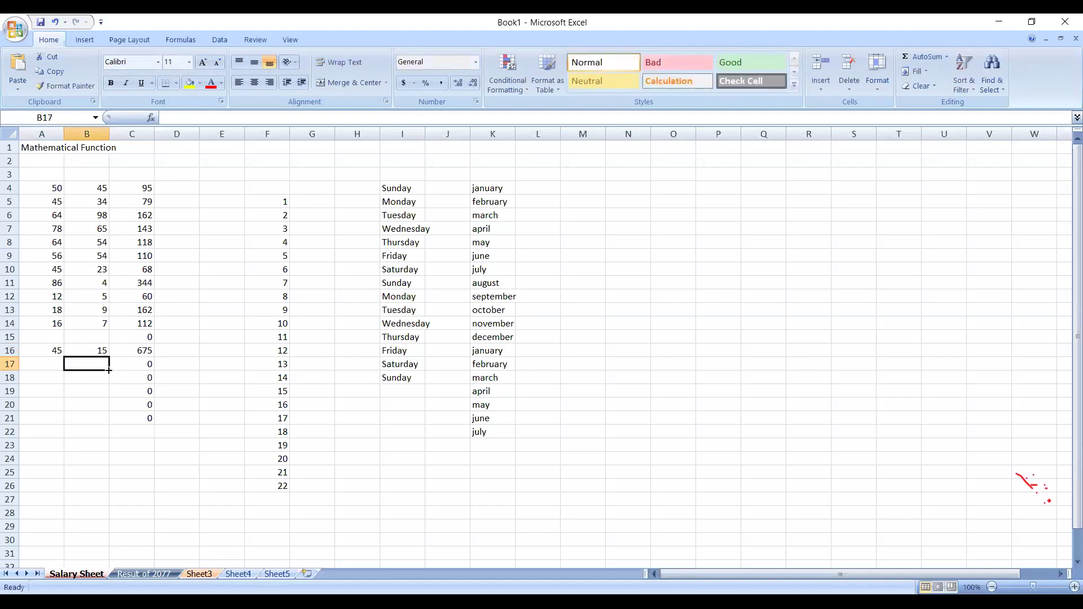
Step: Replace the formula in cell C16 with the division formula =A16/B16
left_click(133, 353)
type("=")
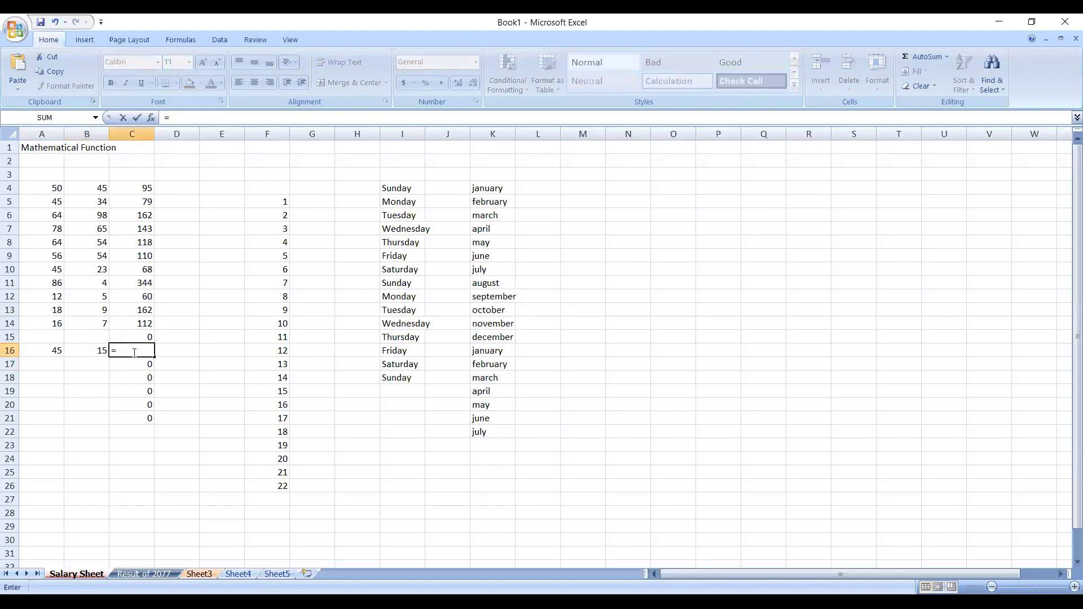
left_click(55, 351)
type("%")
key("BackSpace")
type("/")
left_click(86, 351)
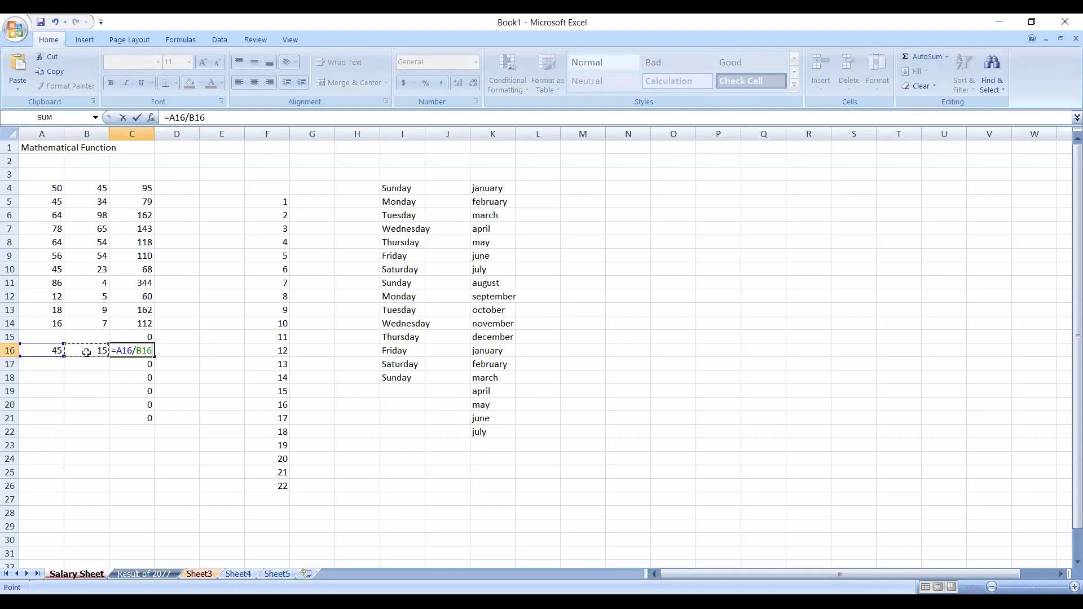
key("Return")
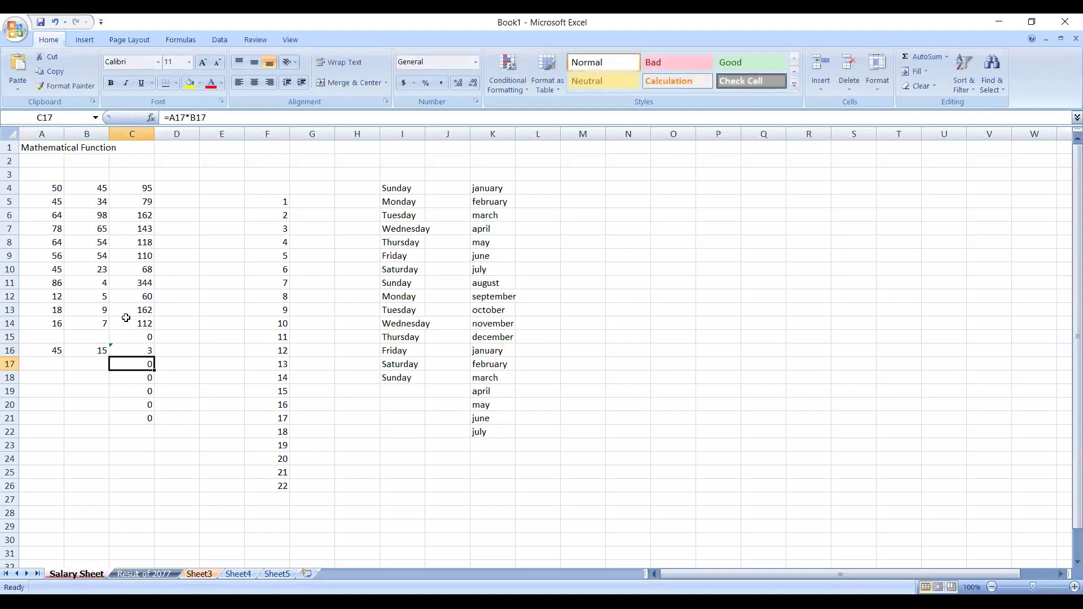
Step: Auto-fill the division formula from cell C16 down column C through cell C21
left_click(128, 350)
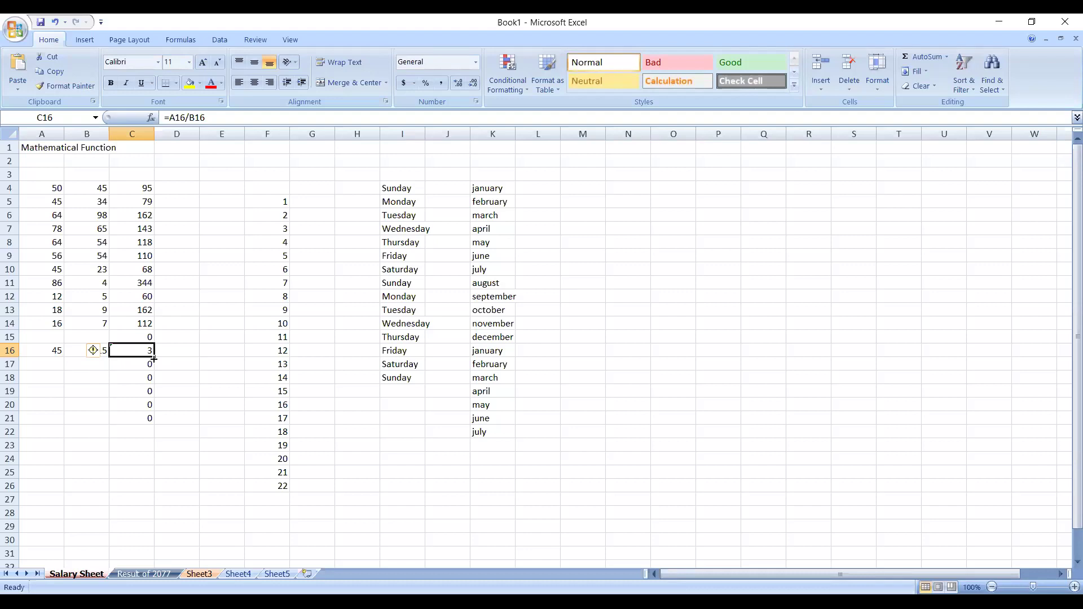
left_click_drag(87, 392, 87, 415)
left_click(146, 348)
left_click_drag(154, 356, 156, 427)
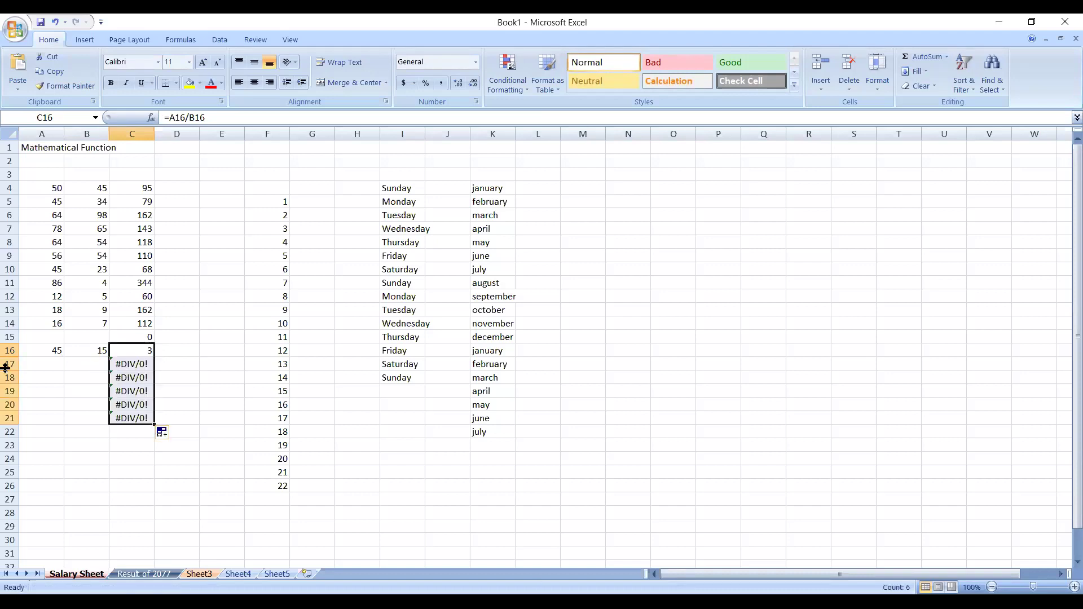
Step: Enter 69 in cell A17 and 32 in cell B17 for the division formula
left_click(56, 367)
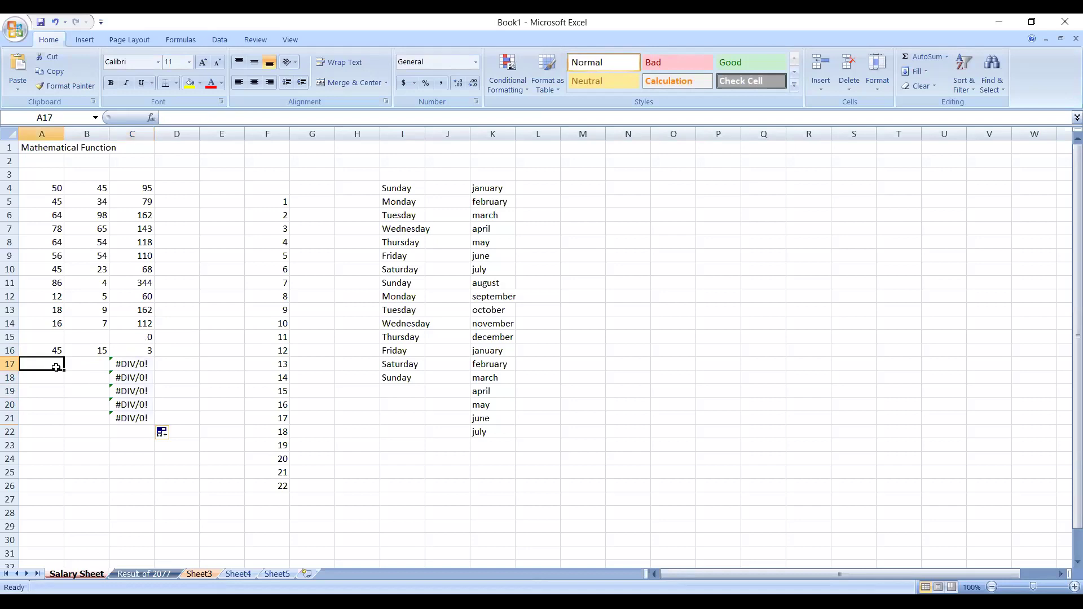
type("6")
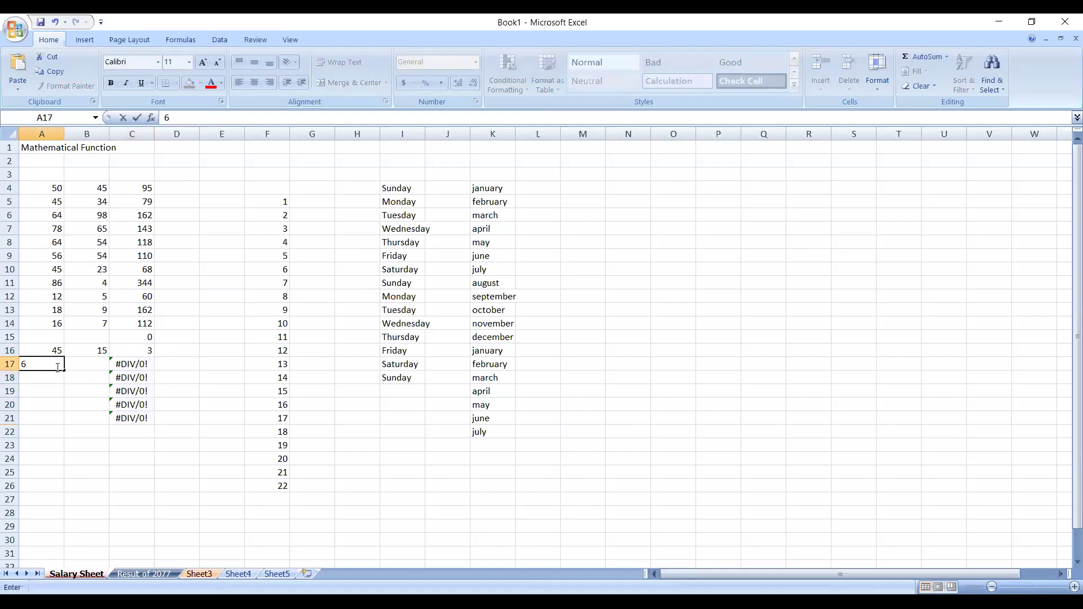
type("9")
left_click(84, 366)
type("32")
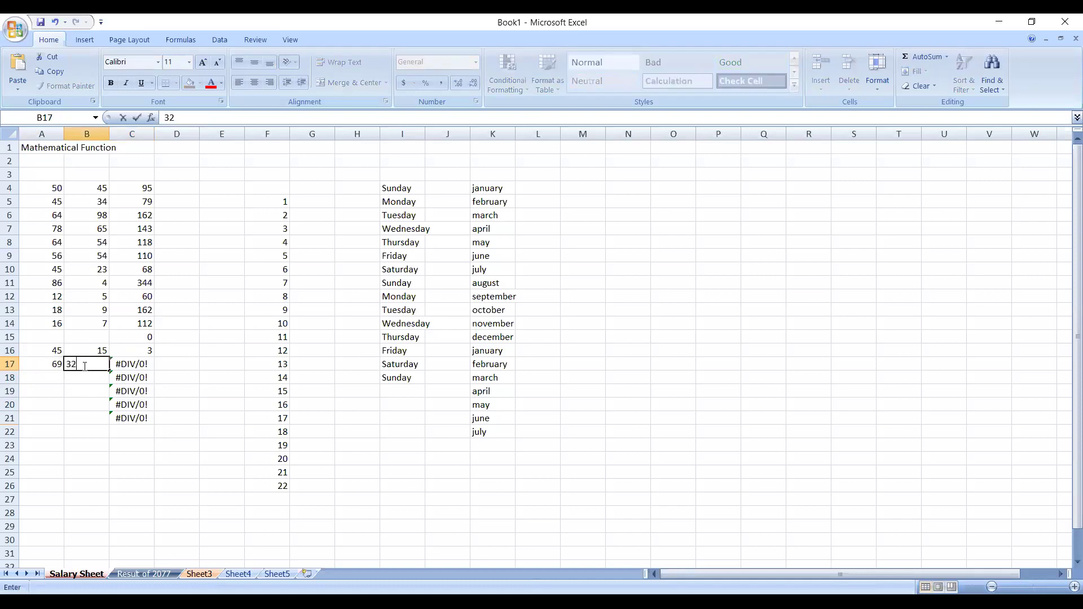
left_click(74, 381)
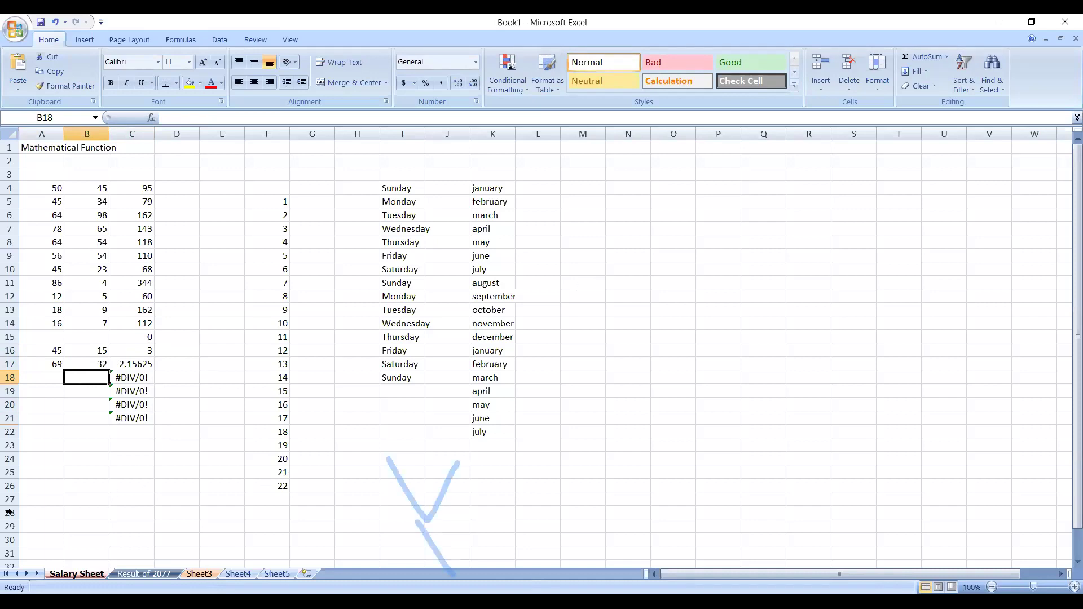
Step: Enter 50000 in cell N6 and select the adjacent cell O6
left_click(638, 218)
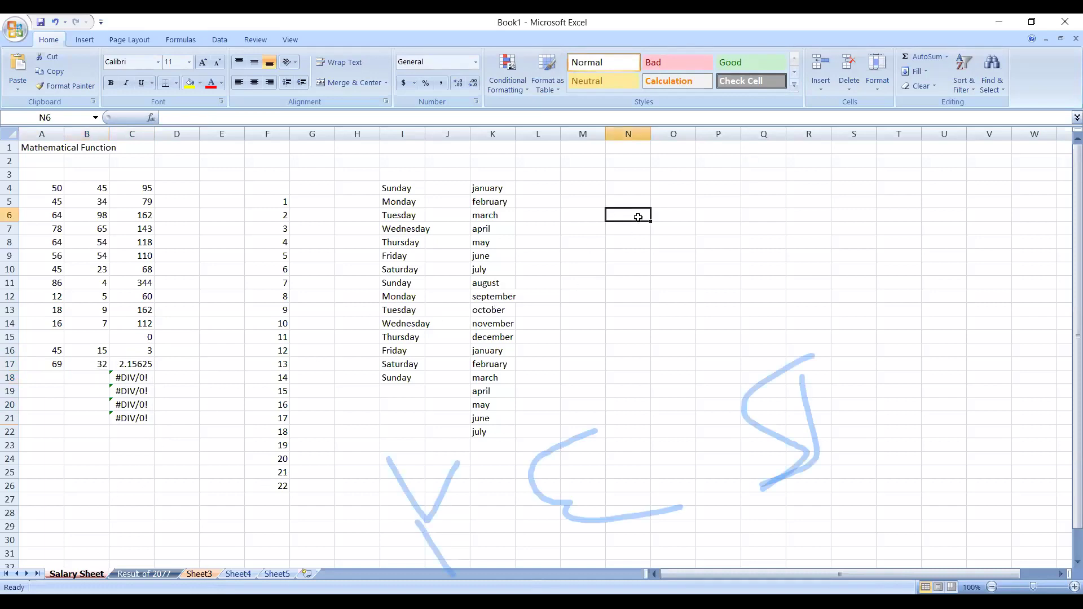
type("50000")
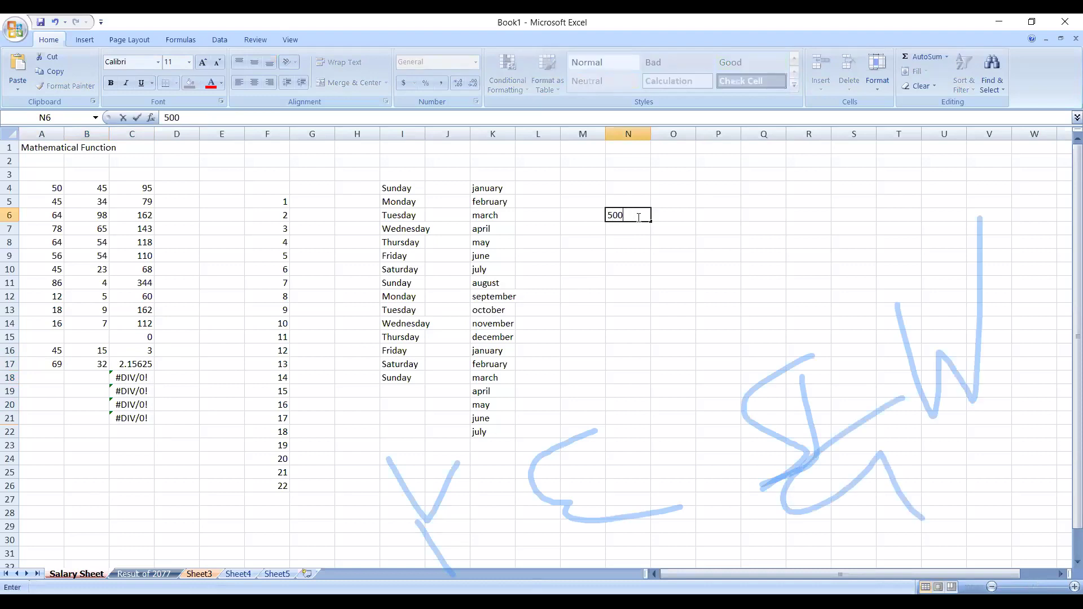
left_click(681, 214)
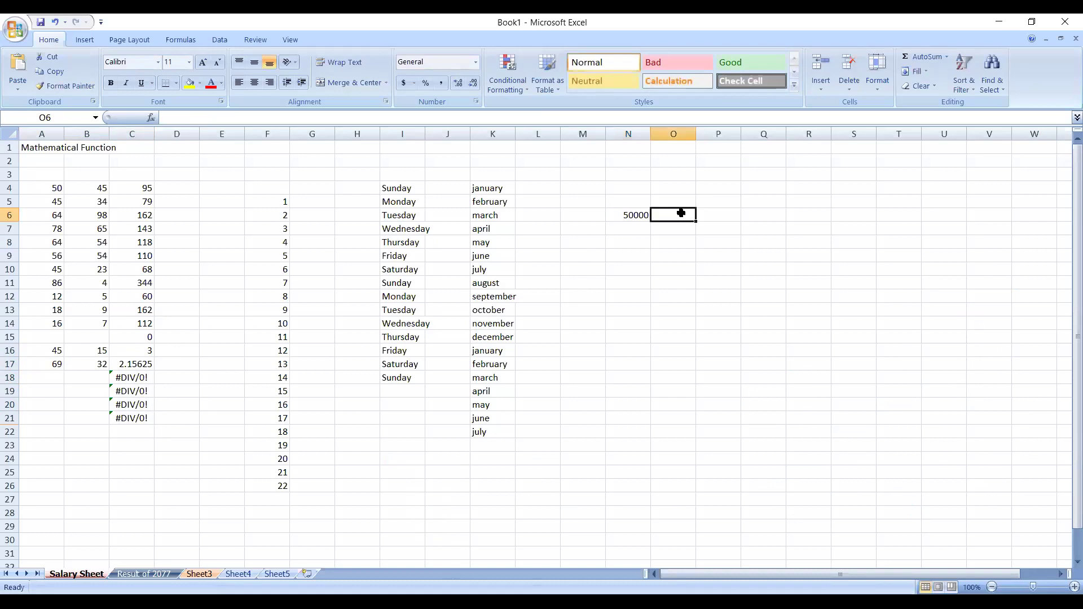
Step: Enter 10 in cell O6 and the percentage formula =N6*O6/100 in cell P6
type("10")
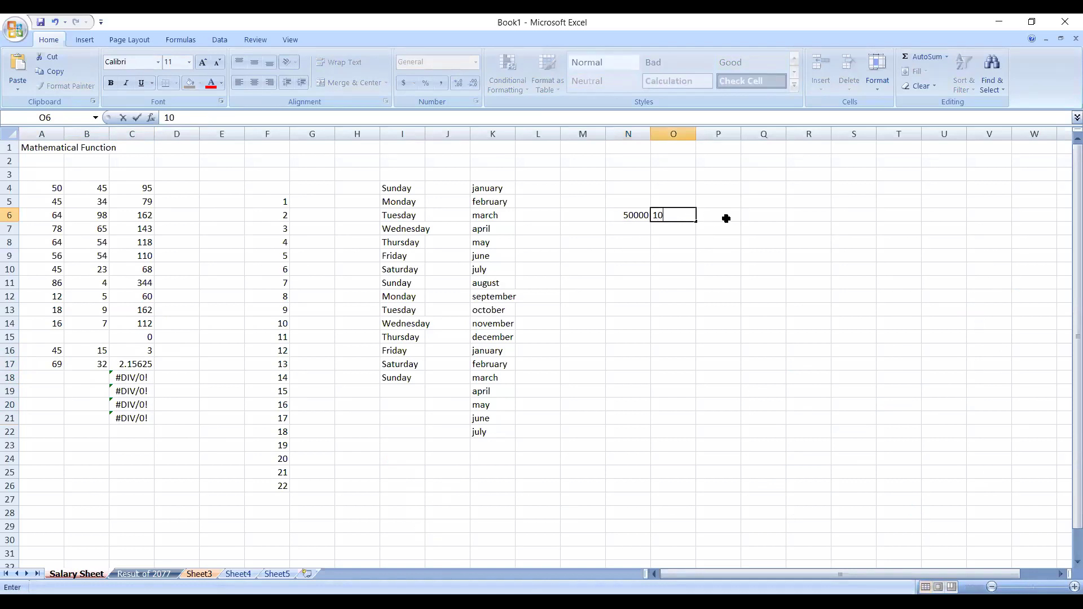
left_click(726, 218)
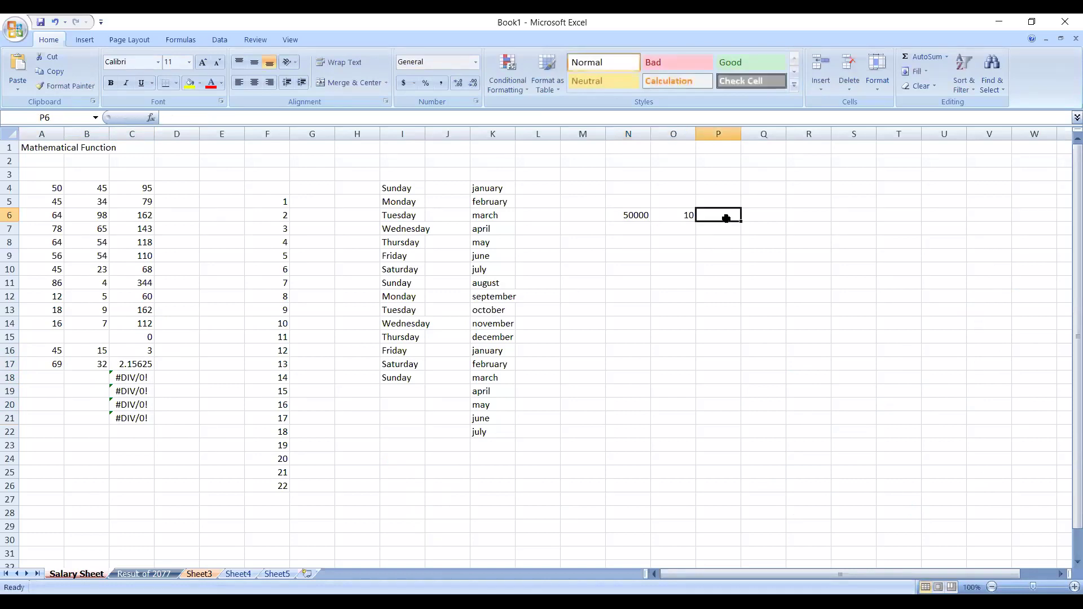
type("=")
left_click(634, 215)
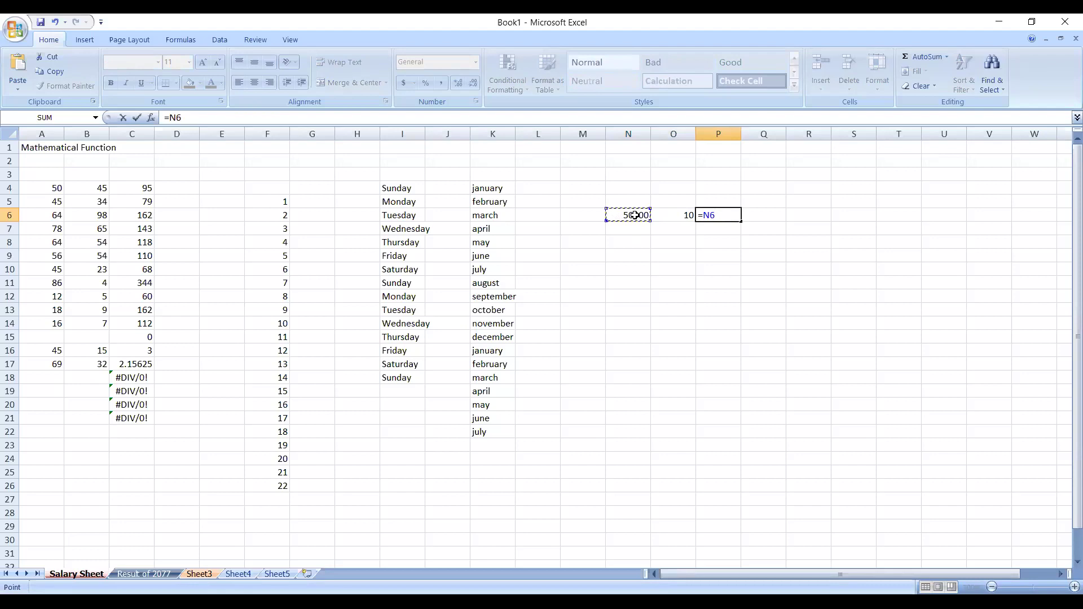
type("*")
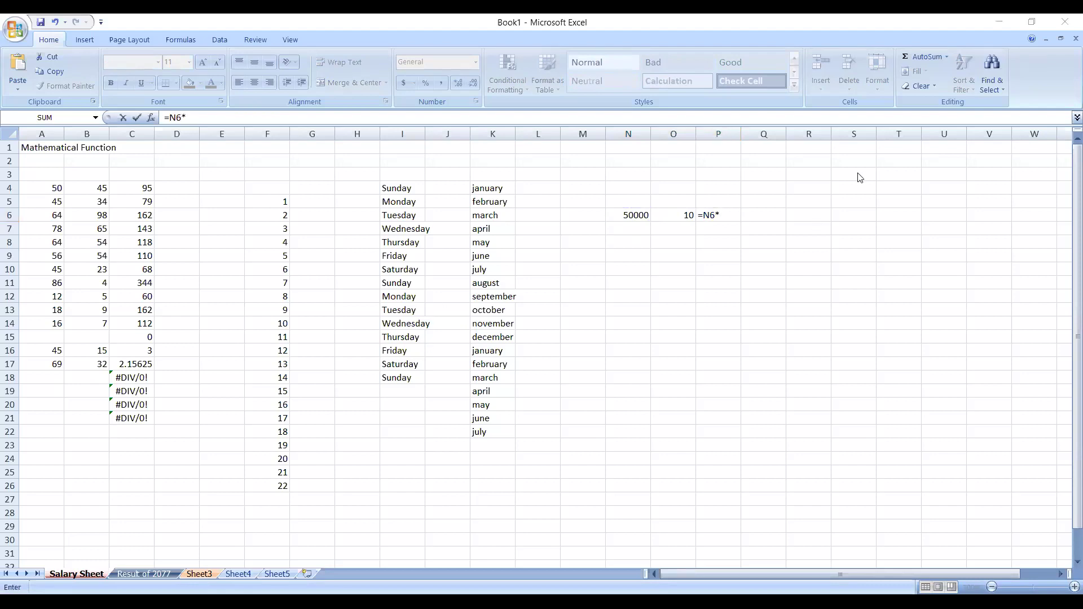
left_click(717, 220)
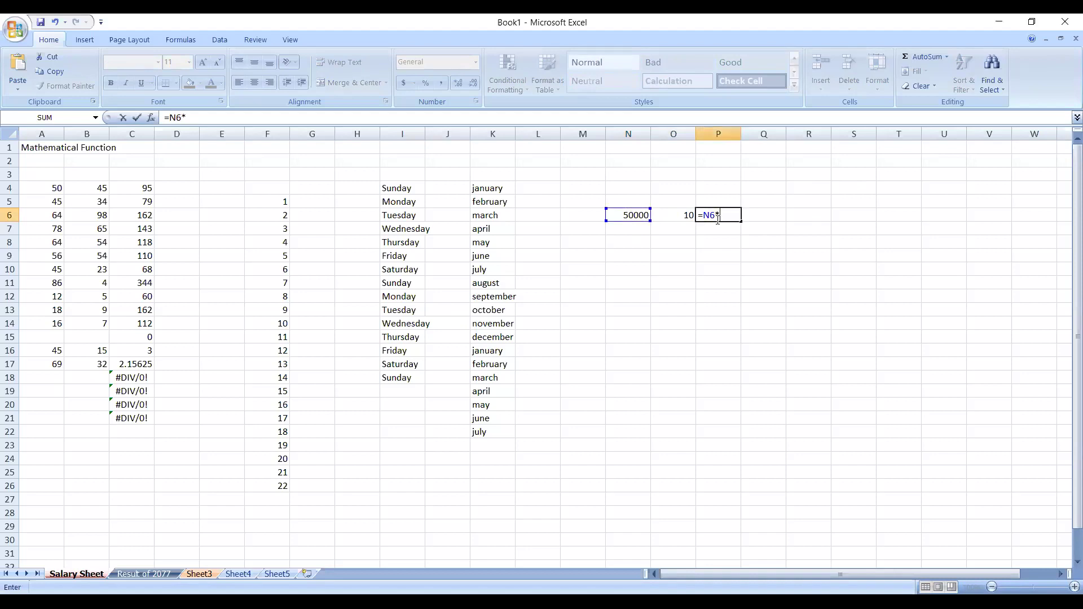
left_click(684, 216)
type("/100")
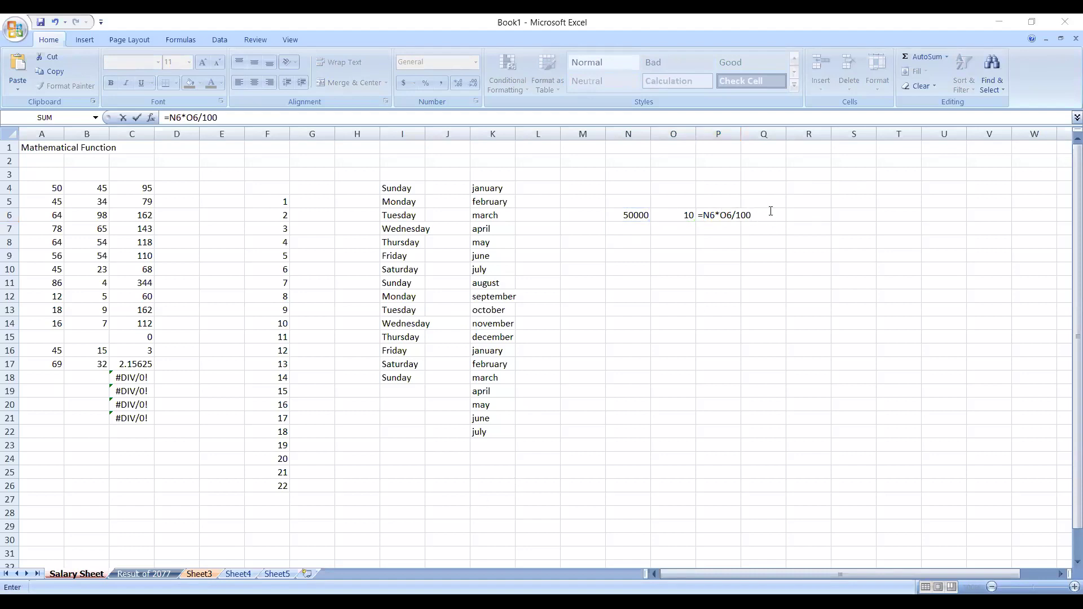
left_click(734, 216)
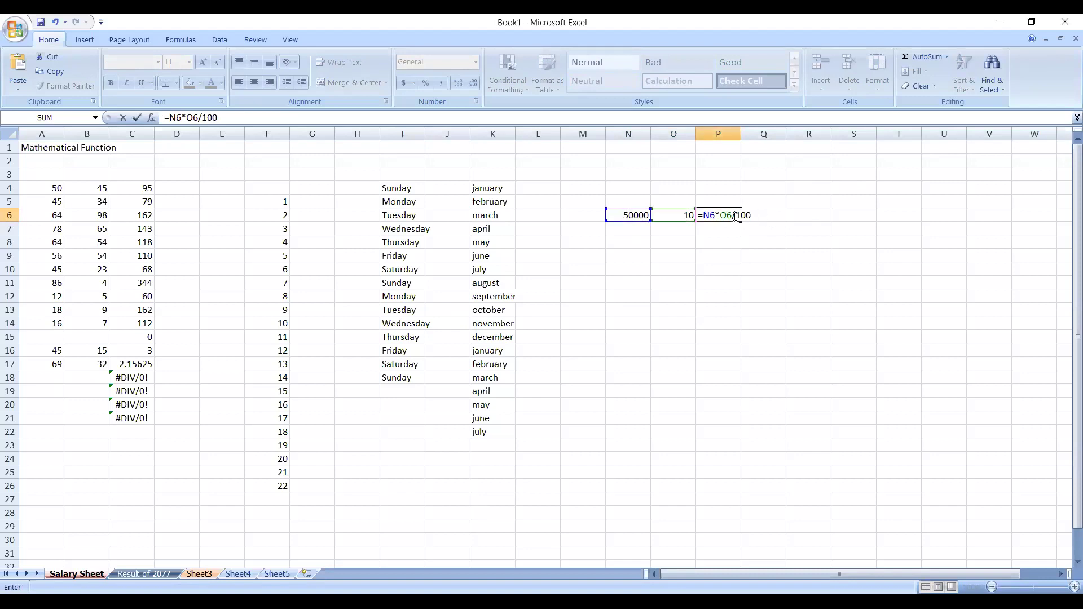
key("Return")
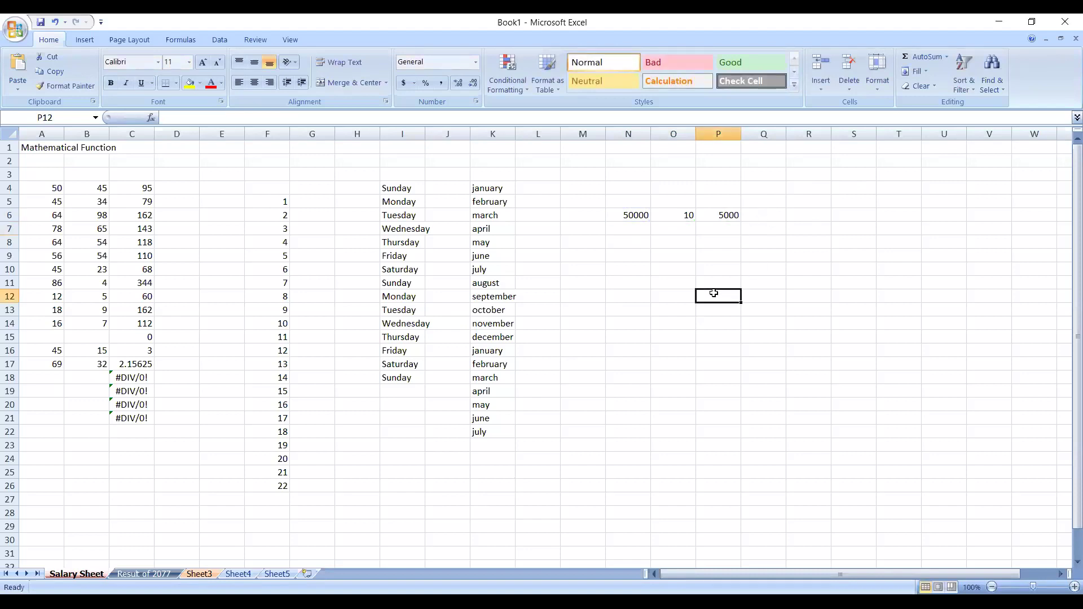
Step: Auto-fill the percentage formula from cell P6 down column P through cell P23
left_click(645, 213)
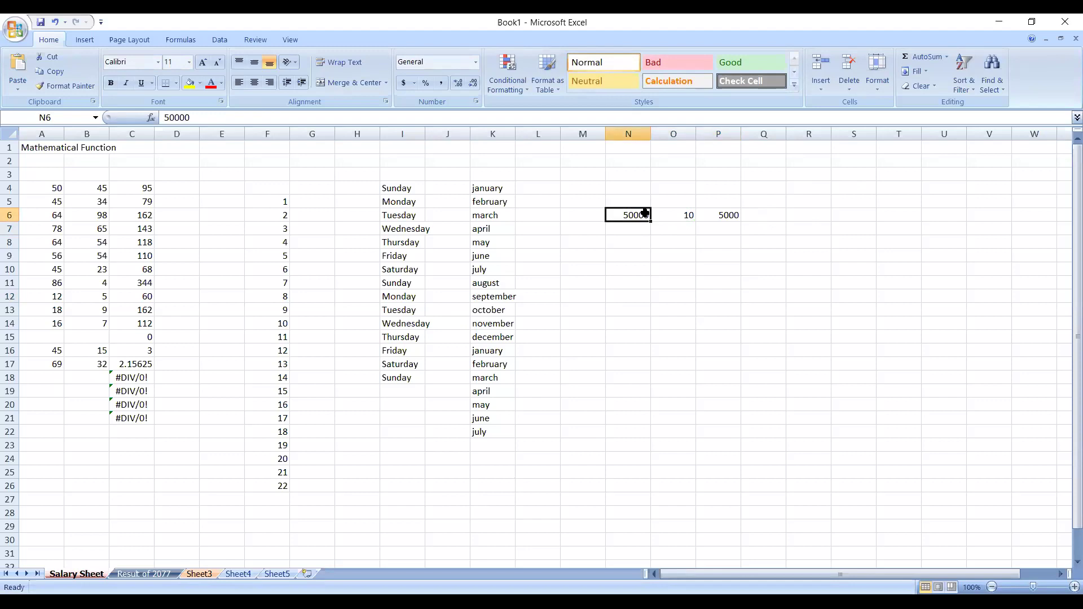
left_click(720, 213)
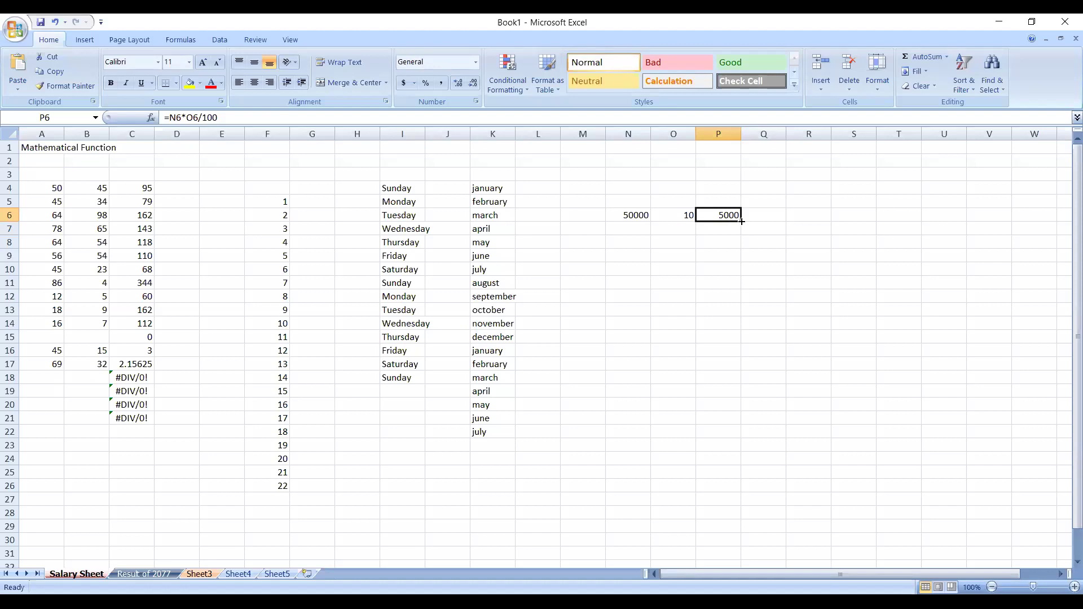
left_click_drag(741, 221, 758, 451)
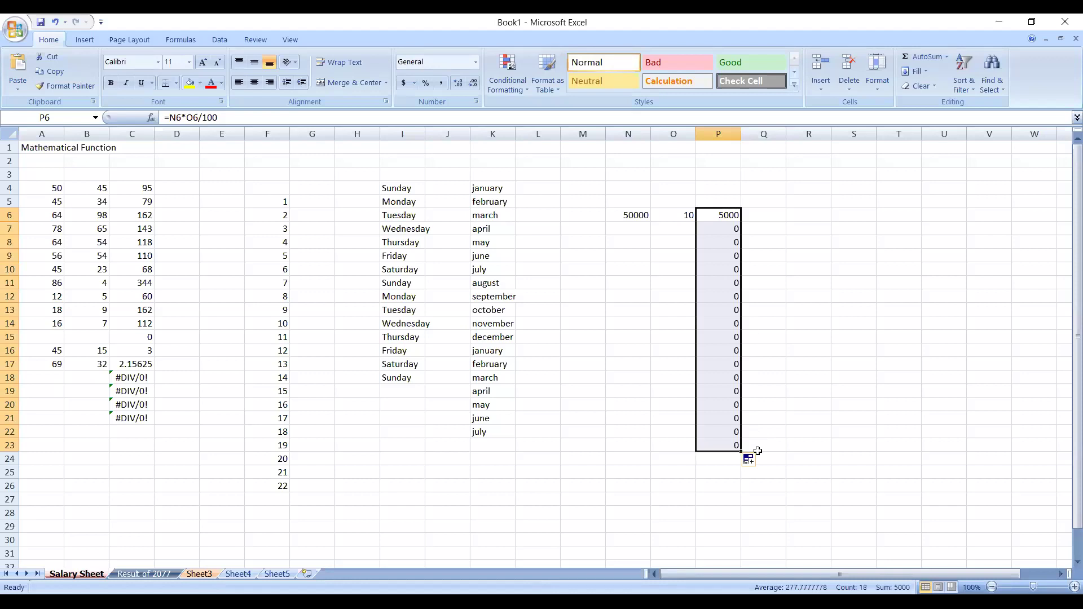
Step: Enter 79999 in cell N7 and 5 in cell O7 for the percentage formula
left_click(635, 229)
type("79999")
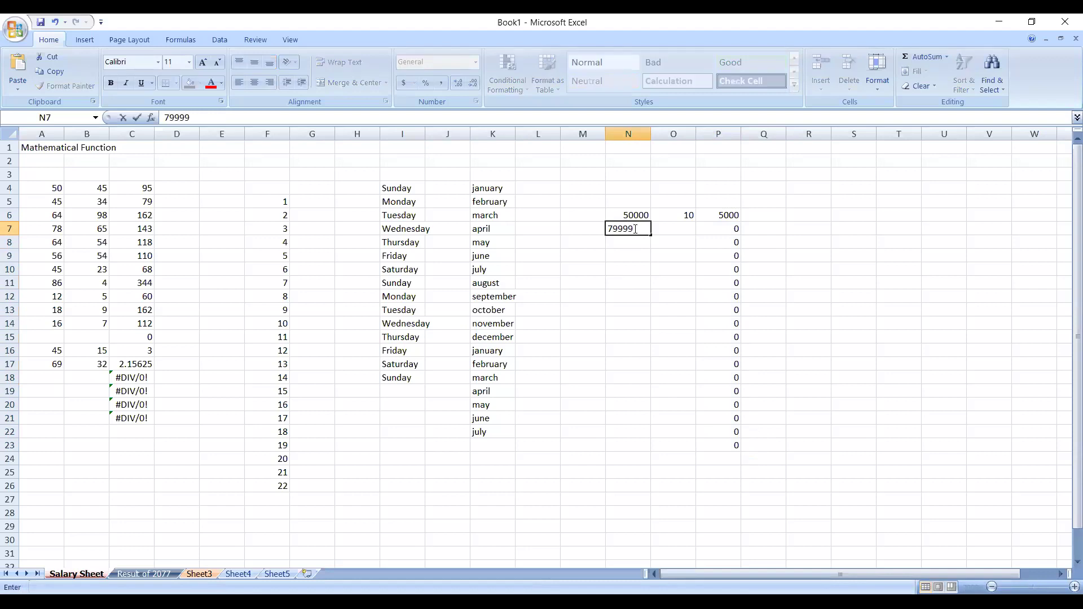
left_click(671, 235)
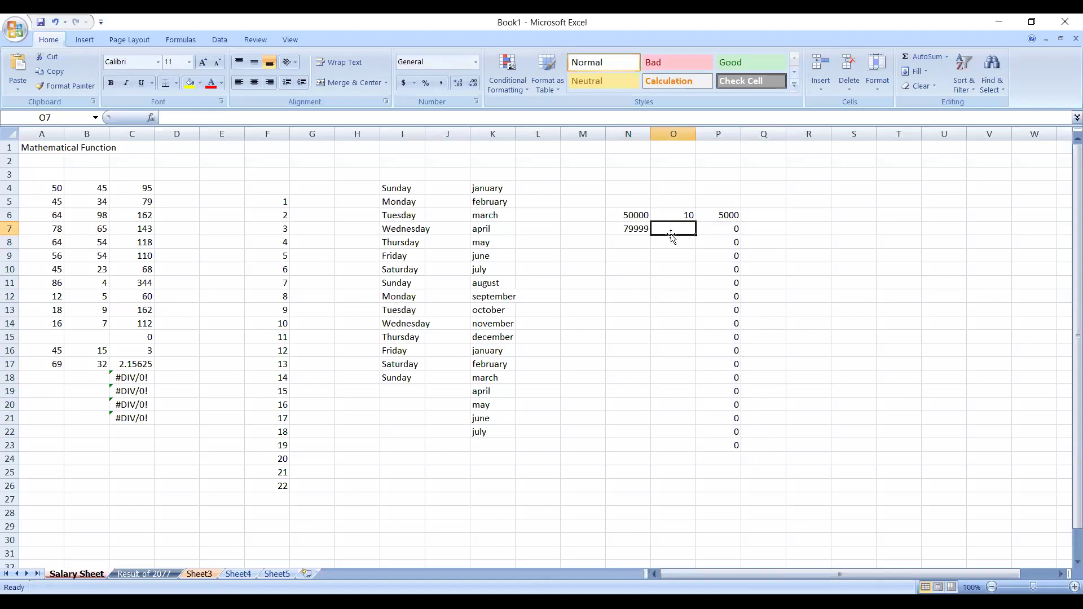
type("5")
left_click(613, 319)
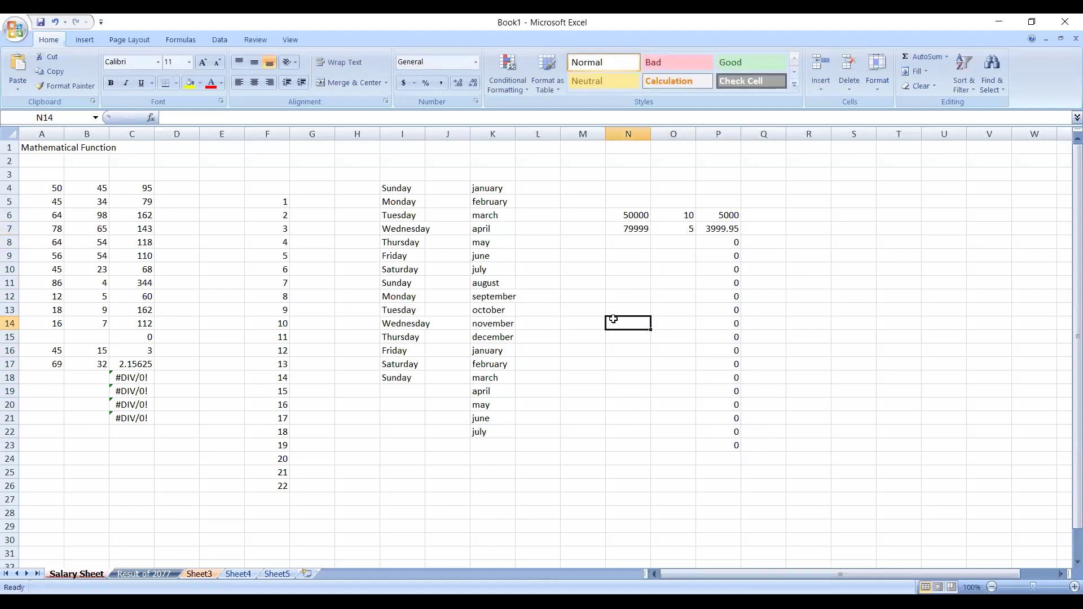
Step: Enter 5000 in cell N8 and 4 in cell O8 for the percentage formula
left_click_drag(613, 319, 633, 244)
left_click(638, 243)
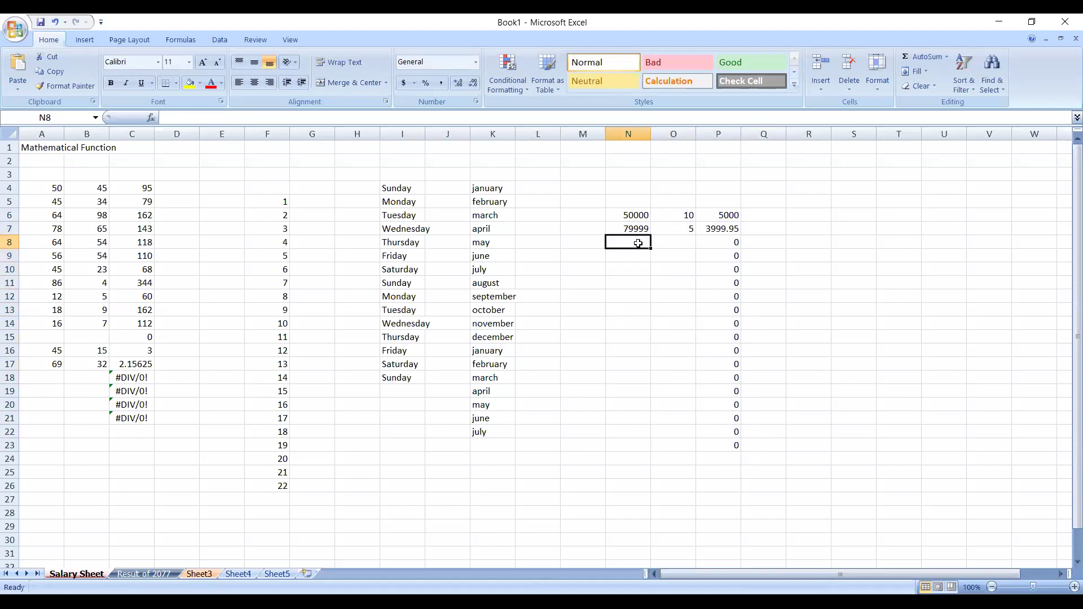
type("5000")
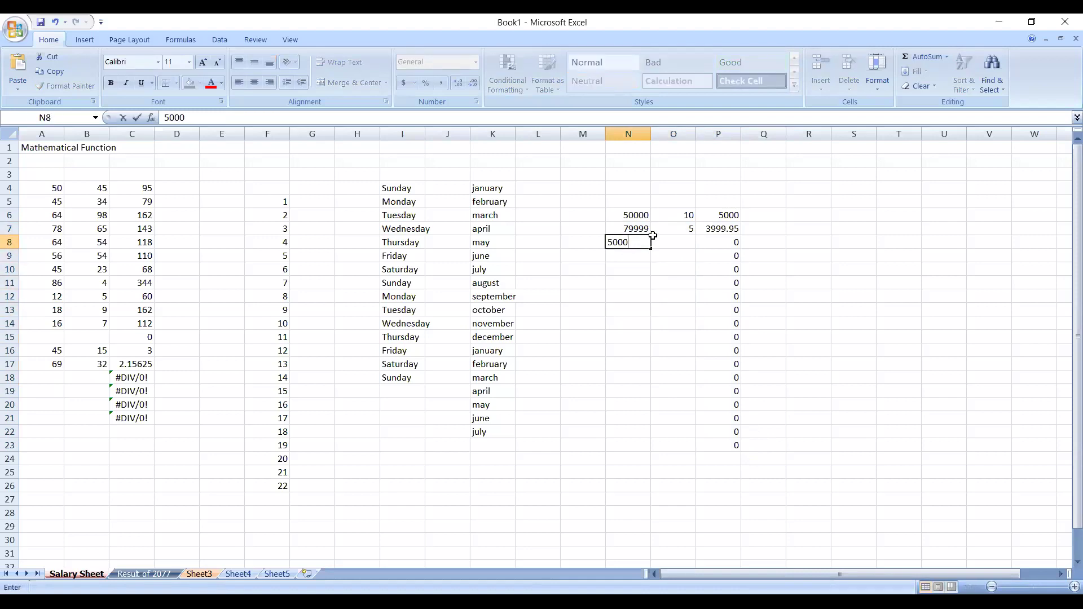
left_click(672, 249)
type("4")
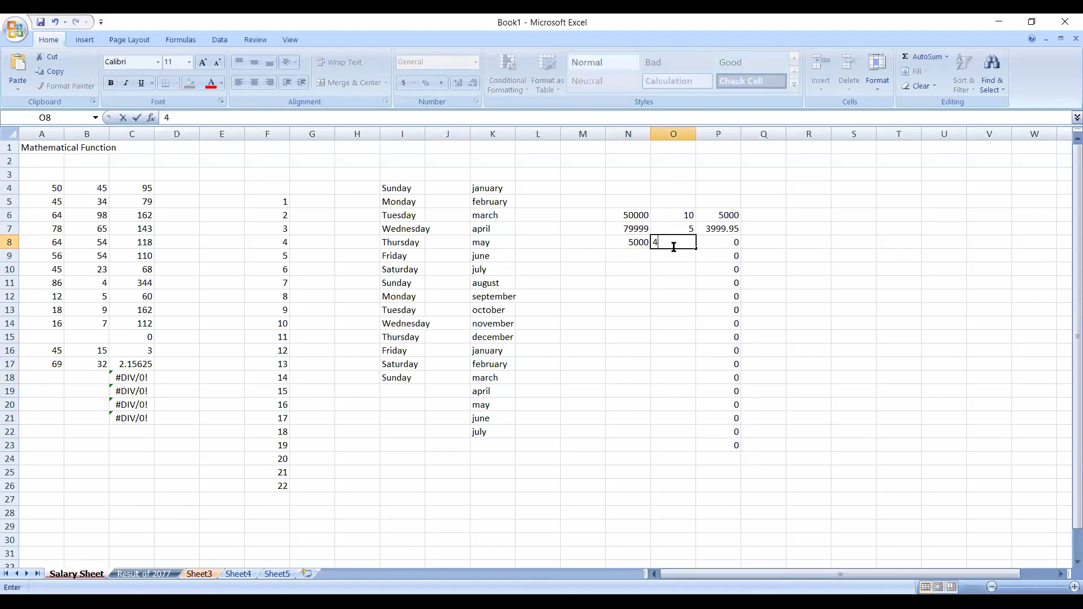
left_click(612, 307)
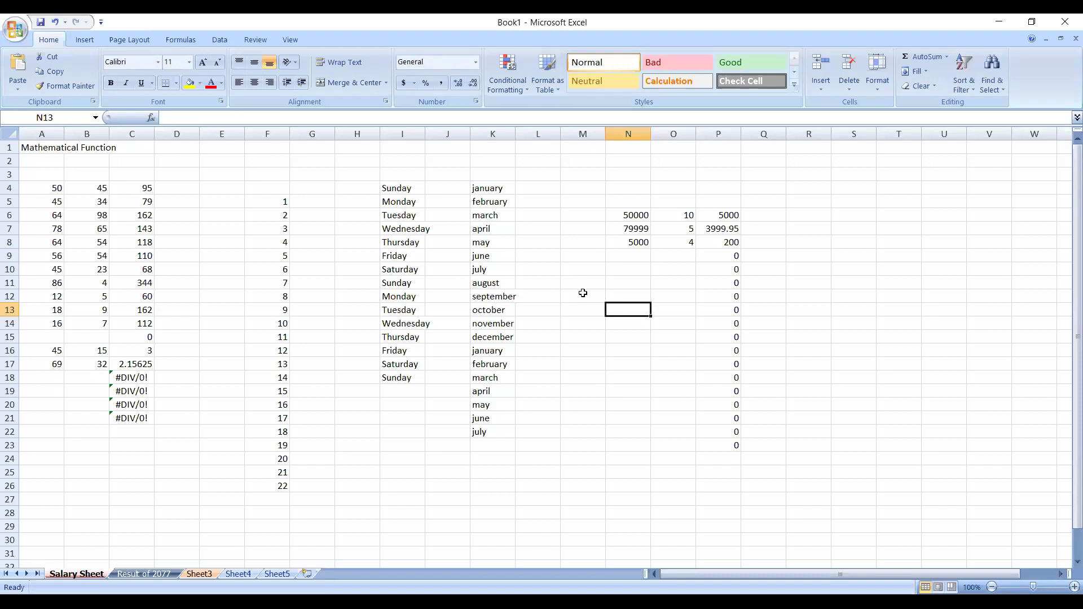
left_click(583, 293)
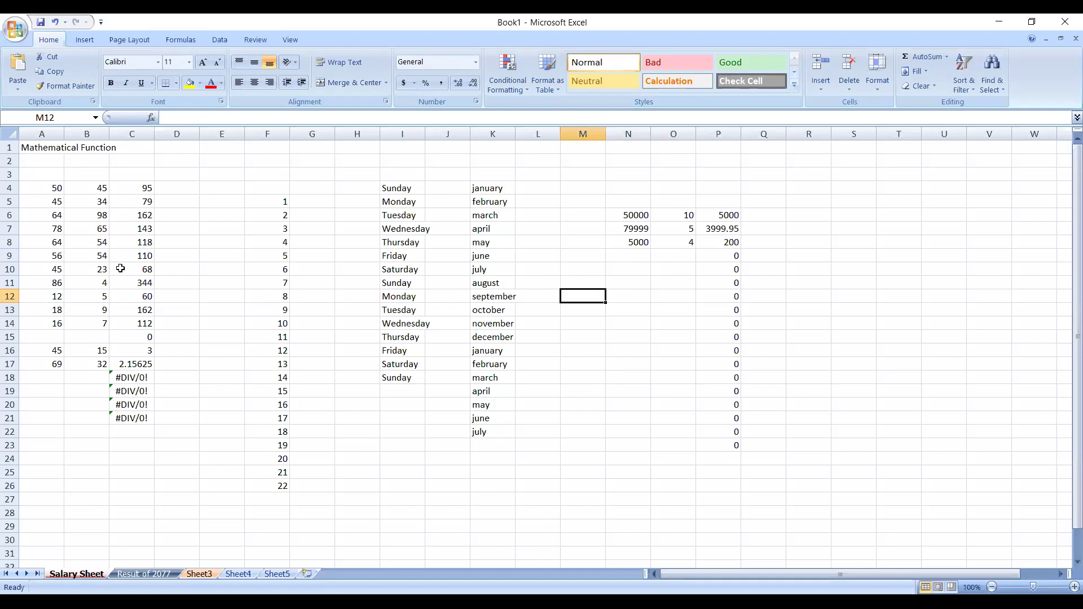
left_click(53, 149)
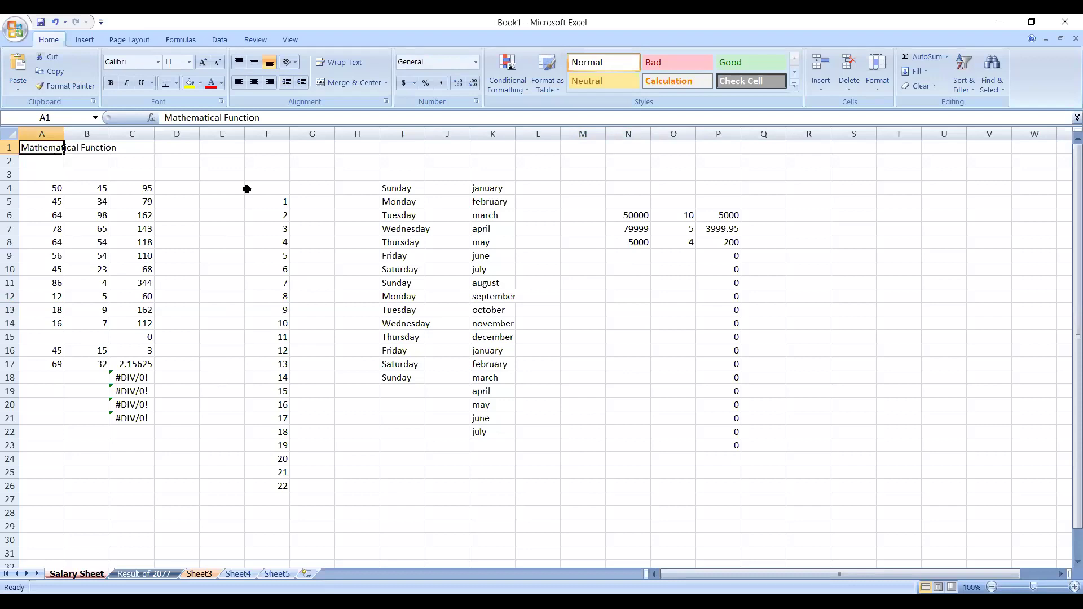
left_click_drag(246, 188, 448, 279)
left_click_drag(54, 145, 468, 356)
left_click_drag(539, 404, 715, 500)
left_click(714, 500)
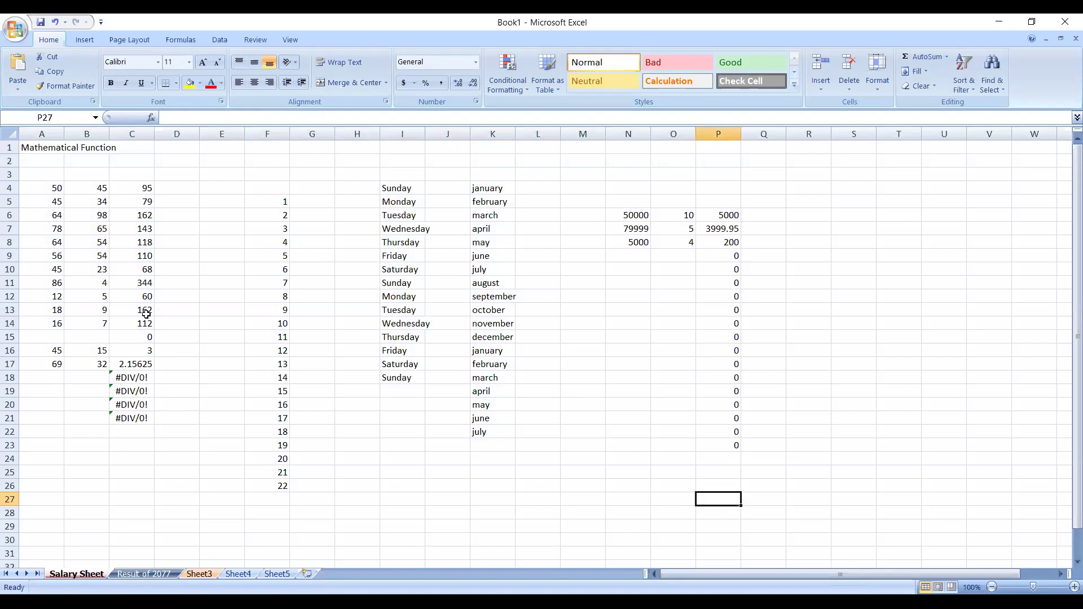
double_click(61, 147)
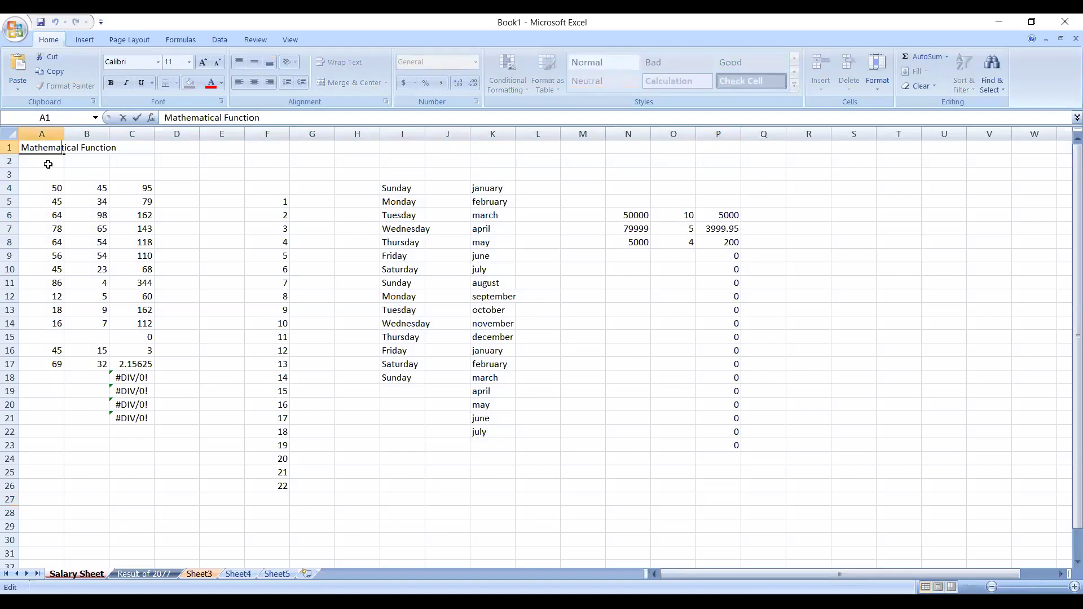
left_click(46, 163)
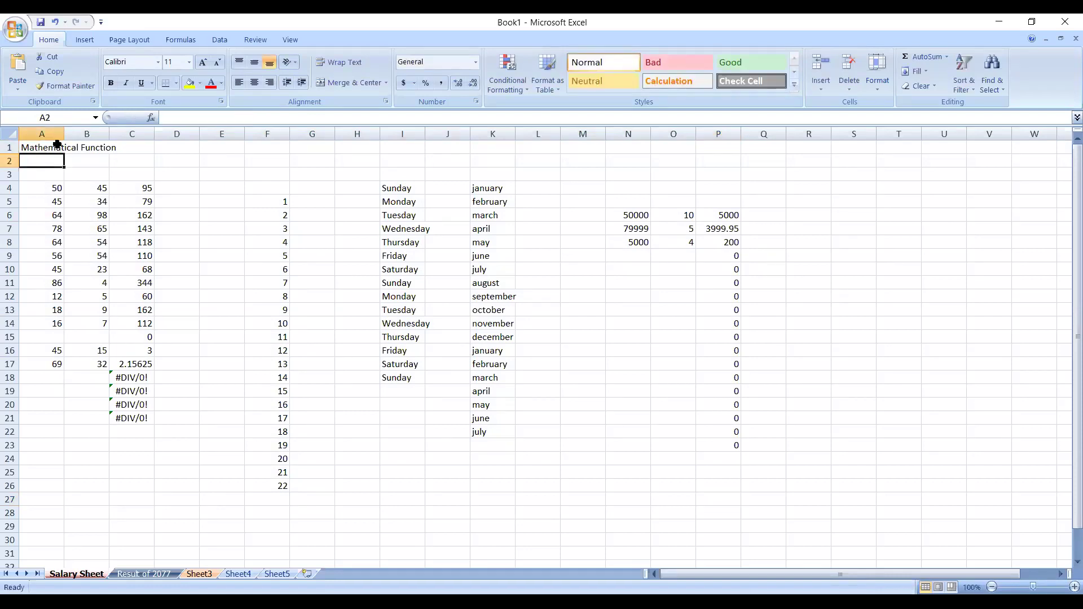
Step: Clear all the sheet's contents in the range A1:P26
left_click(50, 149)
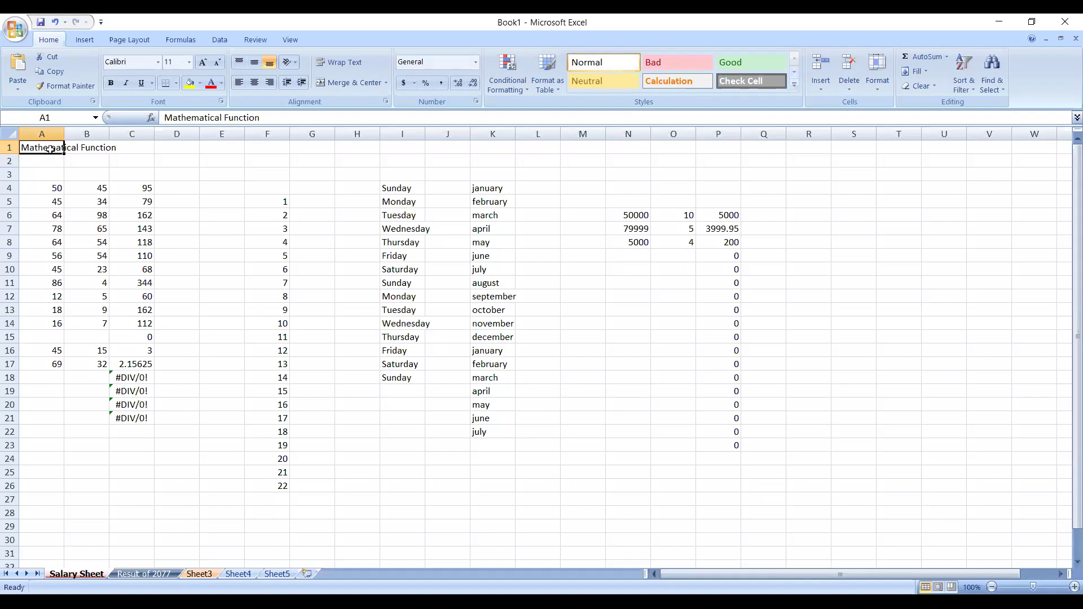
left_click_drag(50, 149, 741, 480)
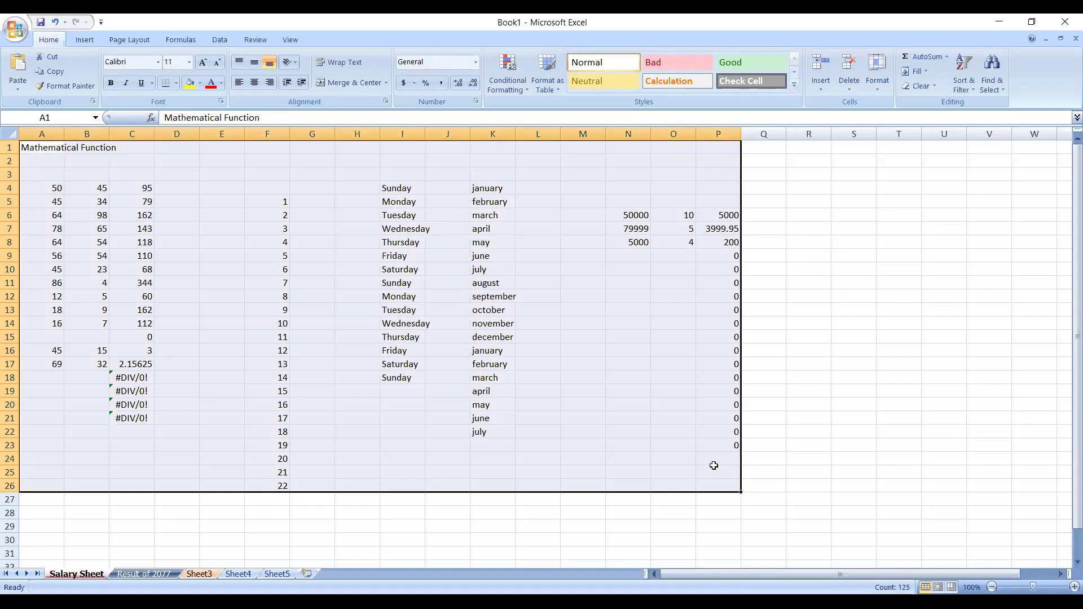
key("Delete")
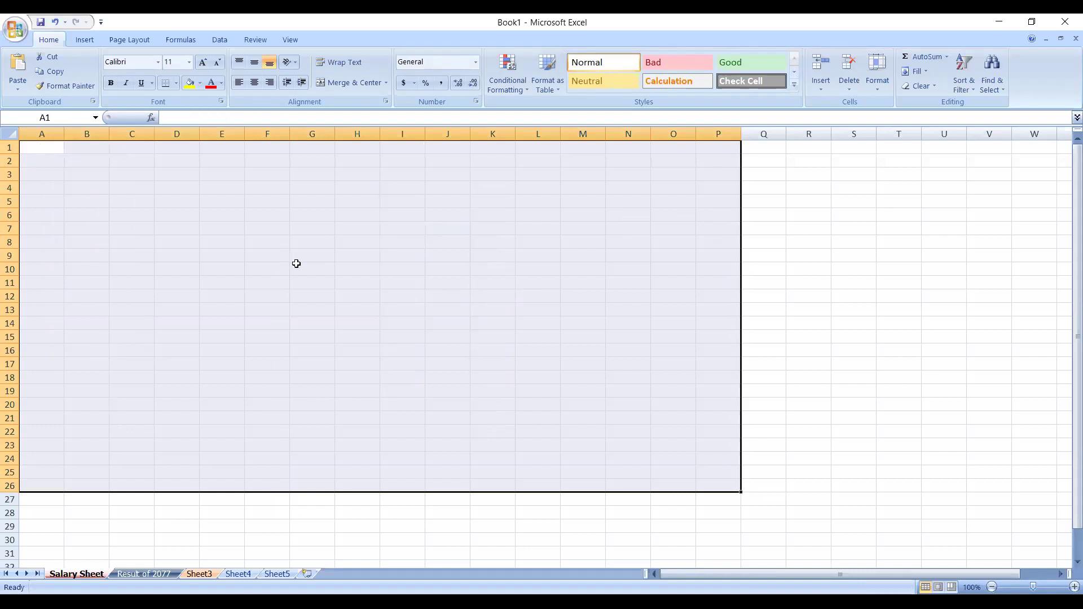
left_click(180, 221)
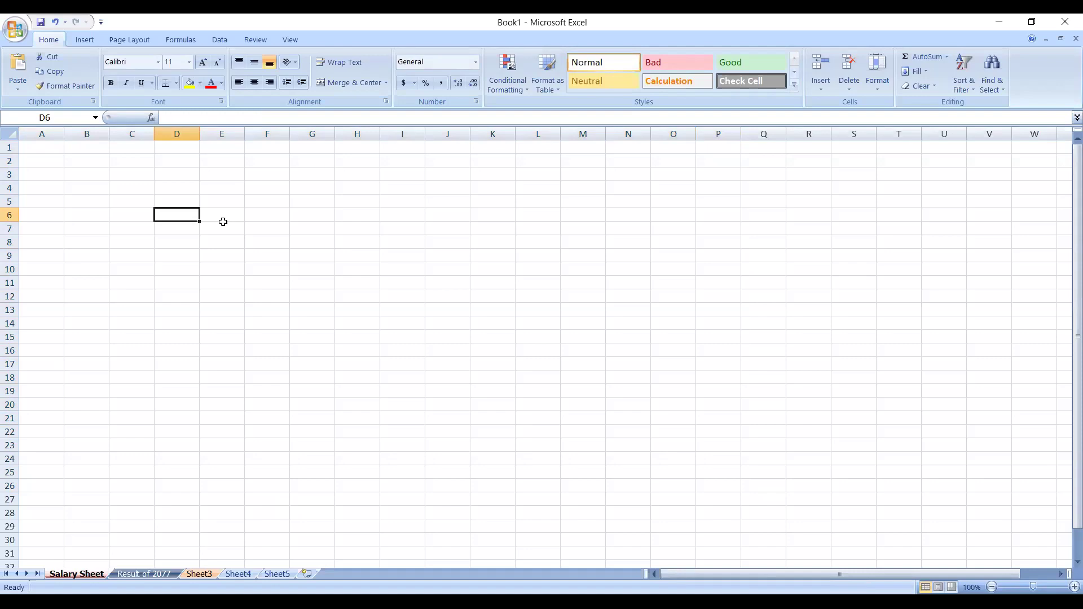
left_click(54, 172)
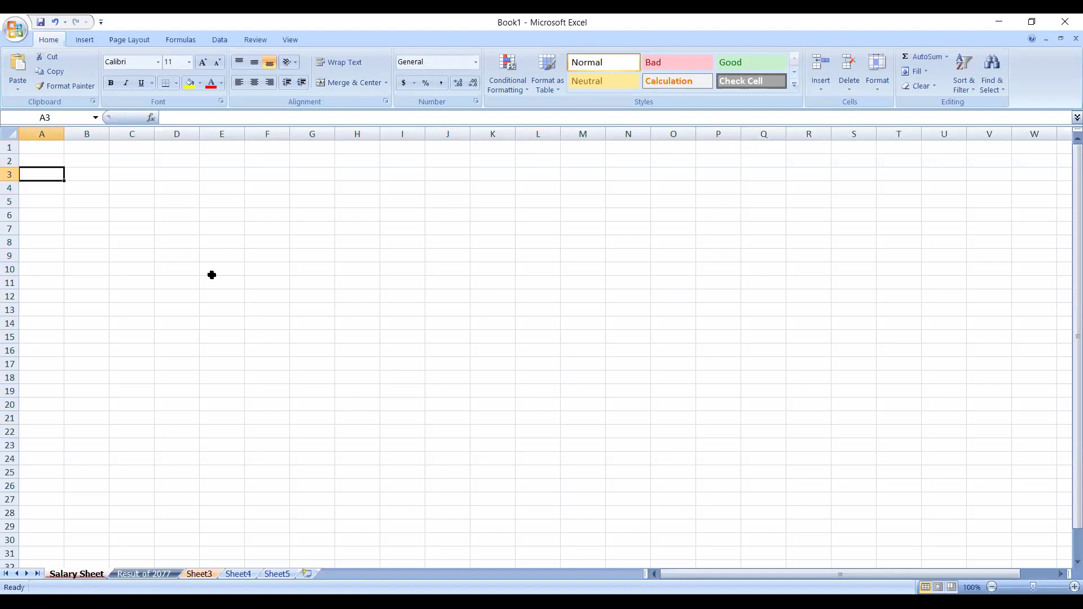
left_click(174, 215)
left_click(296, 229)
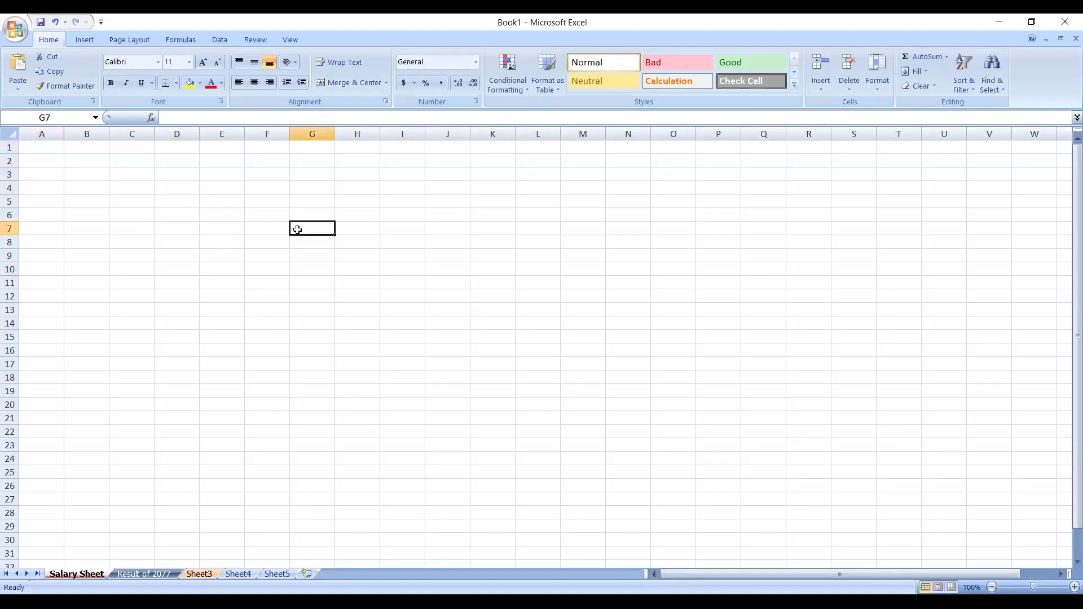
left_click(73, 192)
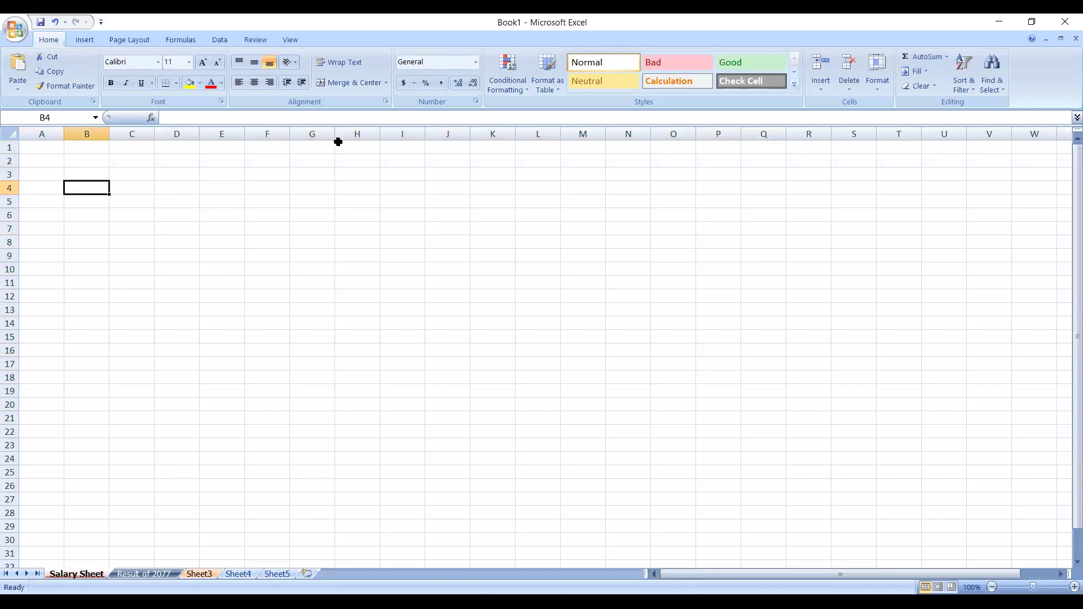
Step: Enter the sample text kjhkhkhkhk in cell B7 and the number 76767 in cell E10
left_click(96, 226)
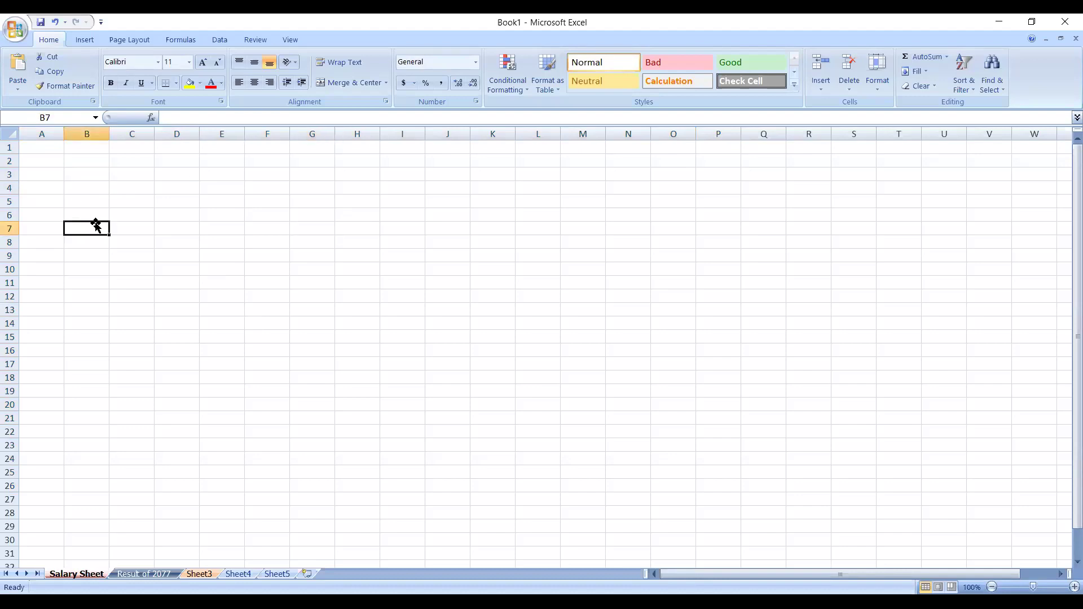
type("kjhkhkhkhk")
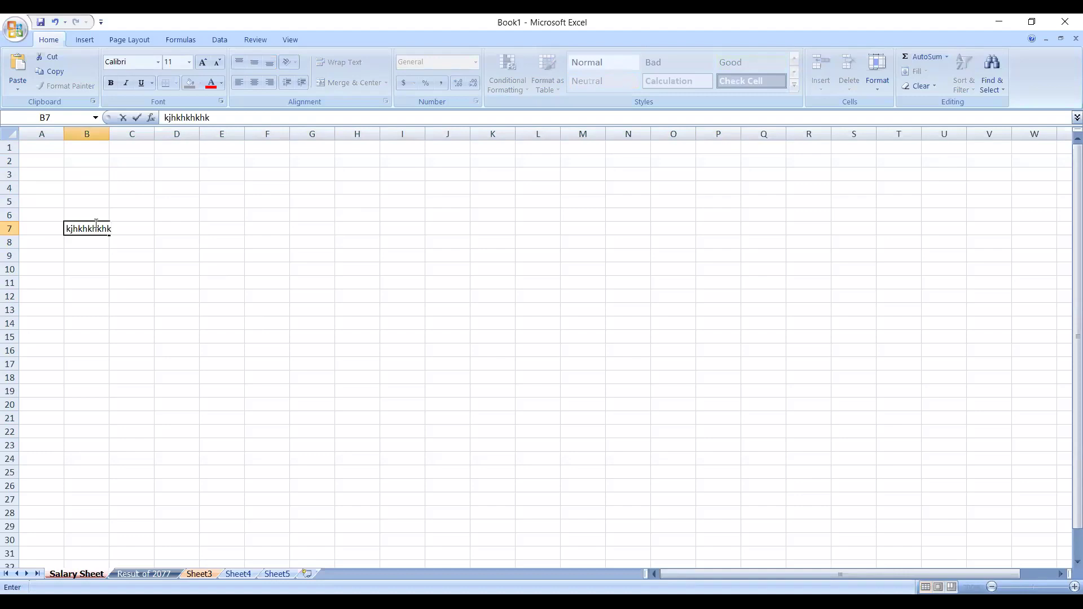
left_click(220, 269)
type("76767")
left_click(305, 314)
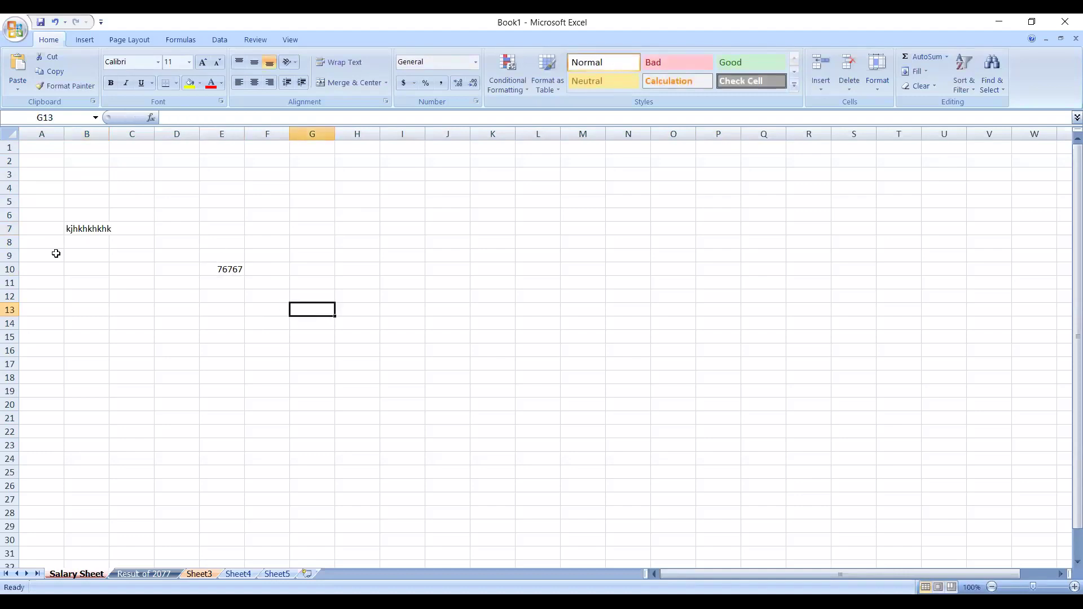
Step: Delete the sample text in cell B7 and the number in cell E10
left_click(61, 228)
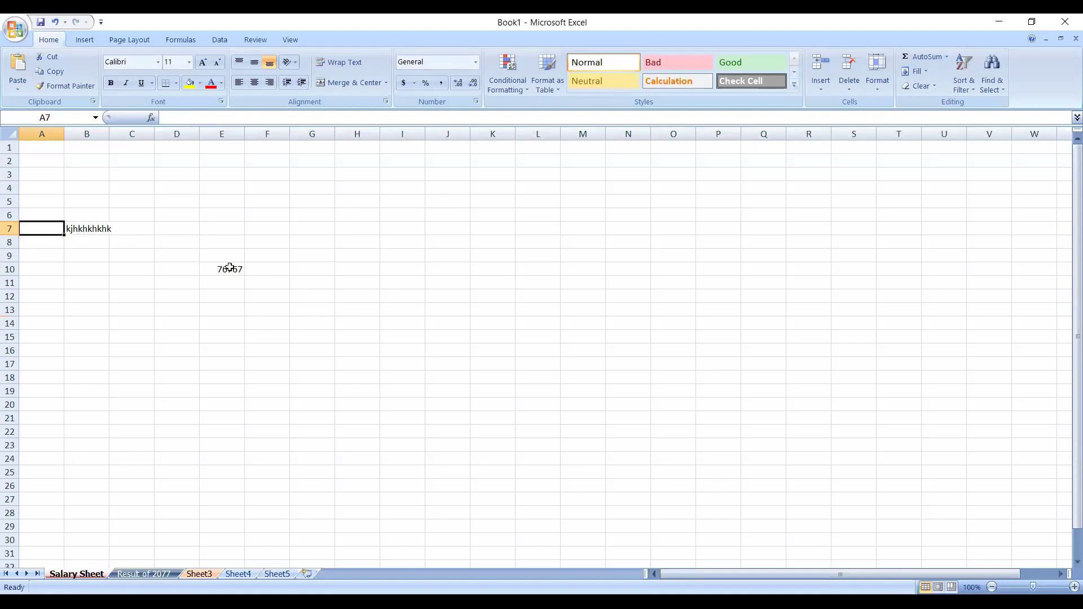
key("shift+Right")
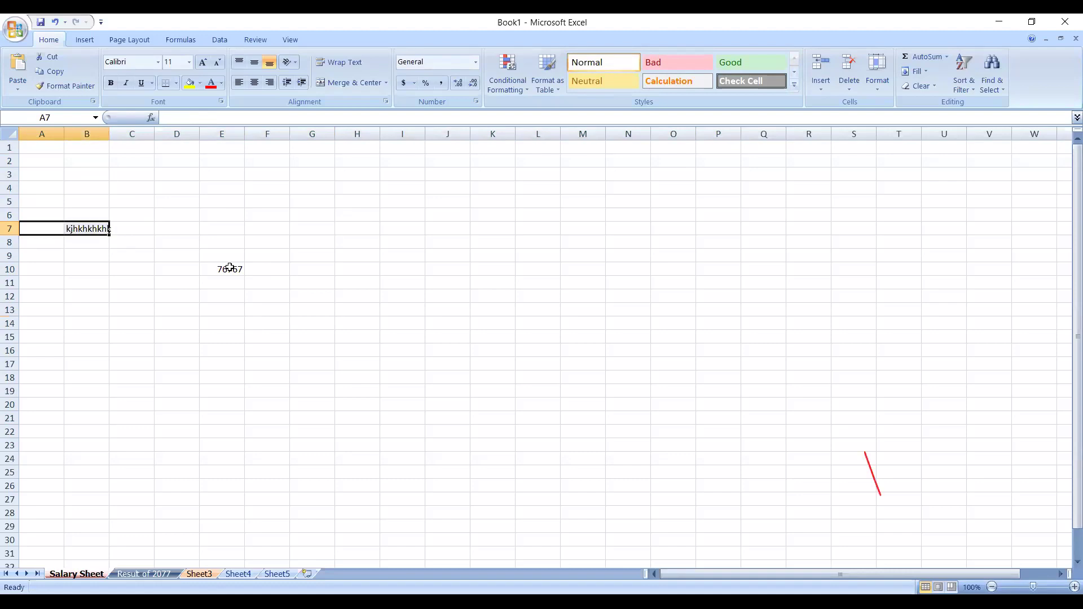
key("Delete")
left_click(230, 273)
key("Delete")
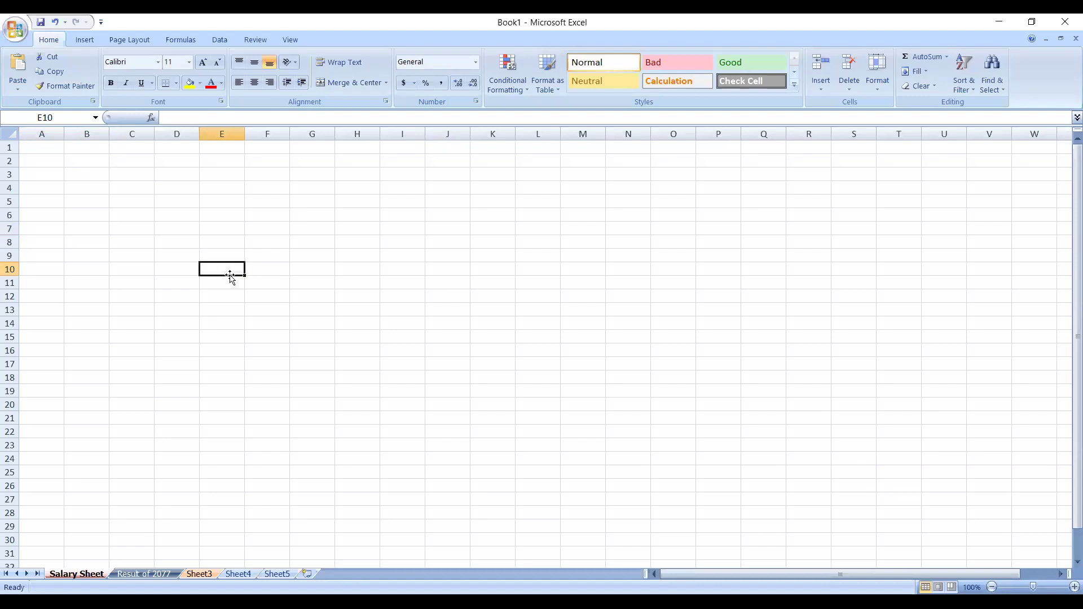
Step: Fill the cell range A1:P30 with the base red theme color
left_click(72, 200)
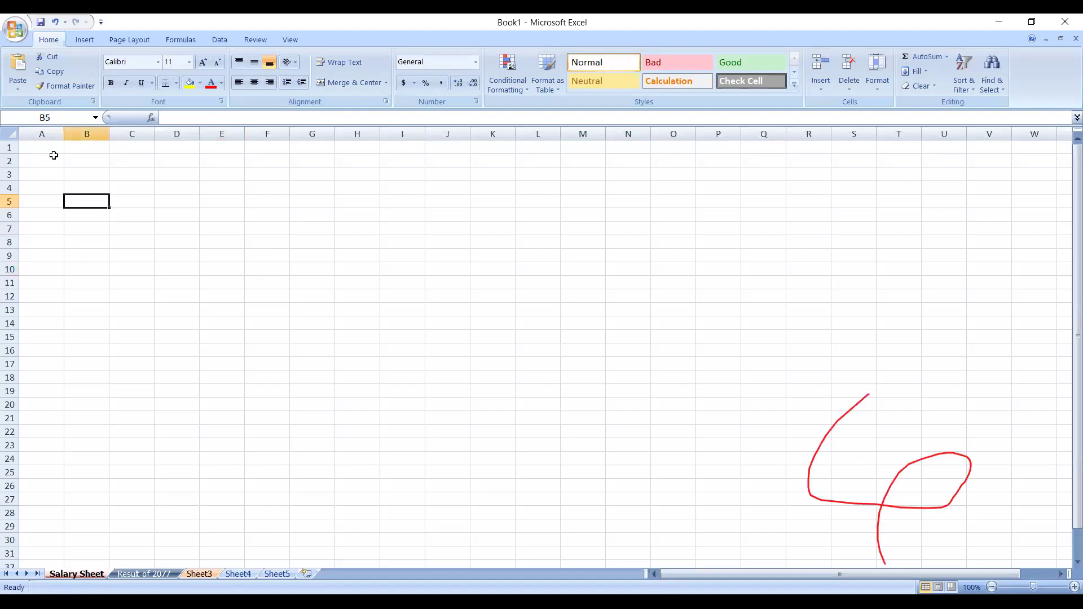
left_click(48, 157)
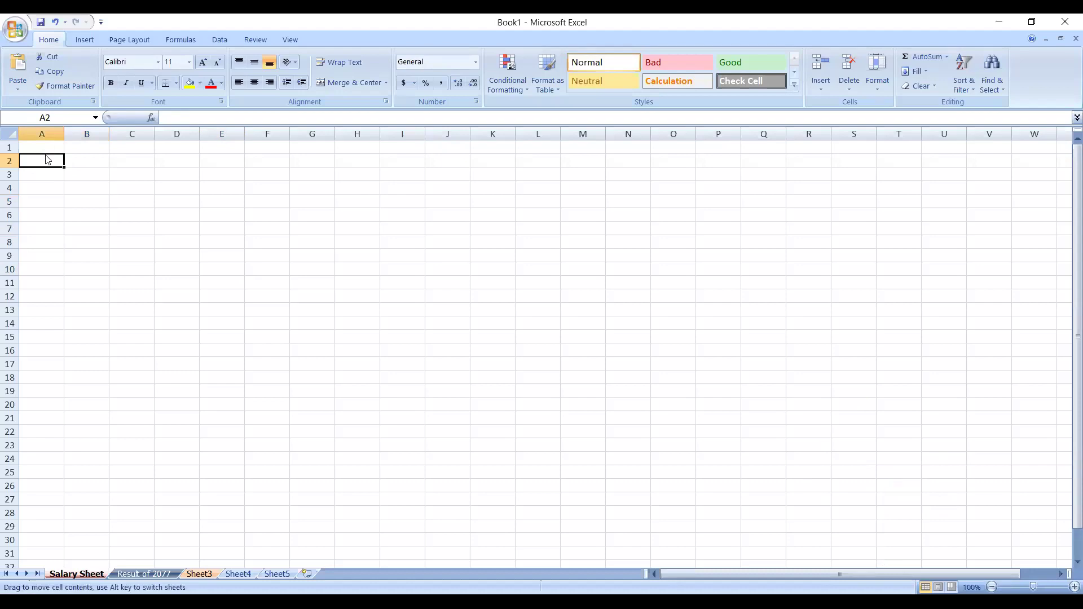
left_click(48, 148)
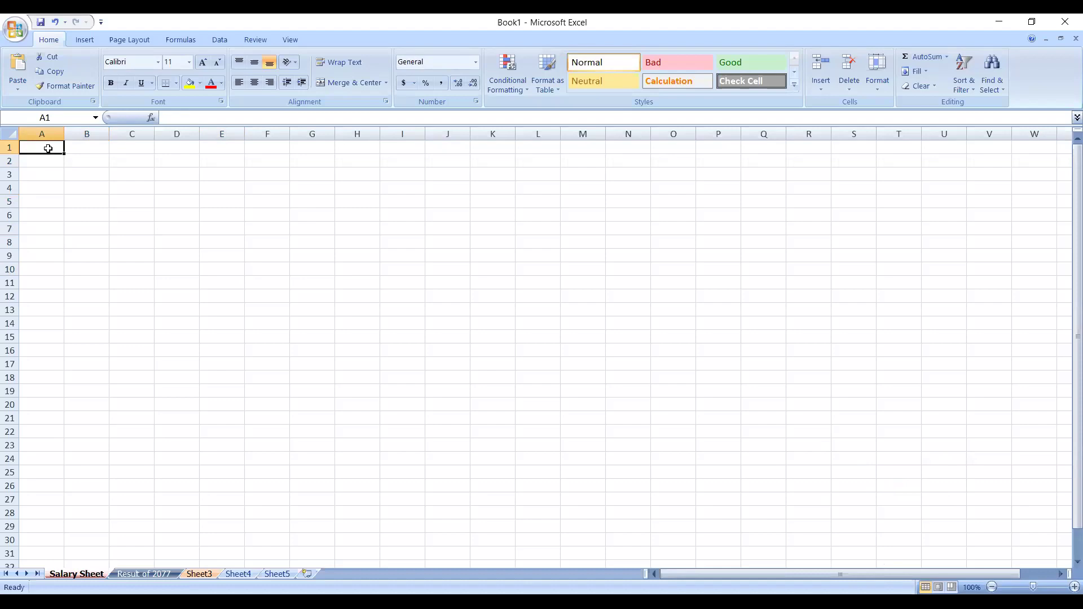
left_click_drag(47, 148, 730, 479)
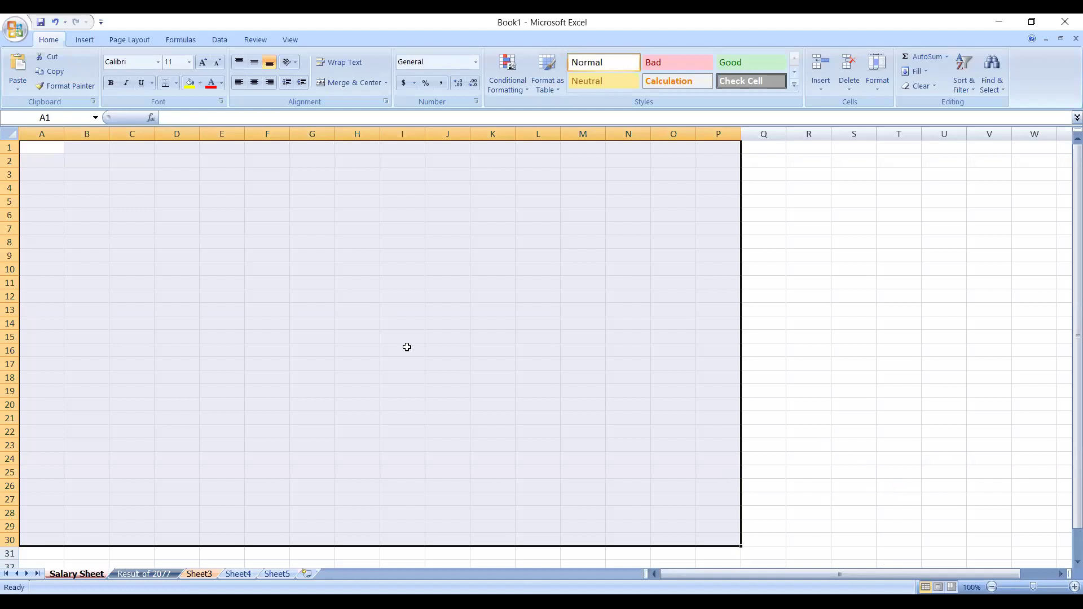
left_click(200, 84)
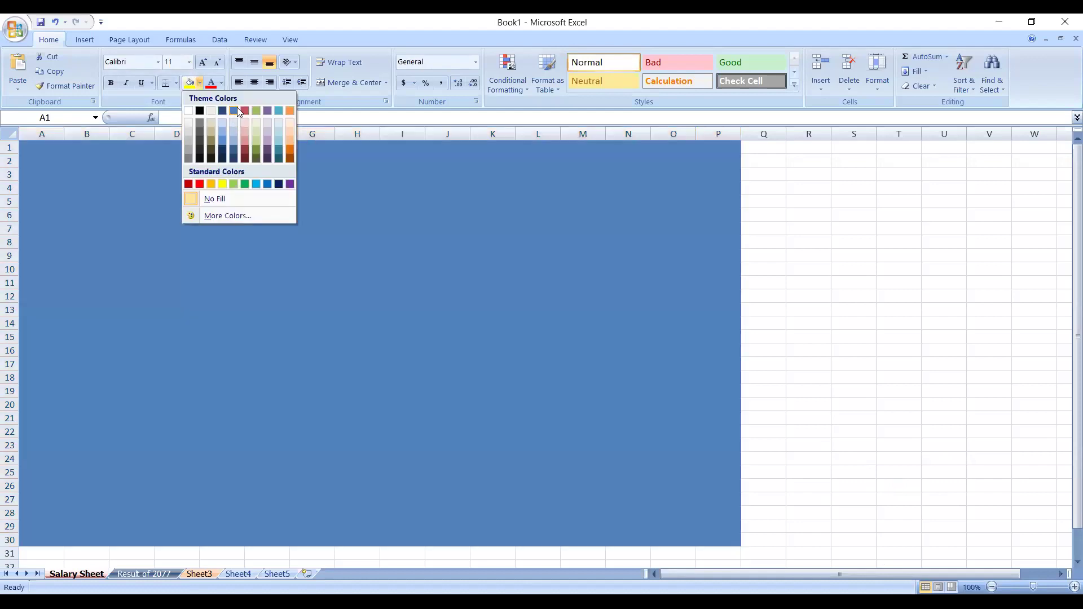
left_click(245, 110)
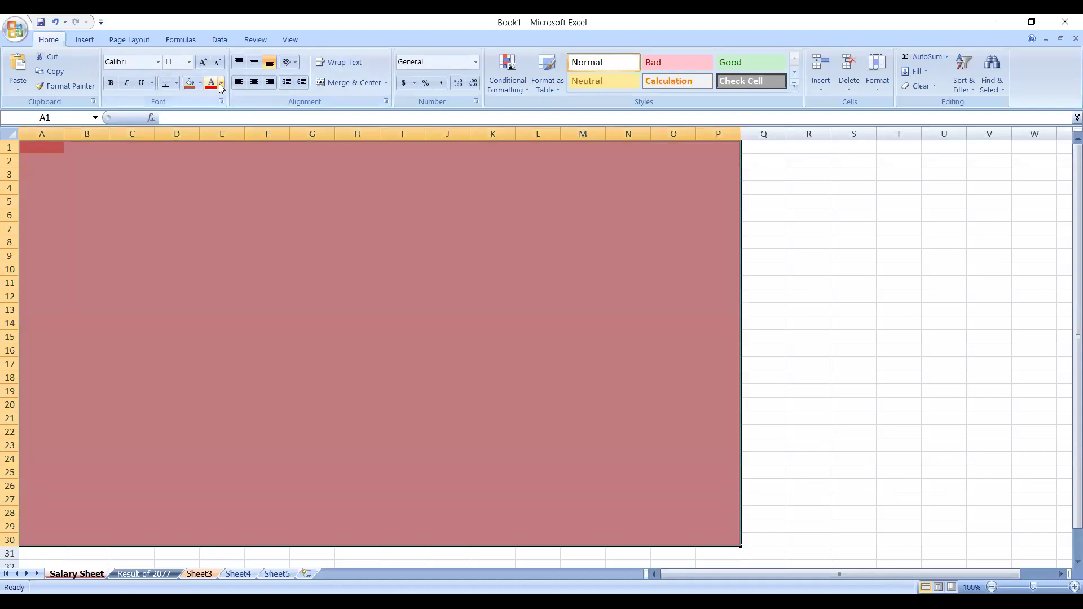
Step: Apply All Borders to the red-filled range A1:P30
left_click(222, 84)
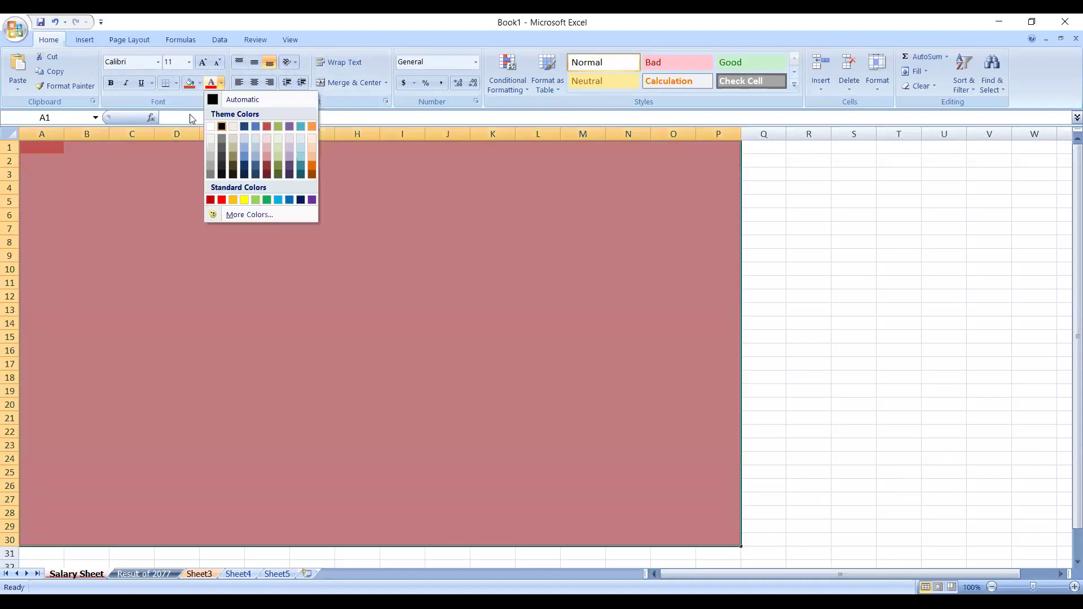
left_click(176, 83)
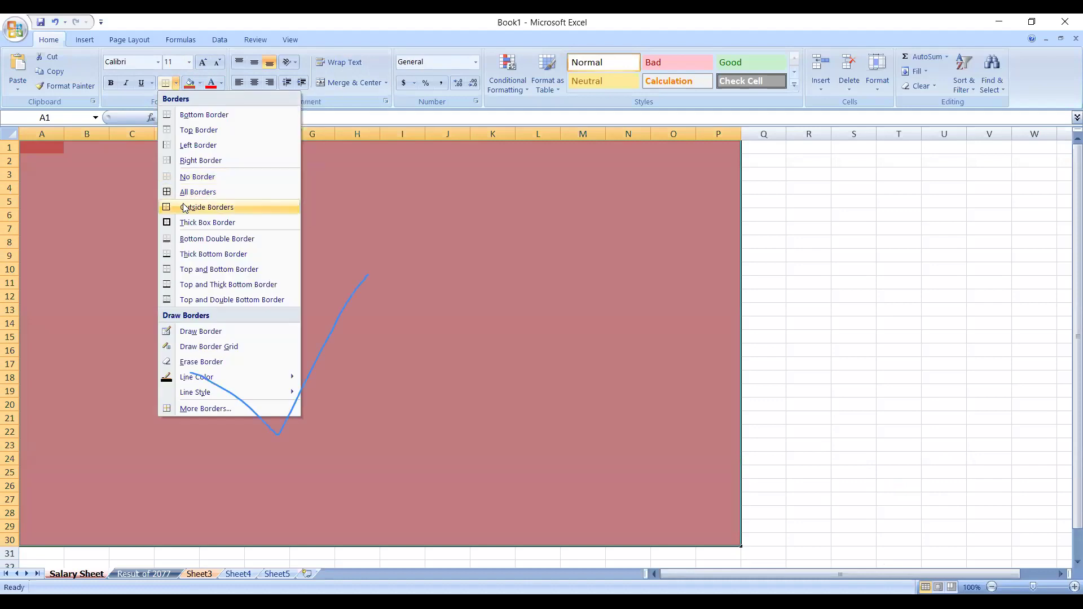
left_click(189, 193)
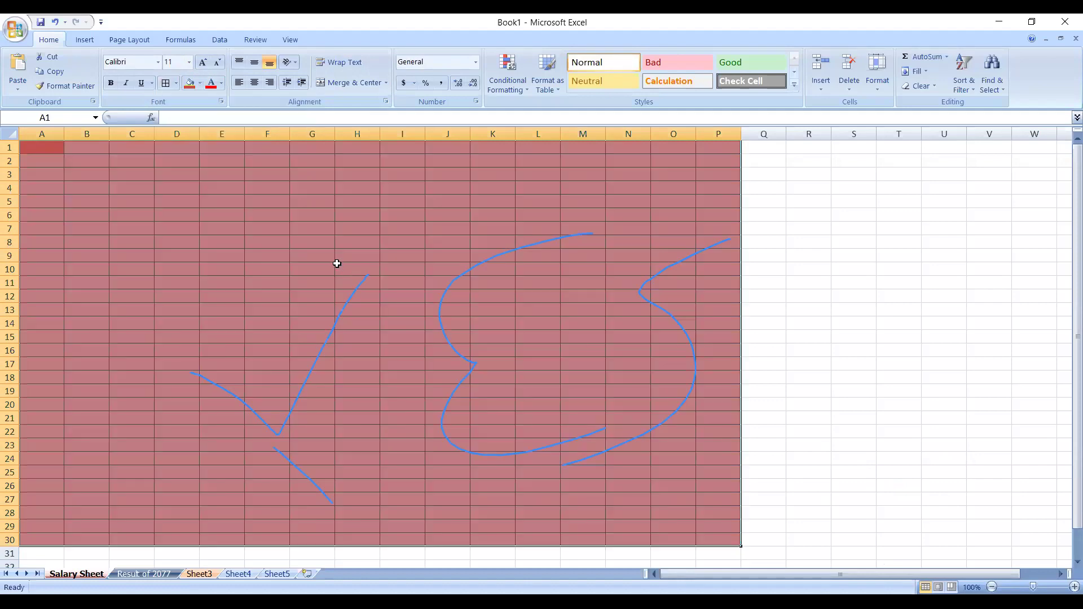
left_click(337, 265)
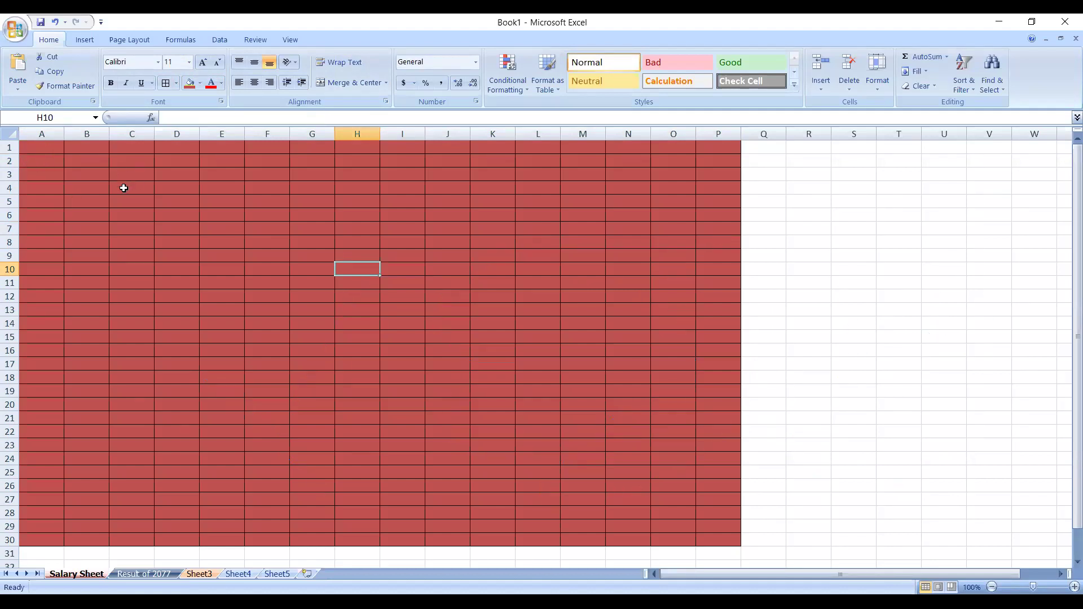
Step: Enter the title Salary Sheet in cell A2 and widen column A so the text fits
left_click(40, 164)
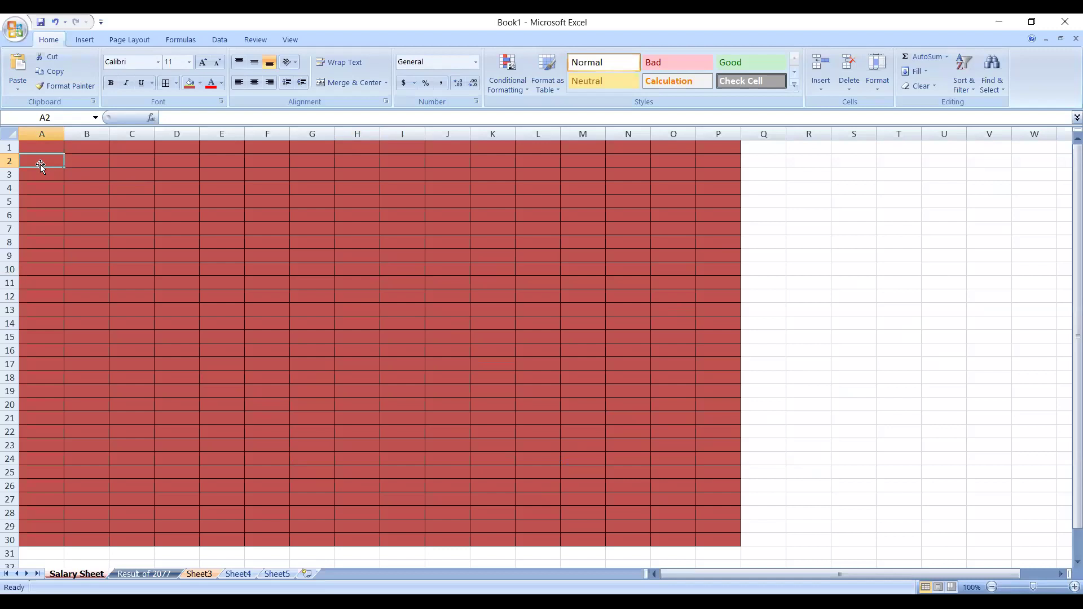
type("Salar")
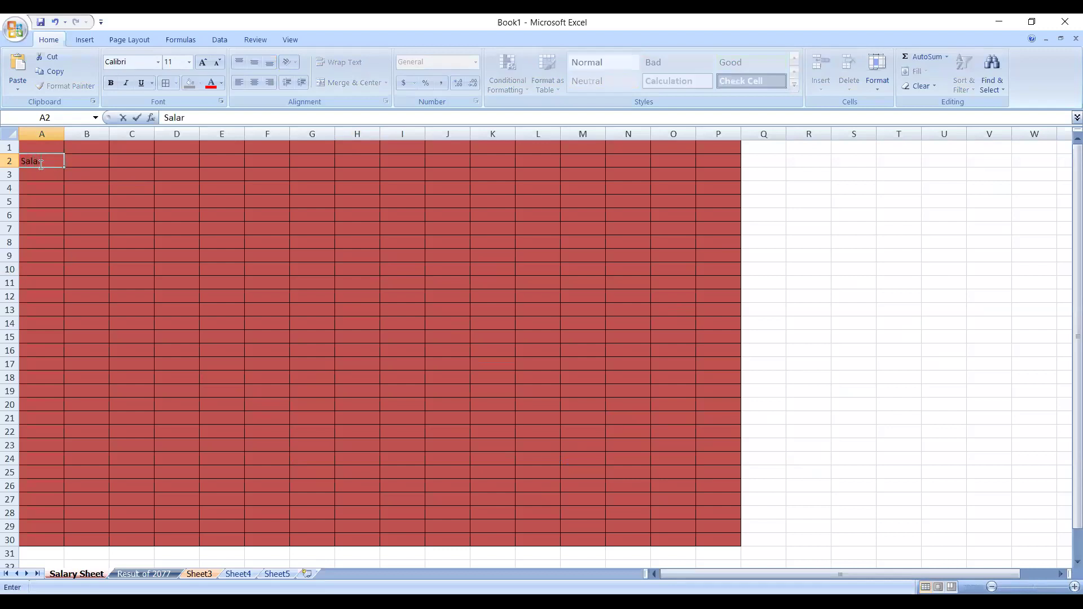
type("y Sheet")
left_click(49, 176)
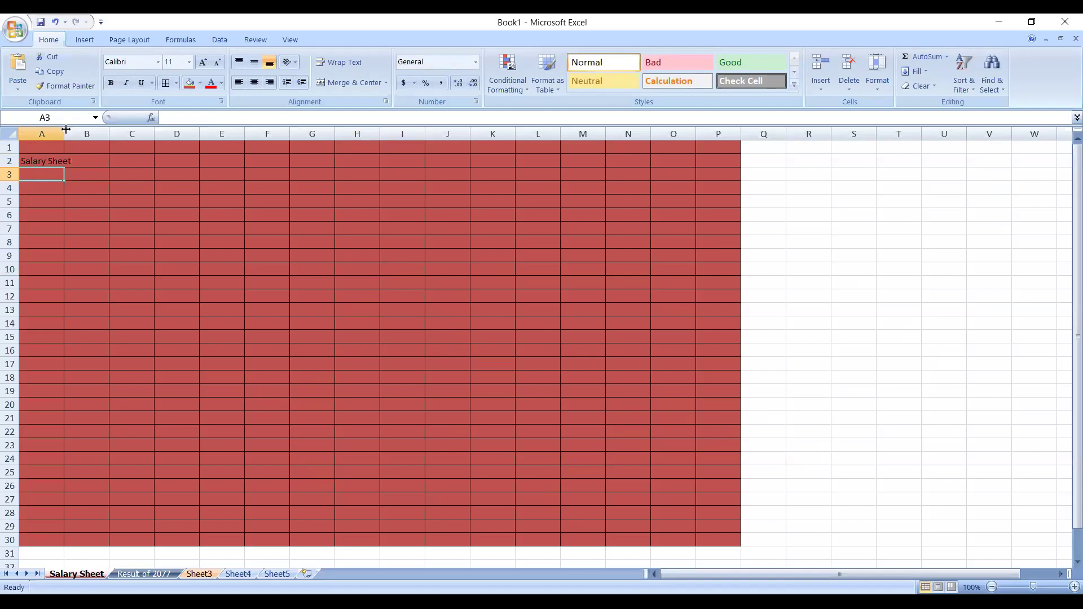
left_click_drag(65, 130, 86, 138)
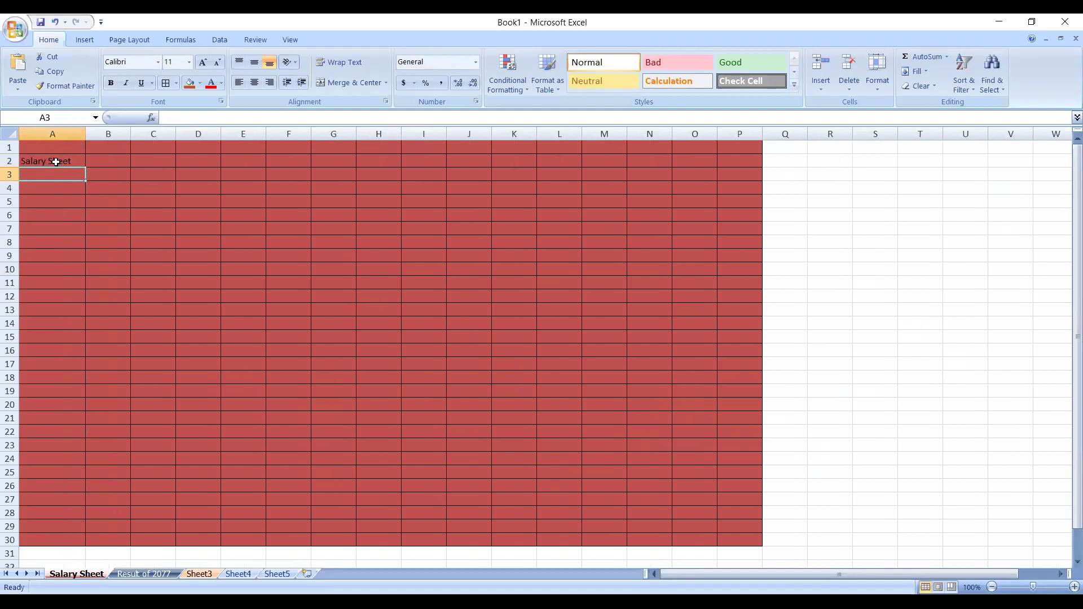
left_click(53, 193)
left_click(59, 164)
left_click(125, 172)
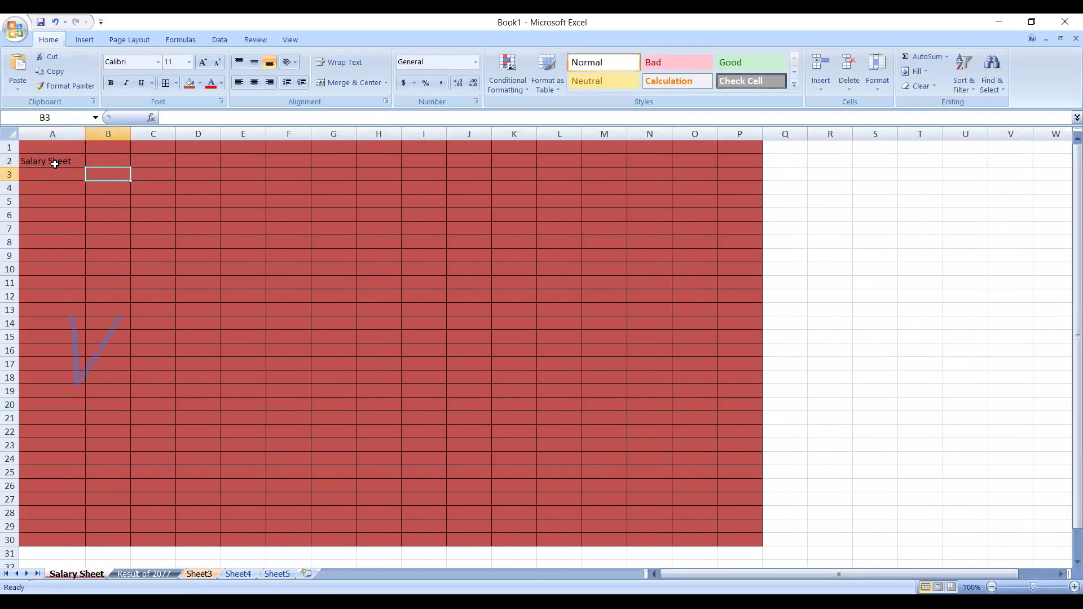